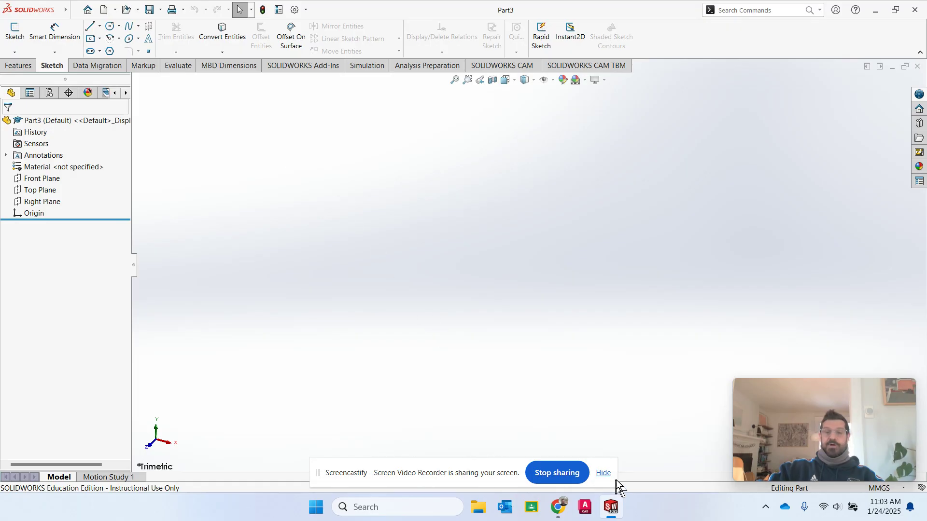
- Look through the welcome window's recent documents, close it, and open the New SOLIDWORKS Document dialog
left_click(604, 474)
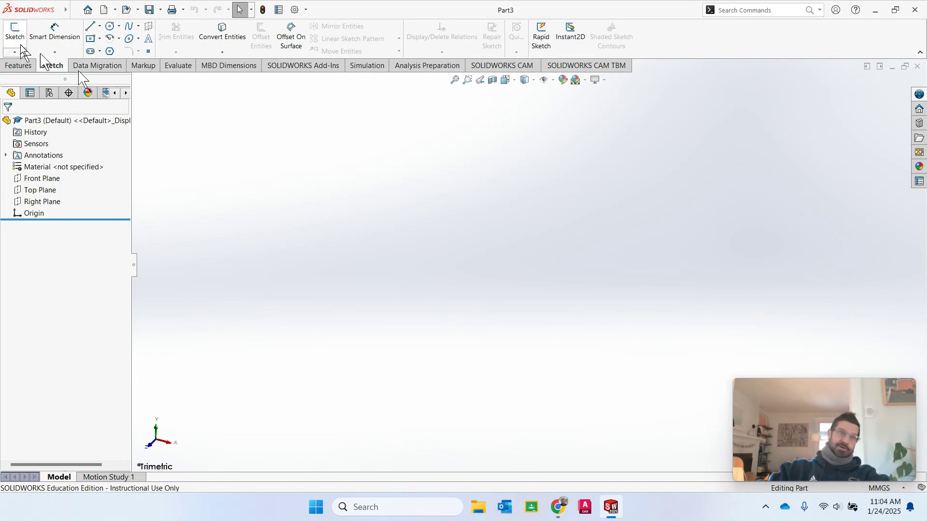
left_click(114, 10)
left_click(280, 118)
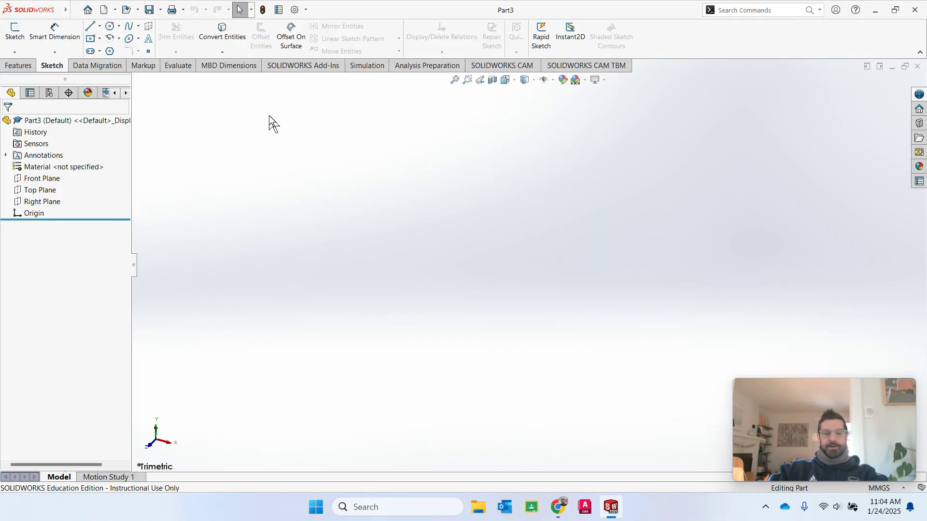
left_click(87, 10)
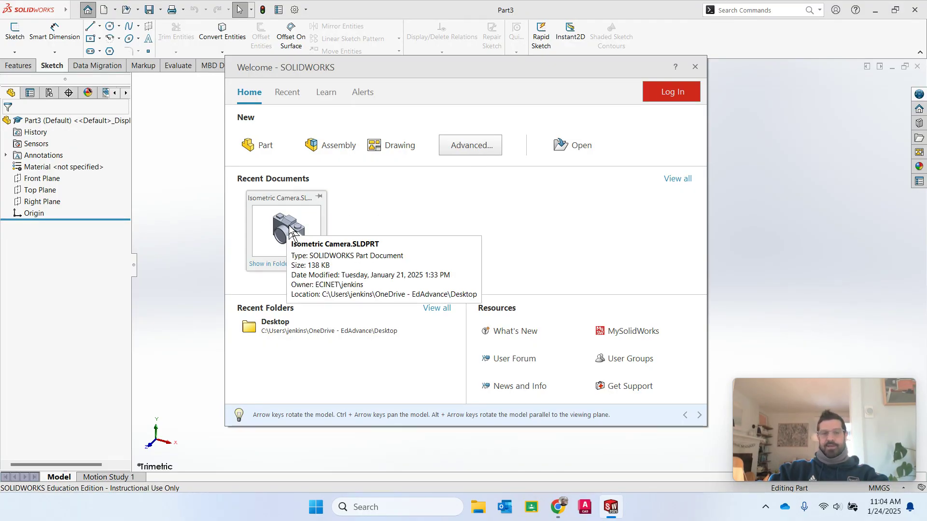
left_click_drag(290, 230, 312, 231)
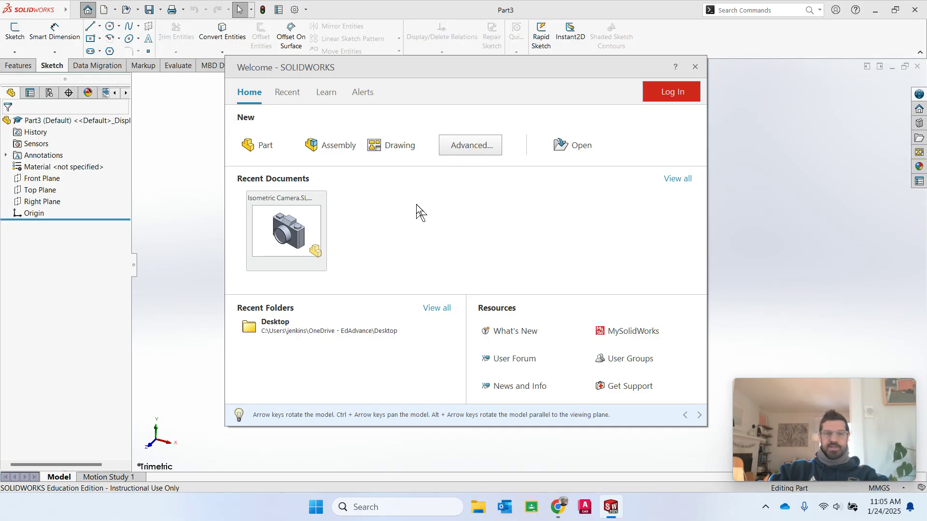
left_click(695, 67)
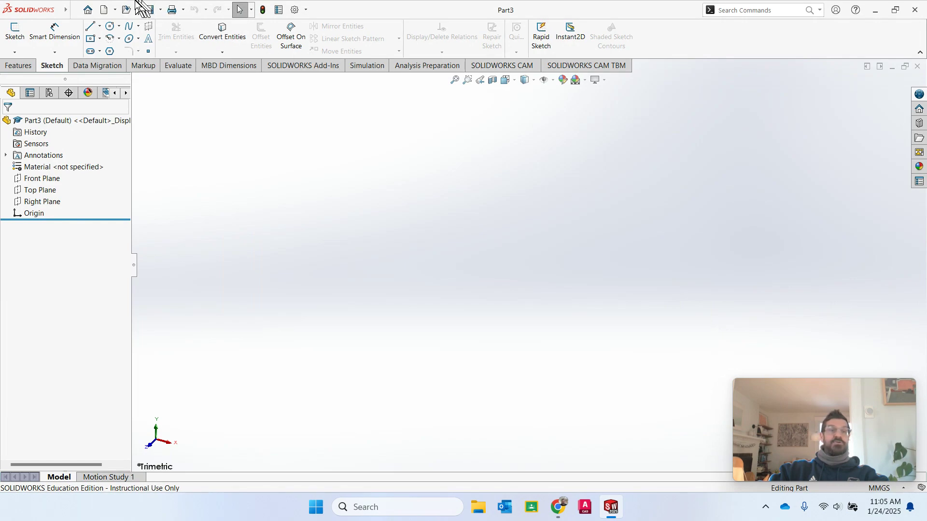
left_click(104, 10)
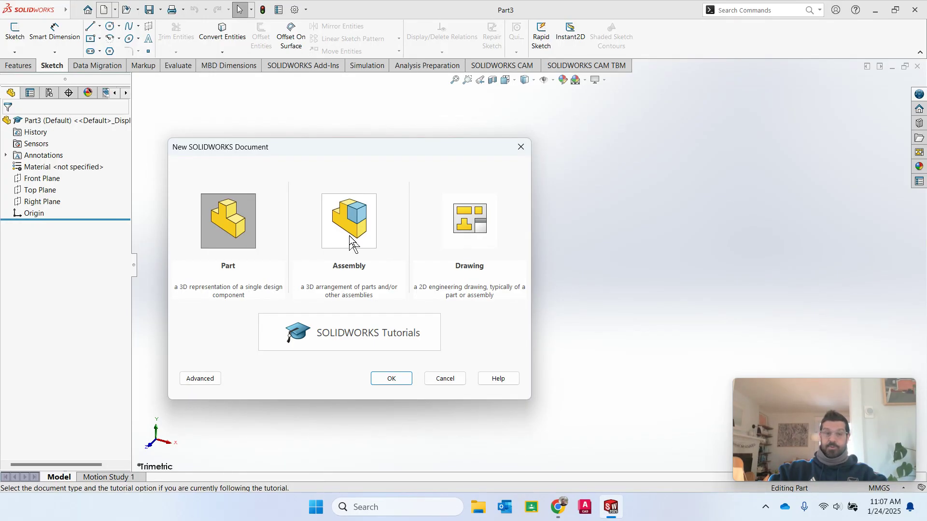
- Create the blank part Part4 from the Part template, then look over the New and Open menus
double_click(233, 216)
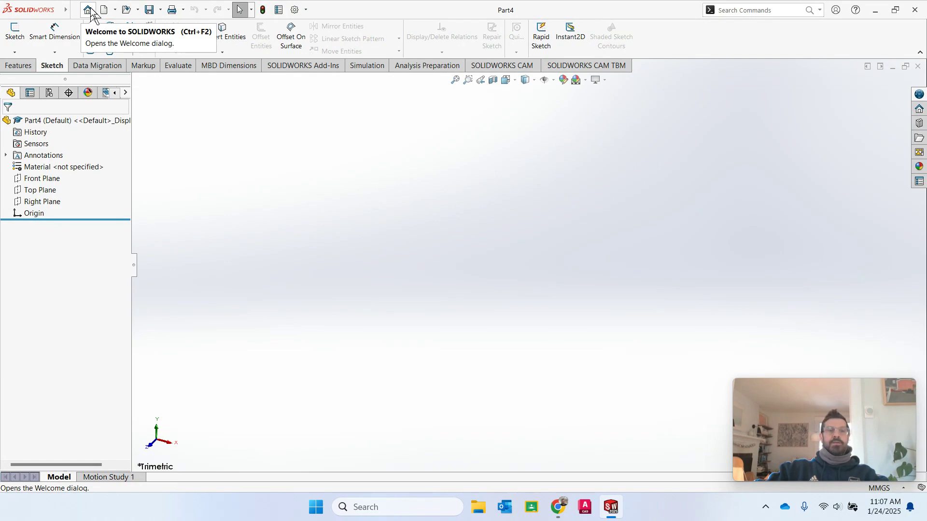
left_click(114, 11)
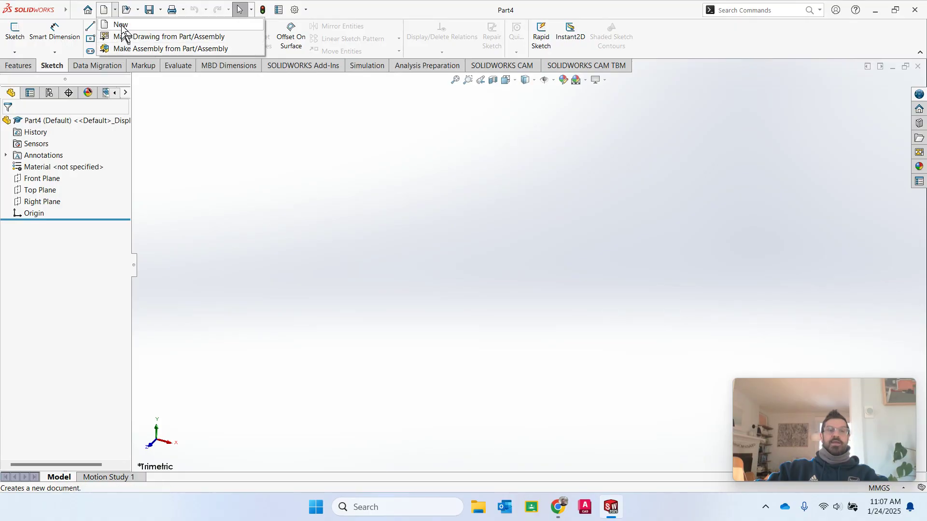
left_click(138, 10)
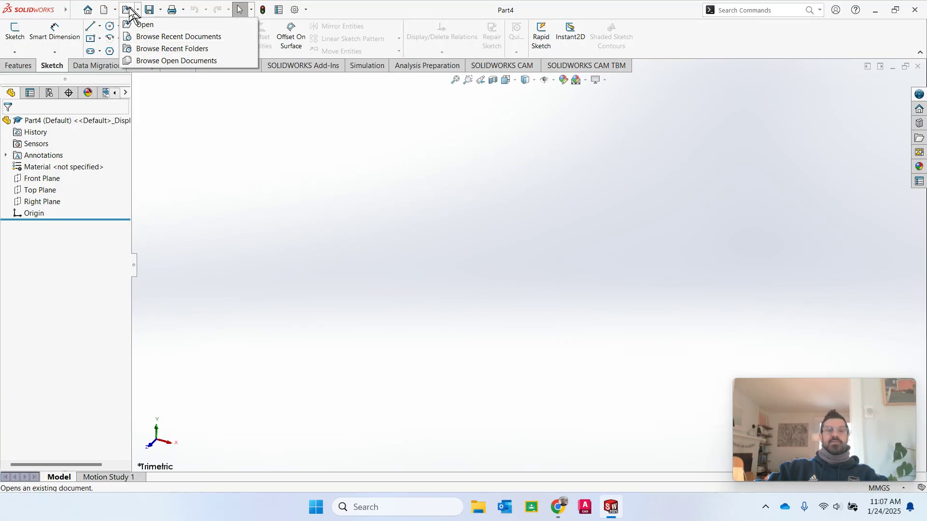
mouse_move(150, 13)
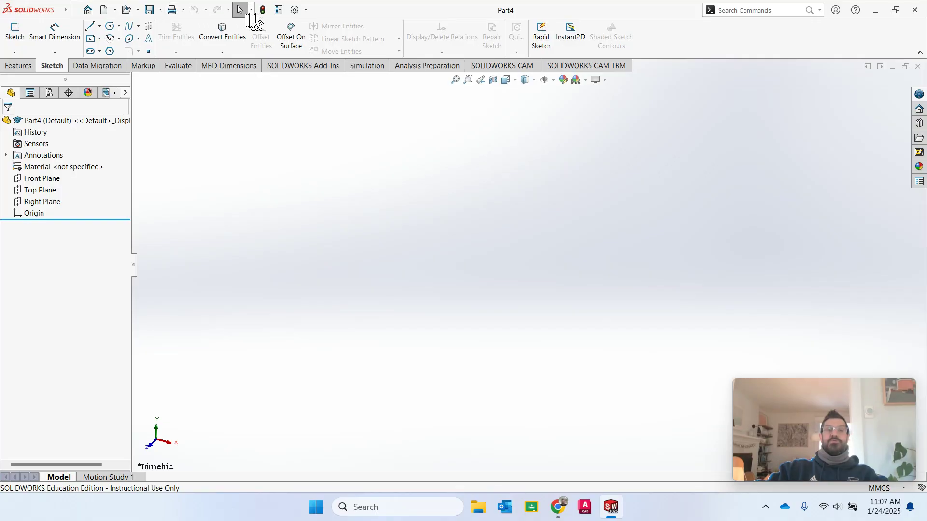
- Open System Options on its General page from the Options gear dropdown
left_click(306, 11)
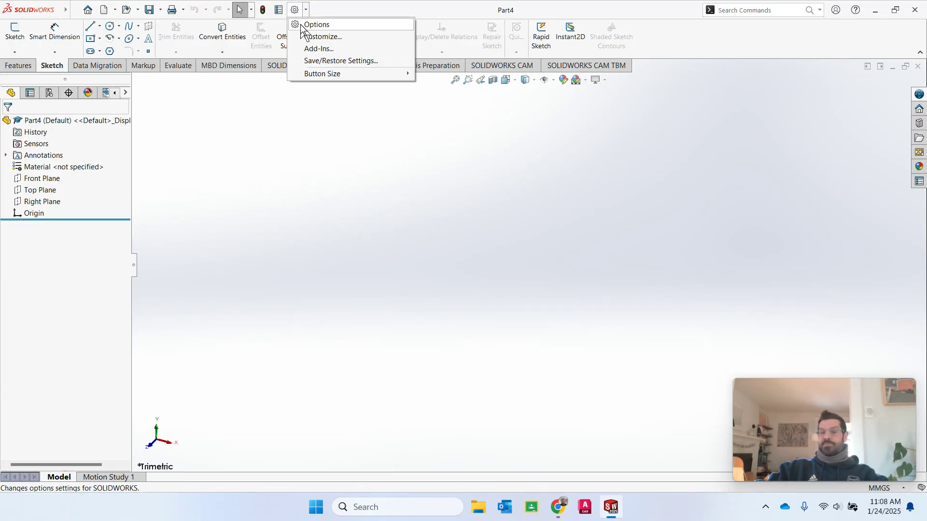
left_click(300, 23)
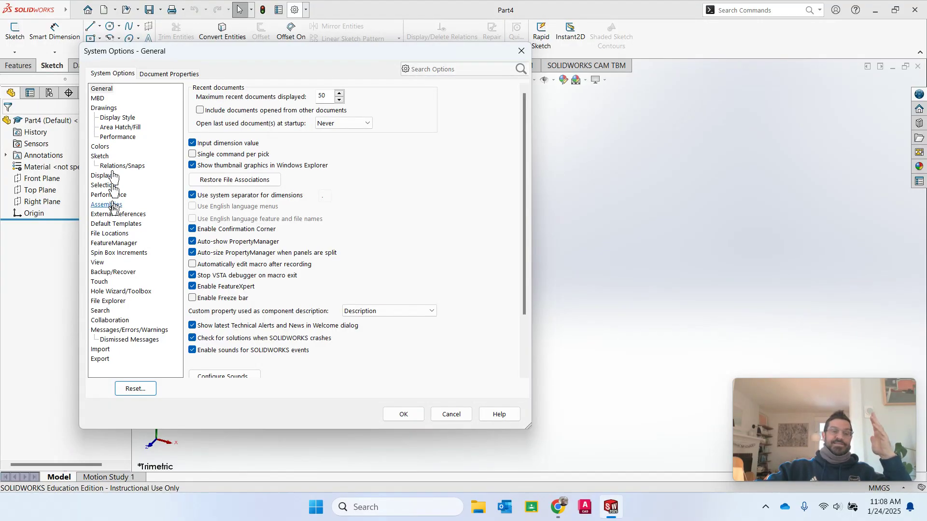
- Set the document's overall drafting standard to ANSI and confirm with OK
left_click(161, 75)
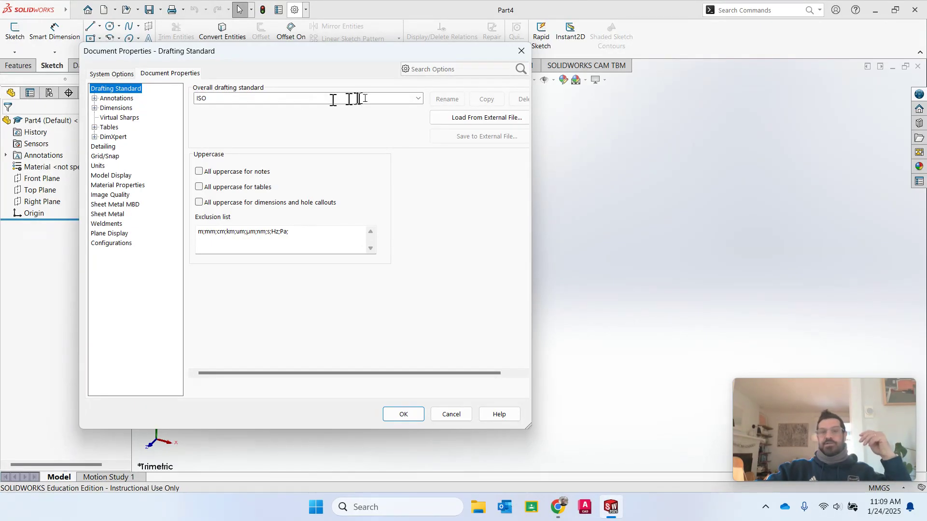
left_click(418, 98)
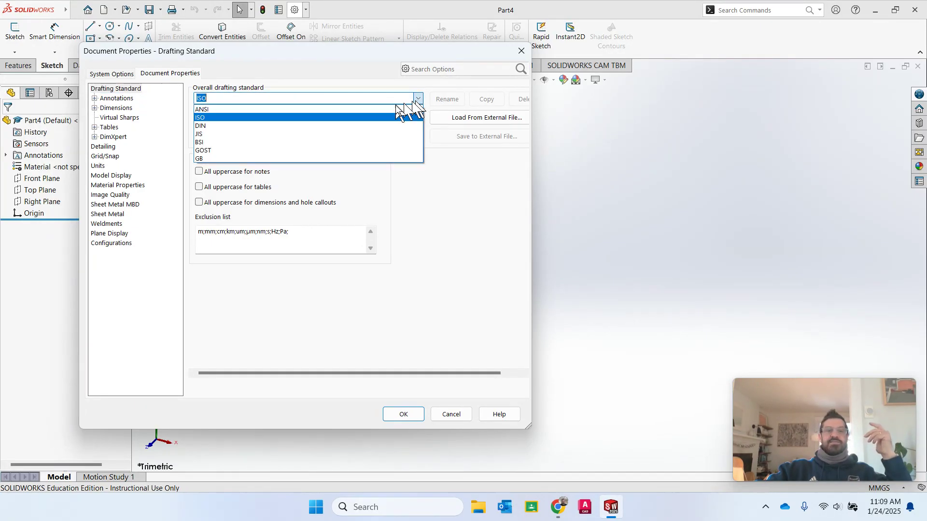
left_click(263, 107)
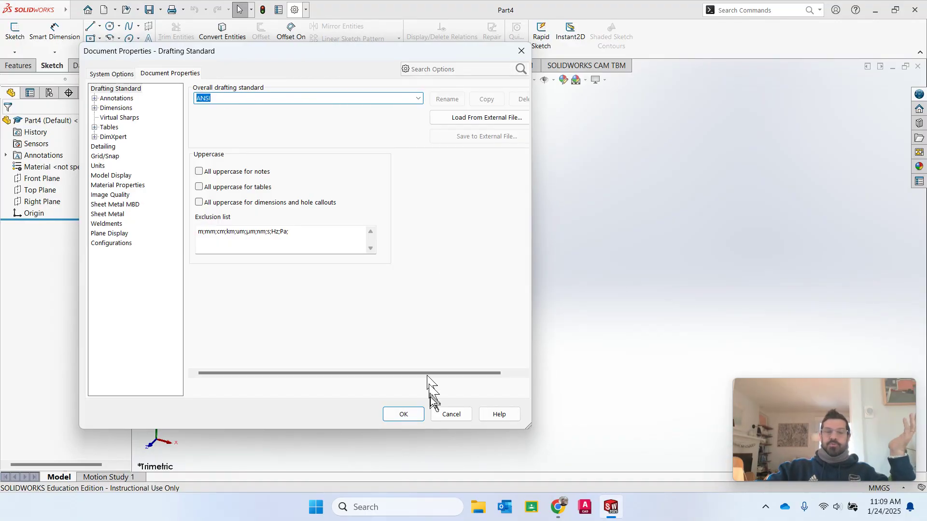
left_click(401, 415)
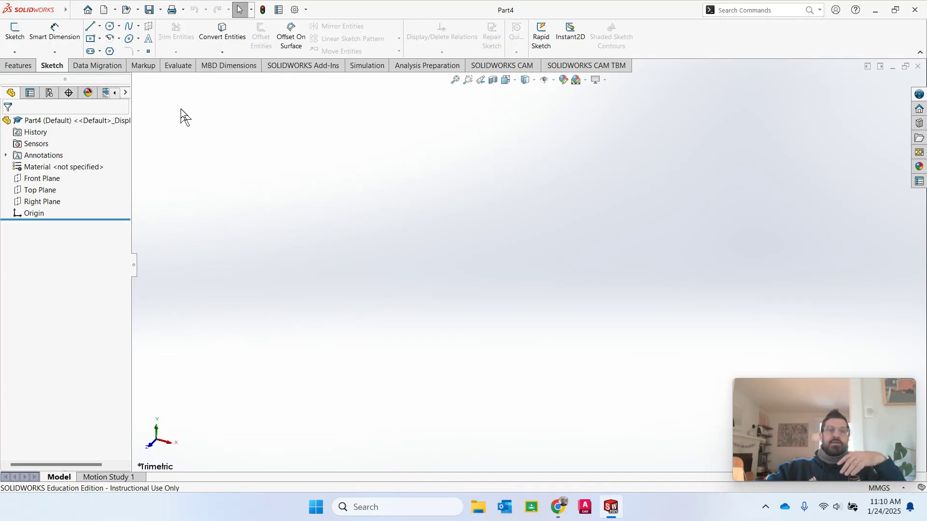
left_click(100, 26)
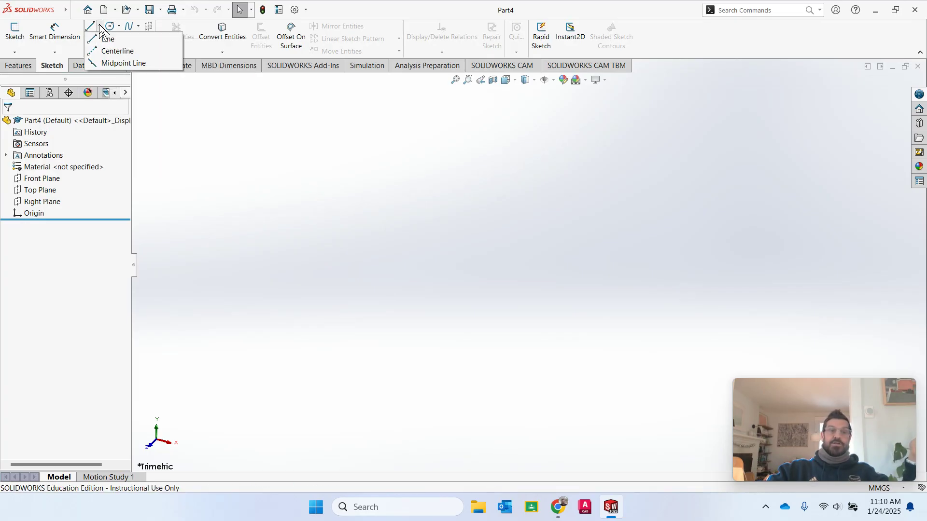
left_click(100, 25)
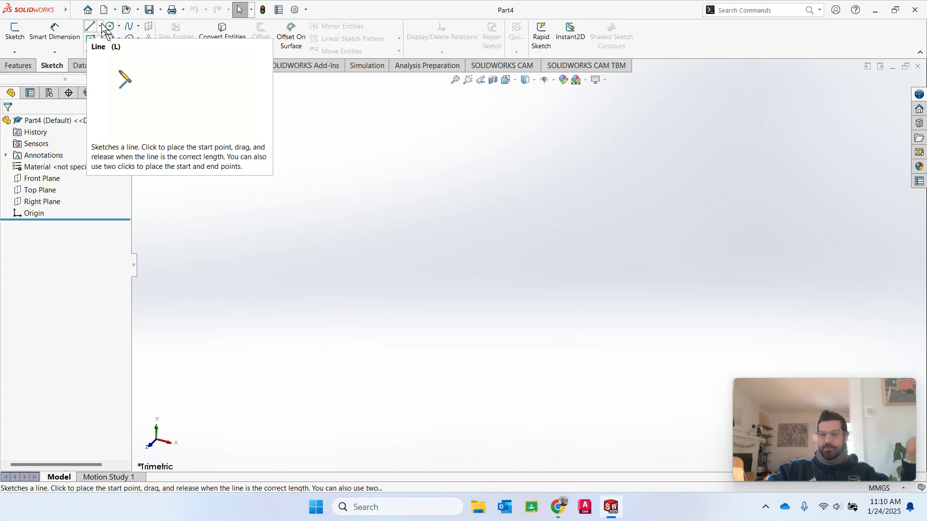
left_click(100, 27)
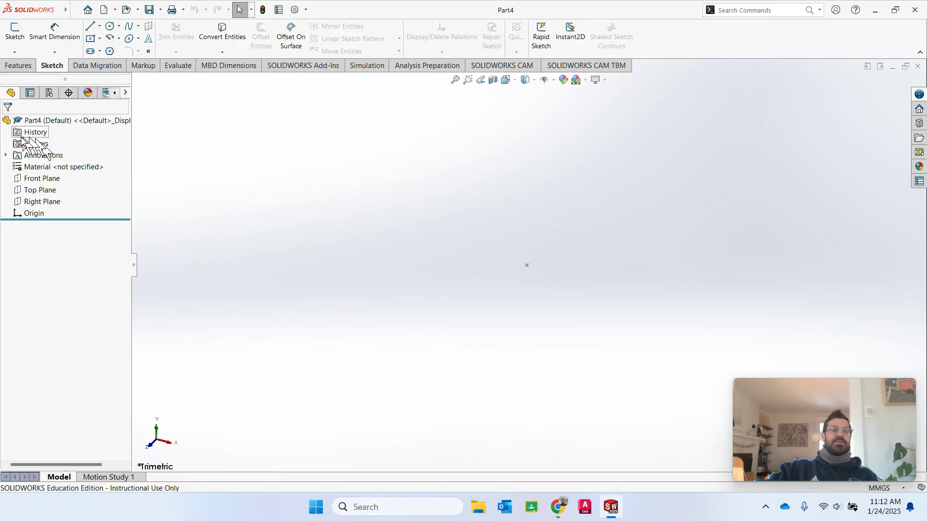
left_click(31, 169)
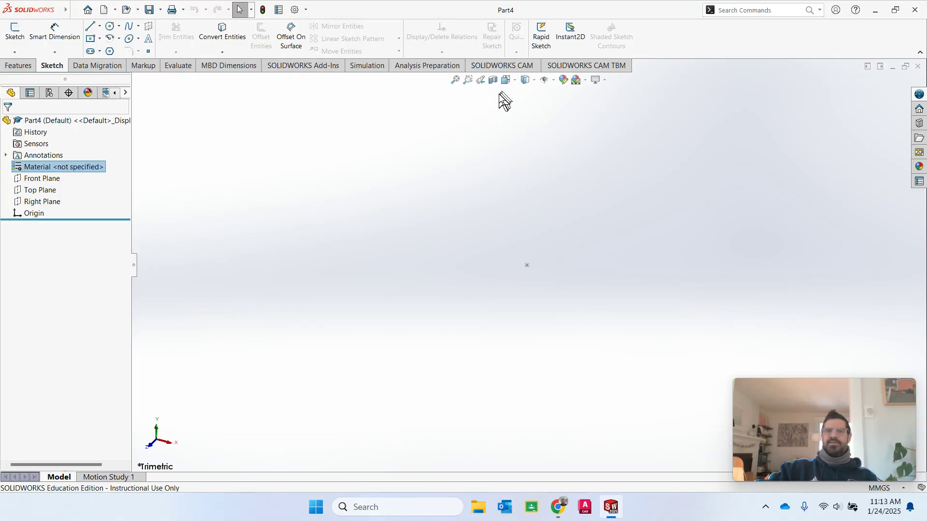
- Turn on display of the Front, Top and Right primary planes
left_click(555, 80)
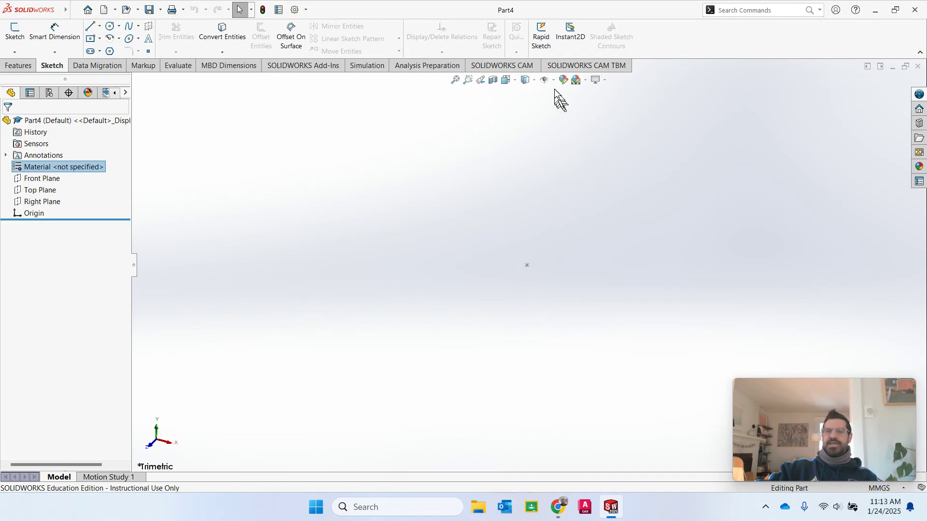
mouse_move(555, 81)
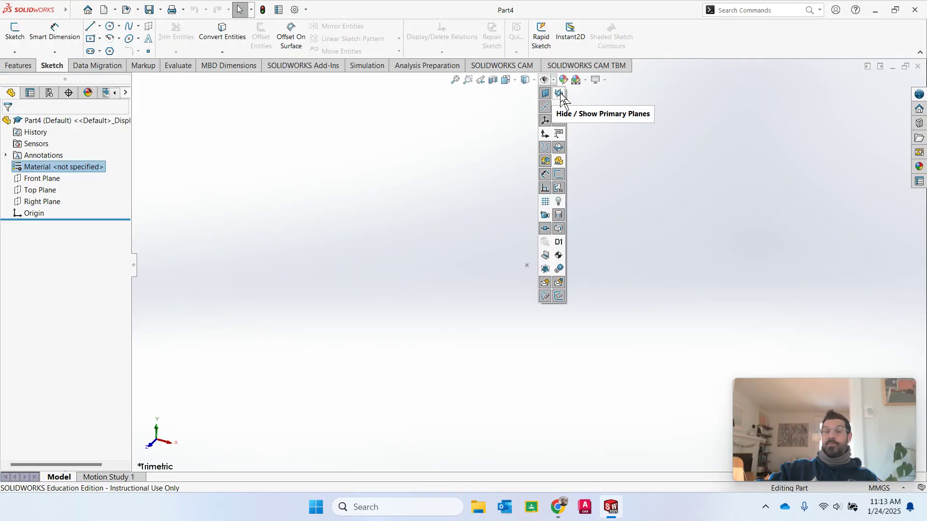
left_click(560, 93)
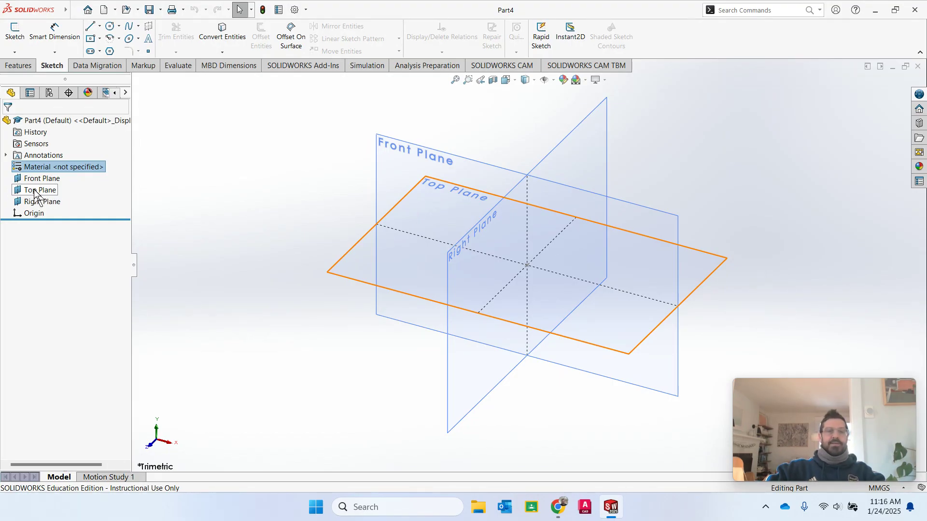
- Select Top Plane in the FeatureManager design tree
left_click(36, 192)
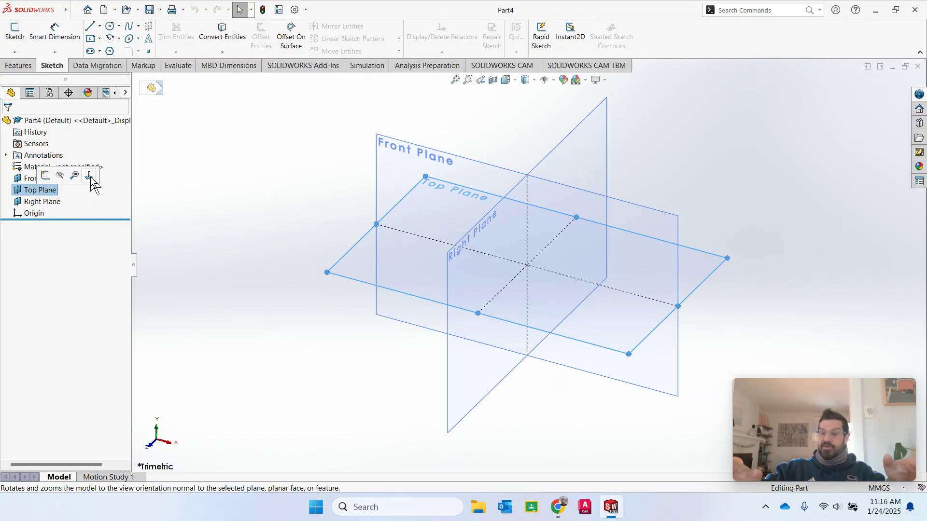
- Start Sketch1 on the Top Plane and bring up the Hide/Show Items flyout
left_click(46, 177)
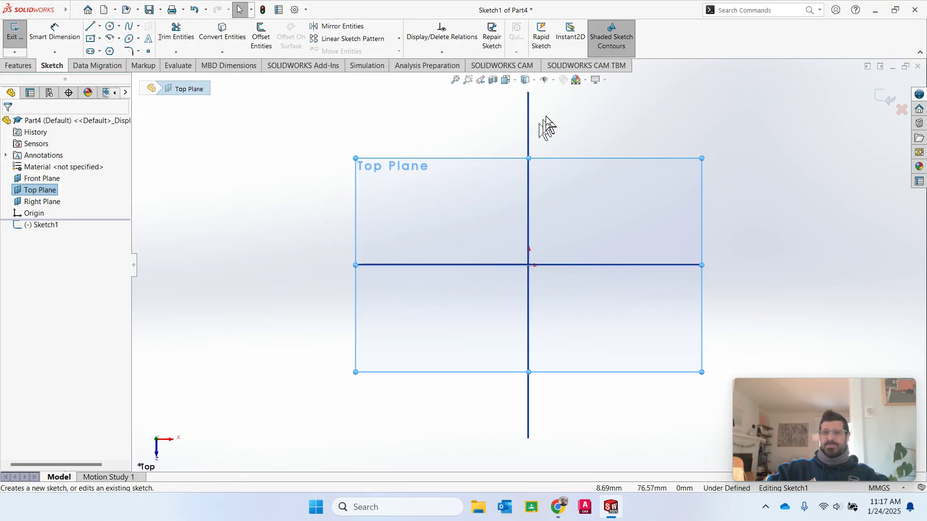
left_click(553, 80)
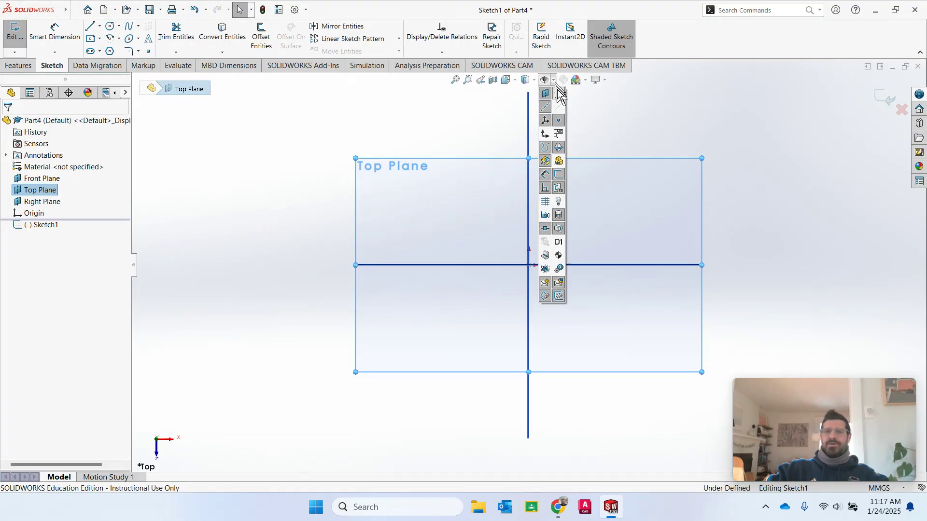
- Turn off plane display so only the Top Plane outline and origin remain
left_click(560, 108)
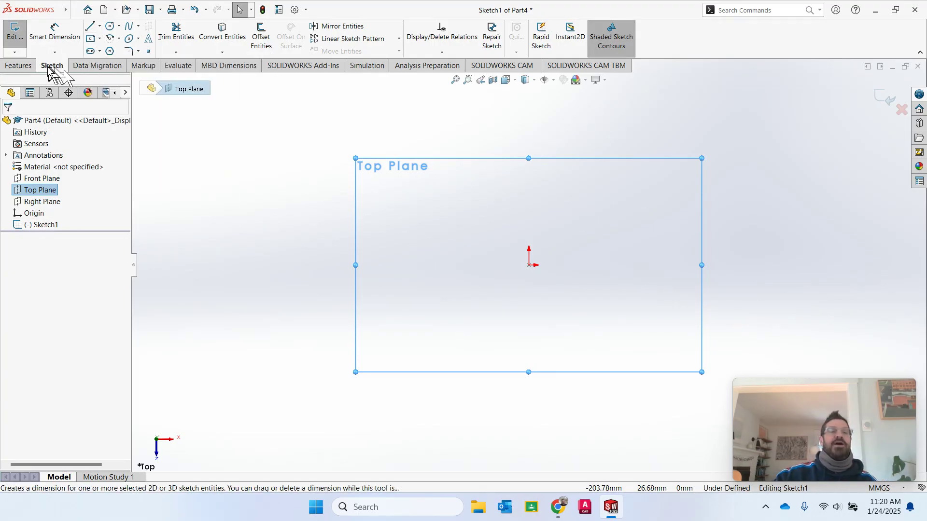
left_click(22, 66)
left_click(99, 68)
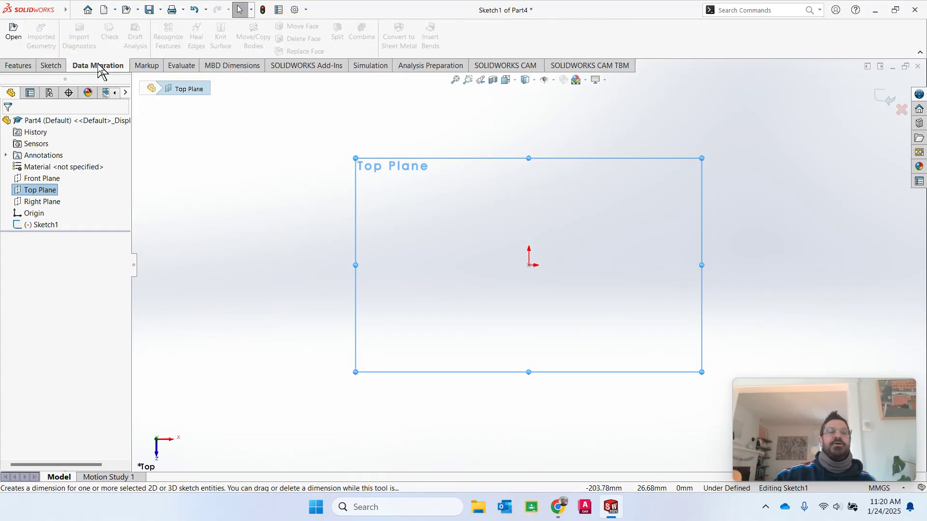
left_click(145, 66)
left_click(52, 66)
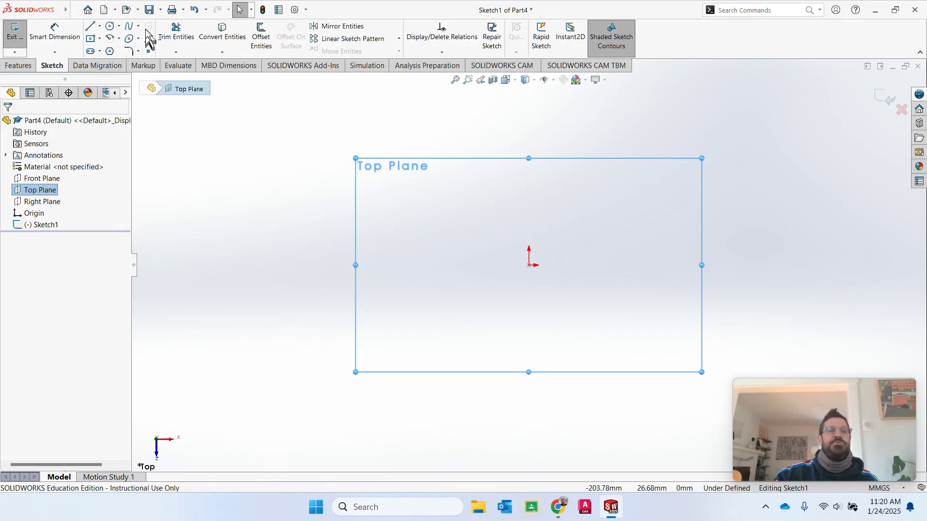
- Choose Center Rectangle from the rectangle type dropdown
left_click(100, 39)
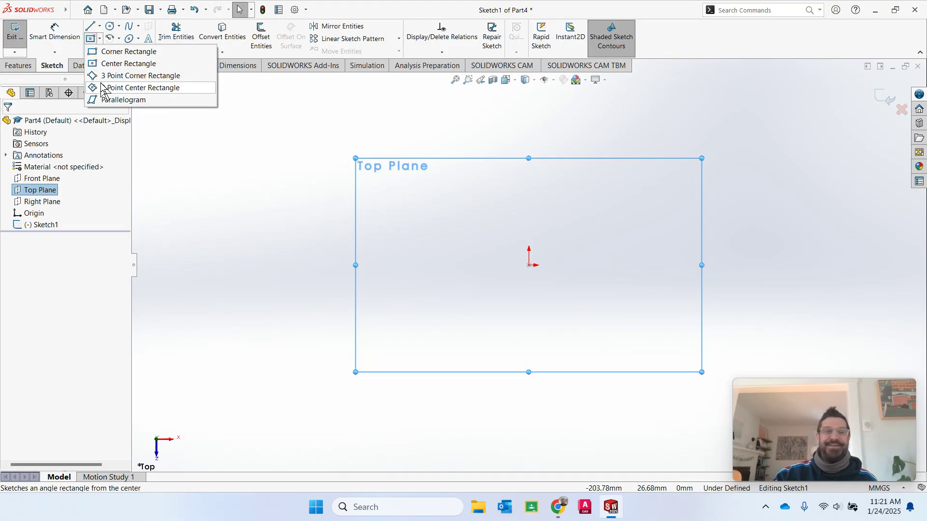
left_click(110, 64)
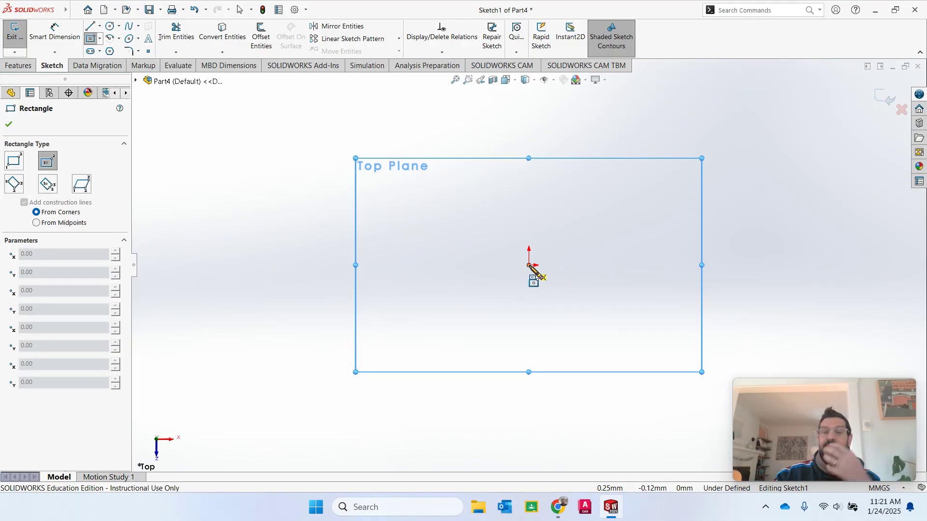
- Place the center rectangle's center point on the origin
left_click(528, 265)
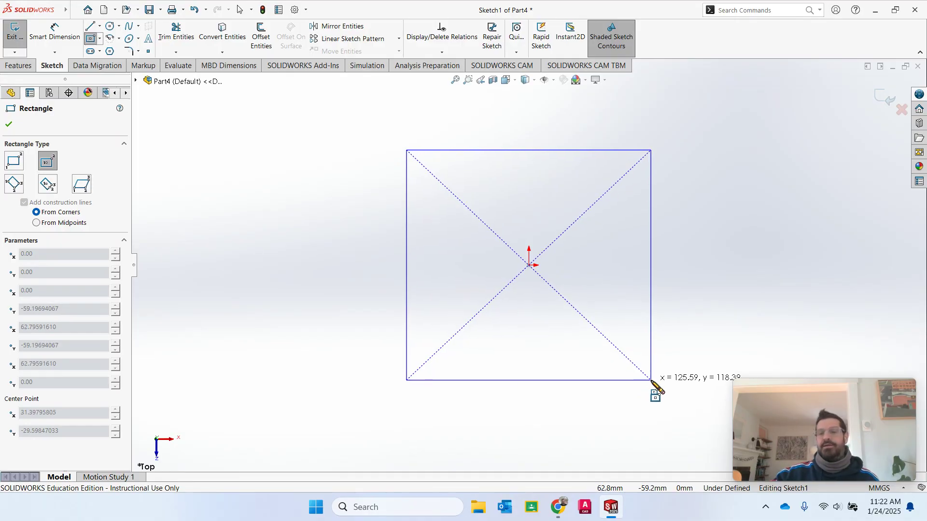
- Place the opposite corner to complete the center rectangle on the origin, with construction diagonals
left_click(652, 380)
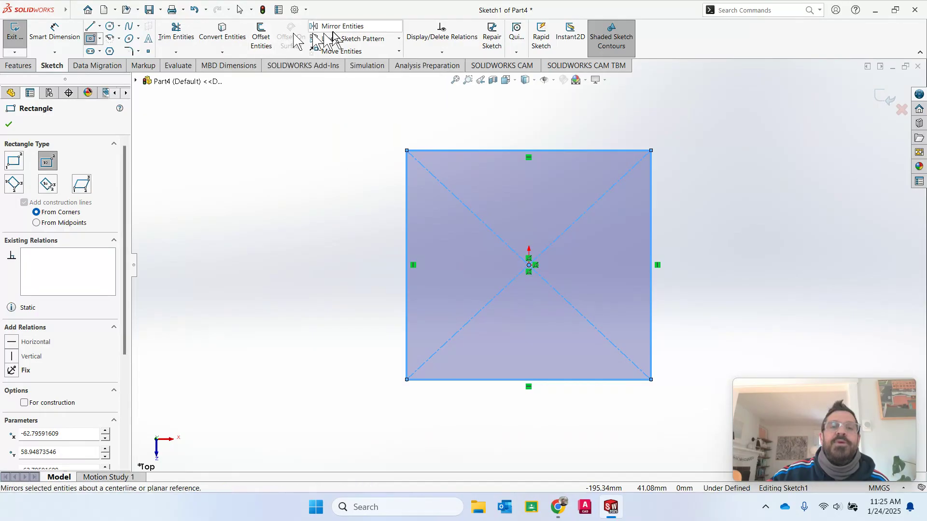
- Activate Smart Dimension on the Sketch tab for sizing the square
left_click(61, 37)
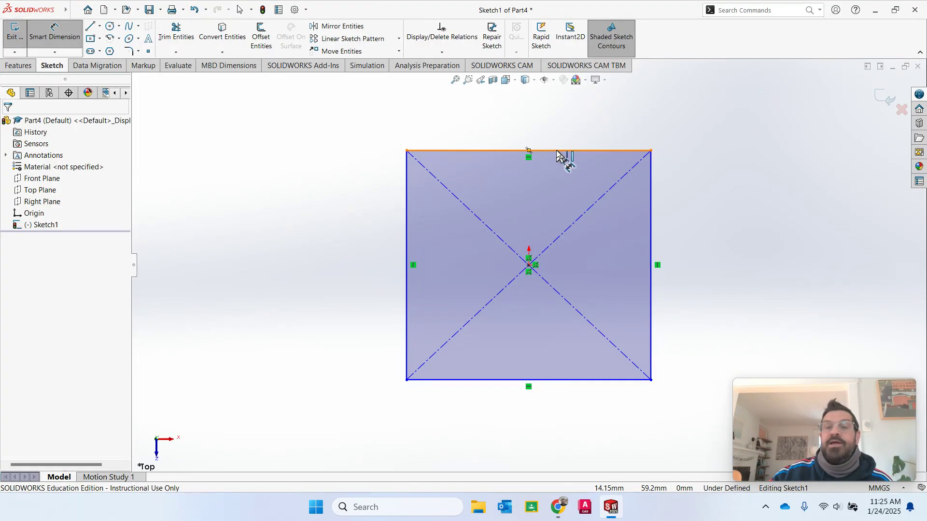
- Dimension the square's top edge, placed above it, at 120 mm
left_click(557, 152)
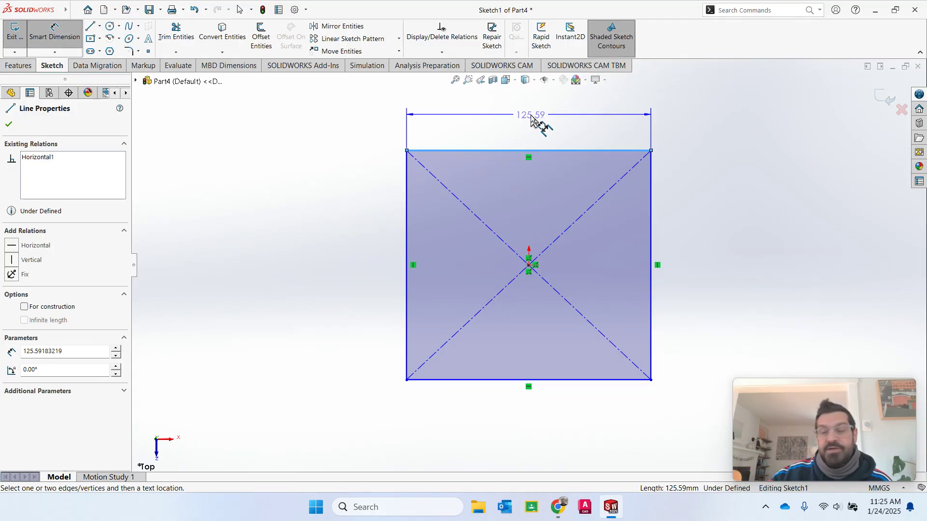
left_click(531, 117)
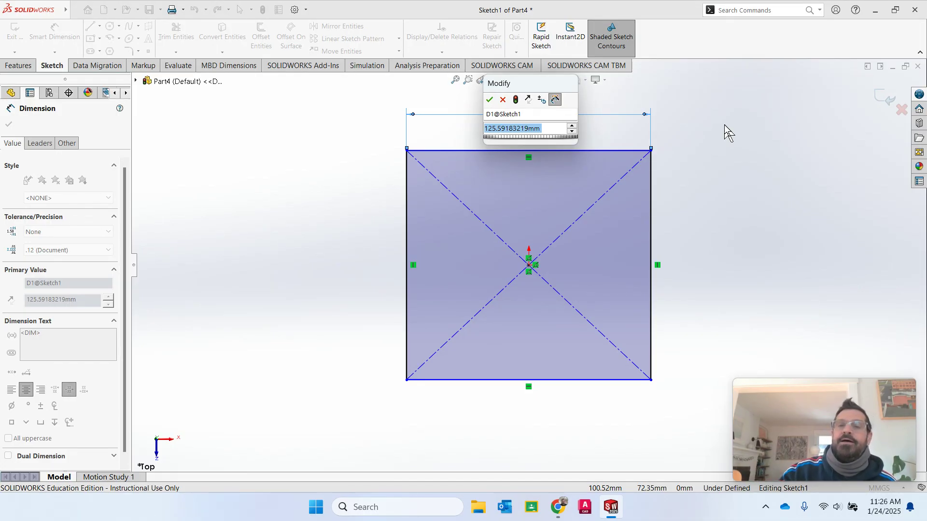
type("120")
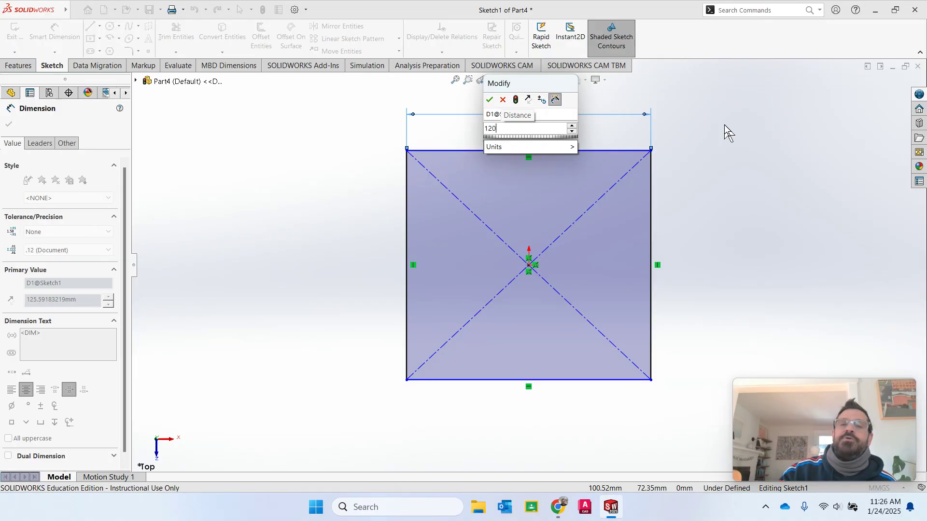
key("Return")
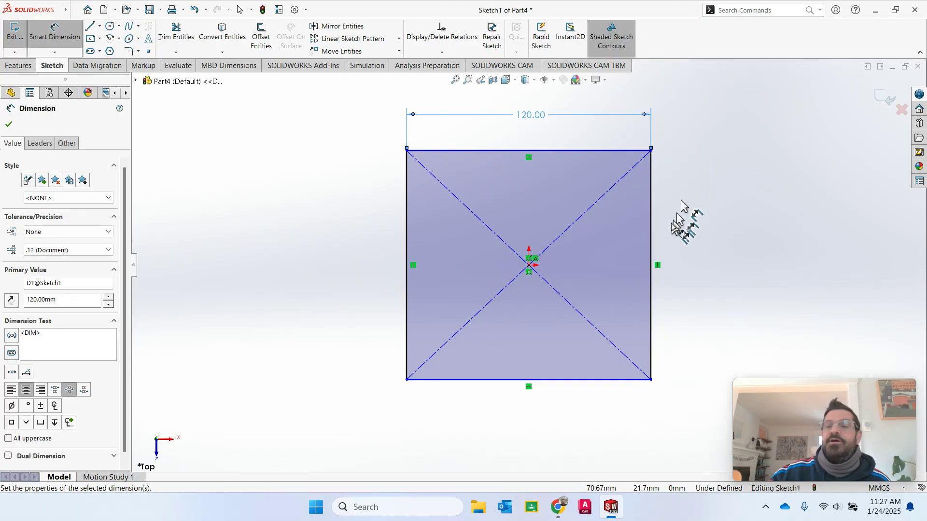
- Add a 120 mm height dimension to the right edge and nudge it into position
left_click(650, 241)
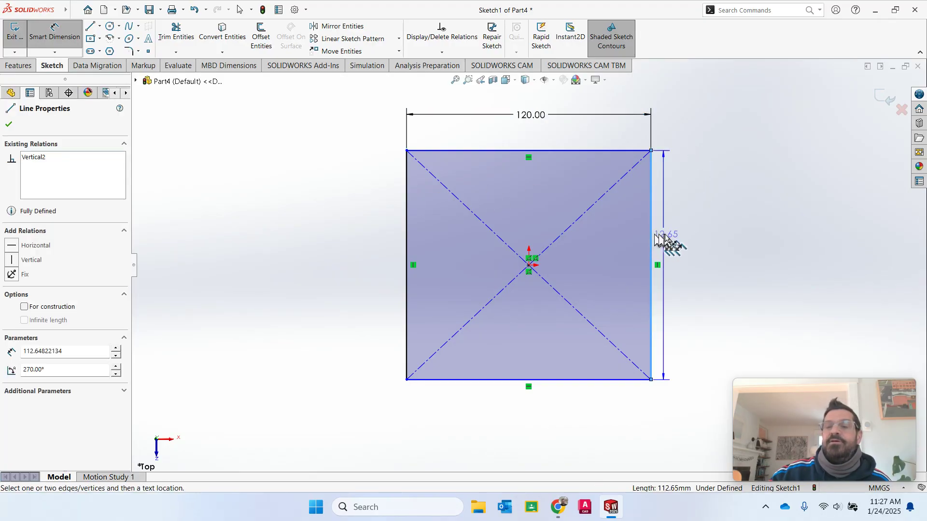
left_click(749, 253)
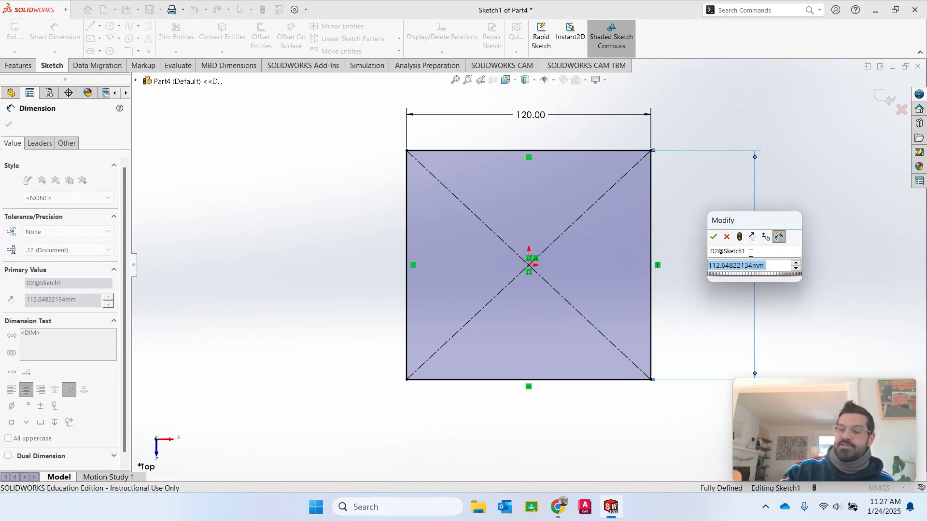
type("120")
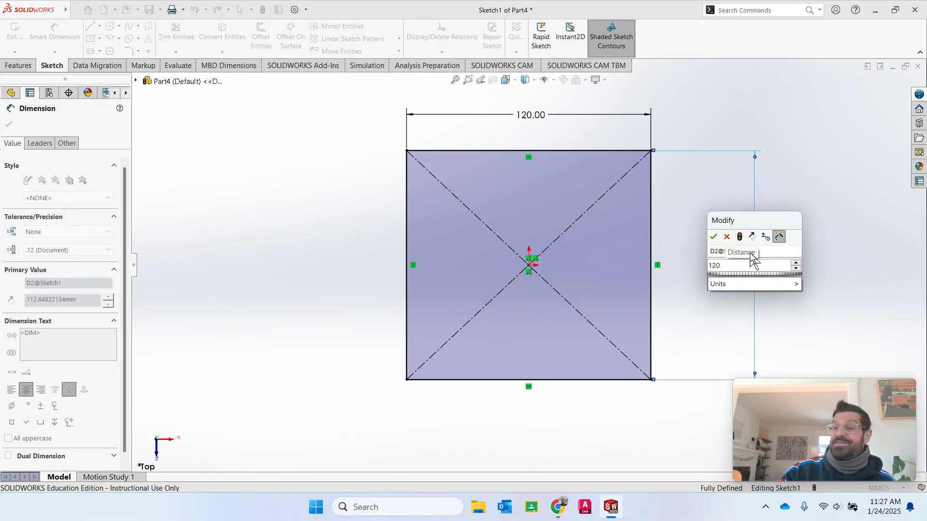
key("Return")
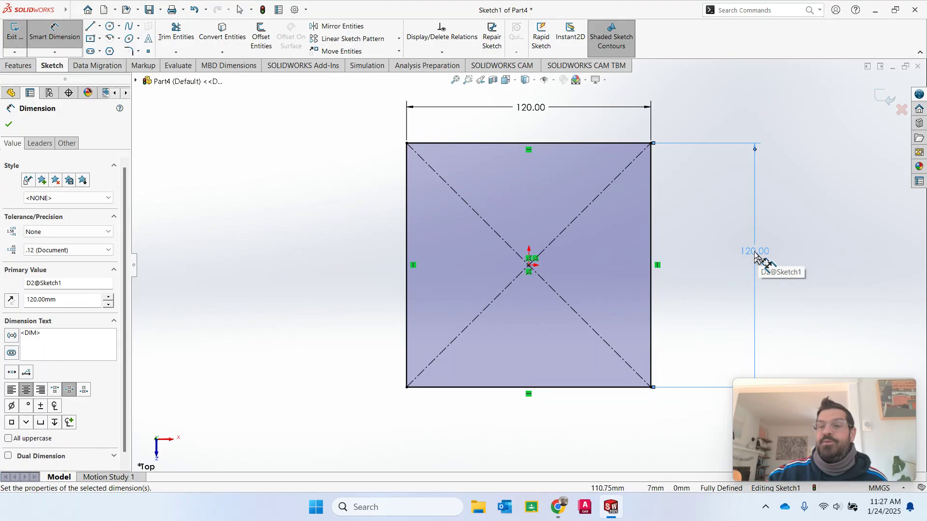
mouse_move(756, 256)
left_mouse_down()
mouse_move(763, 283)
mouse_move(753, 246)
mouse_move(754, 268)
left_mouse_up()
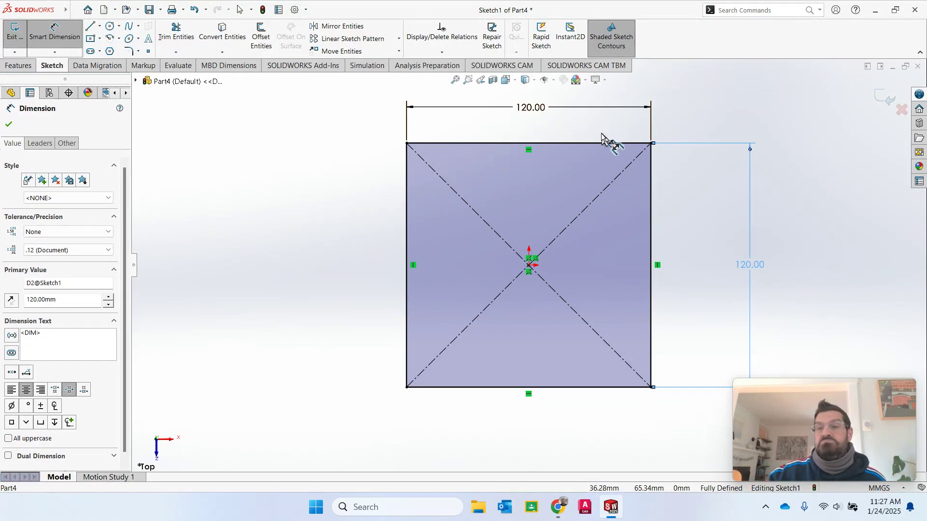
- Change the width and height dimensions from 120 to 60 mm each
double_click(531, 110)
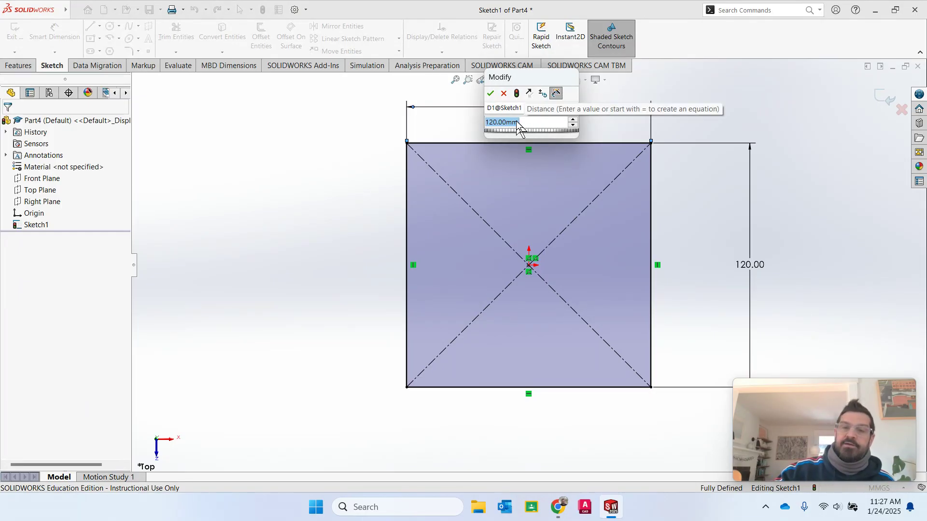
type("60")
key("Return")
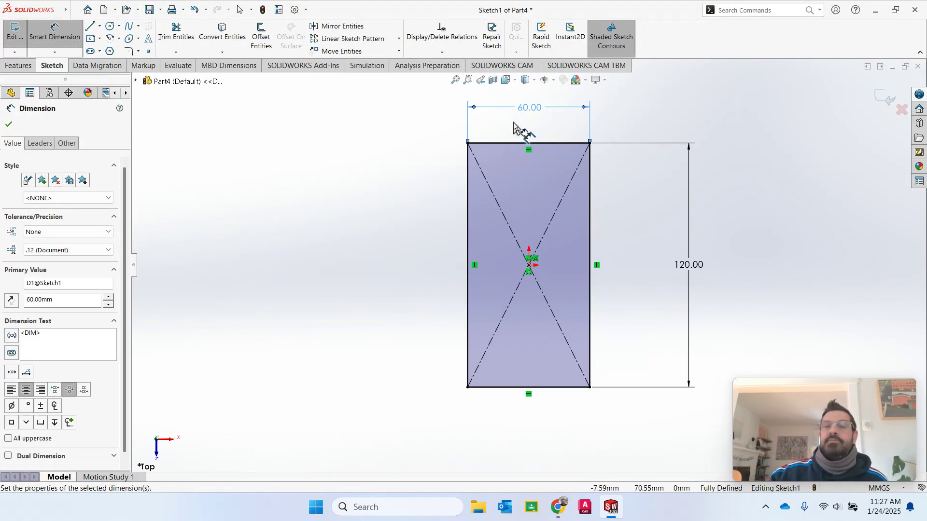
double_click(693, 268)
type("60")
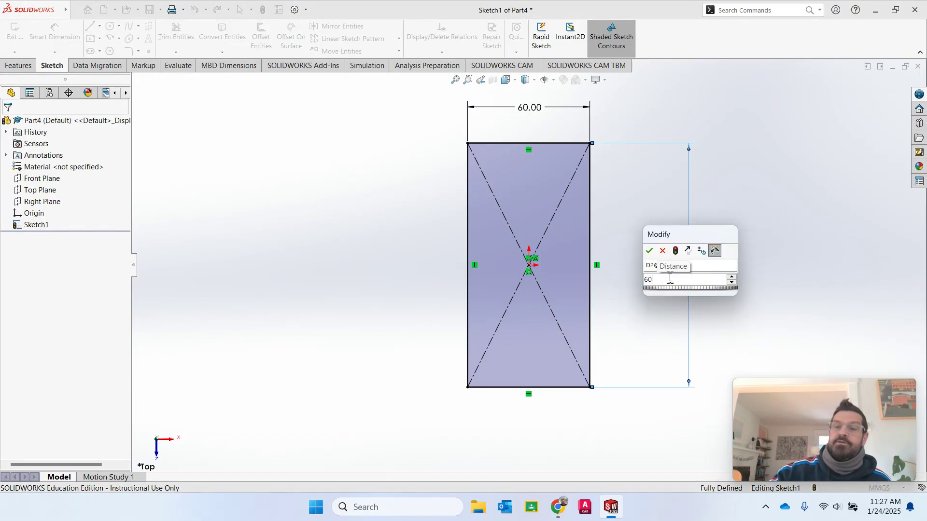
key("Return")
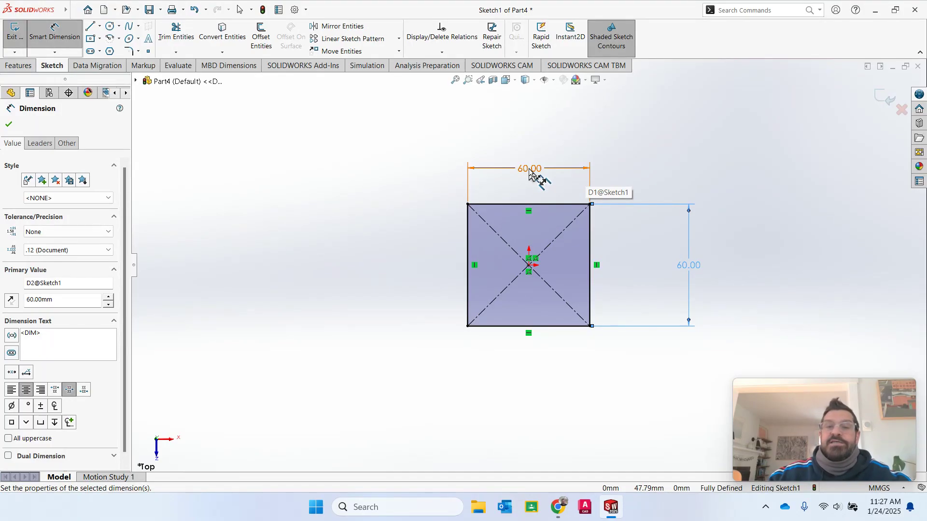
left_click(530, 171)
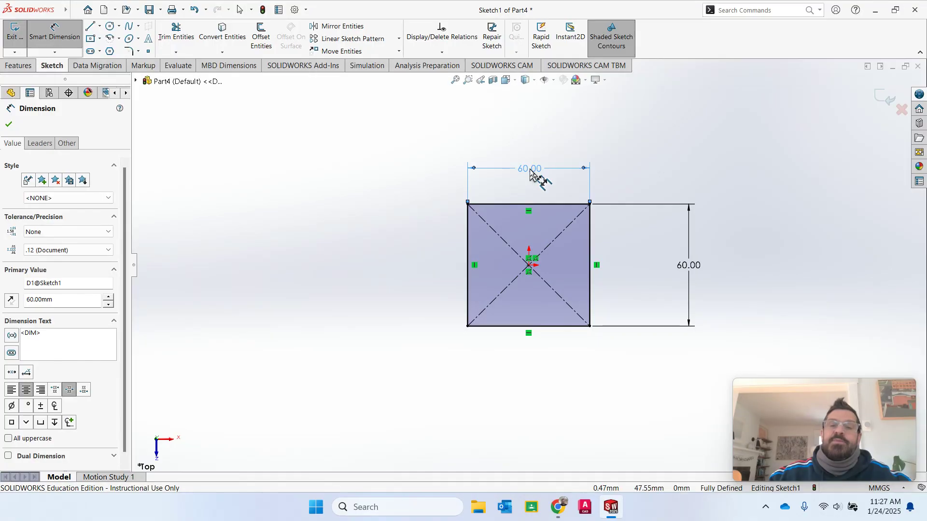
- Set the width to 10 in (254 mm) and switch the document units to IPS
double_click(530, 170)
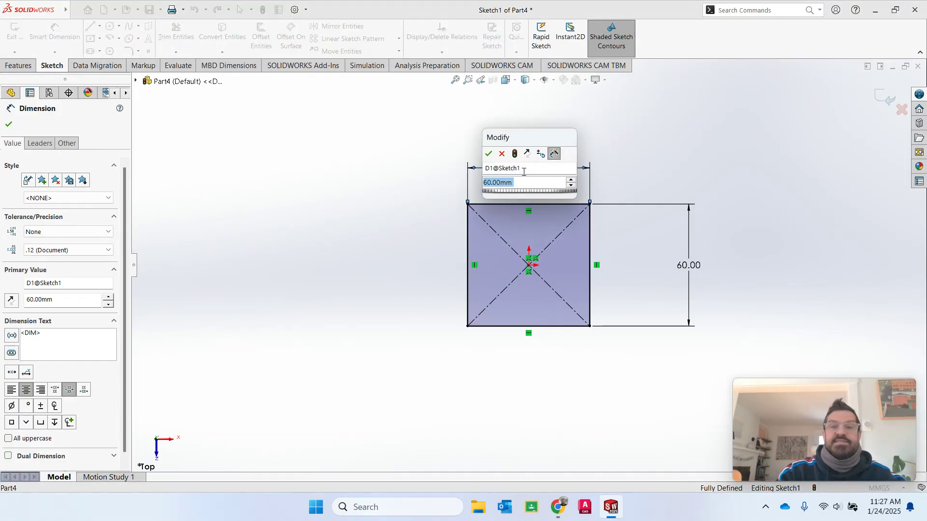
type("10 ")
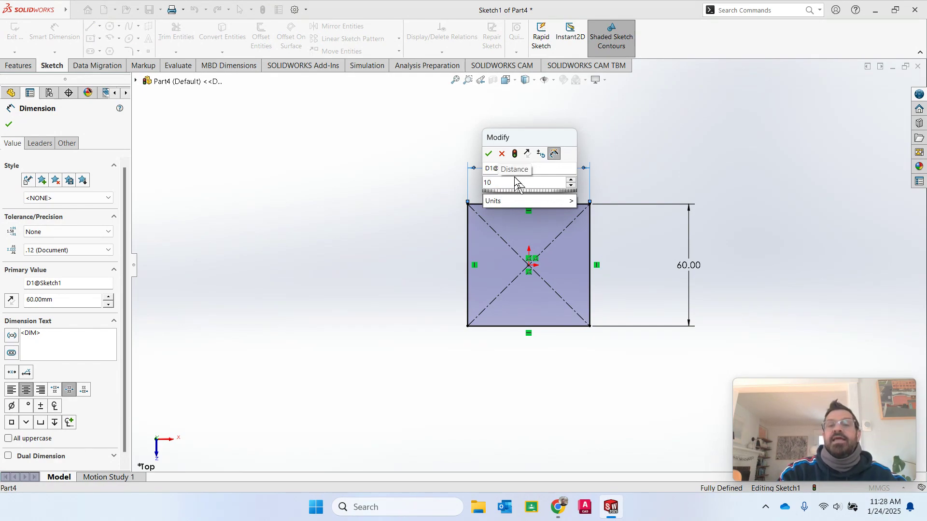
type("in")
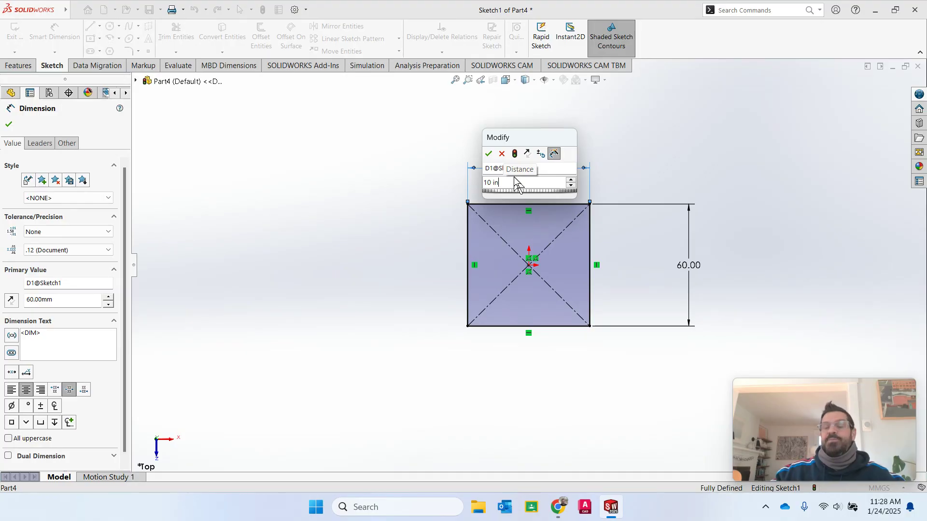
key("Return")
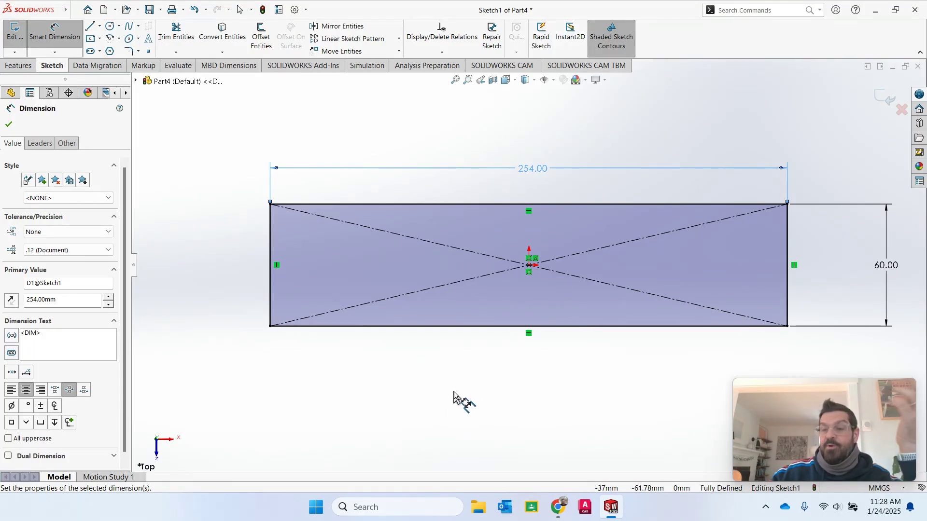
mouse_move(882, 451)
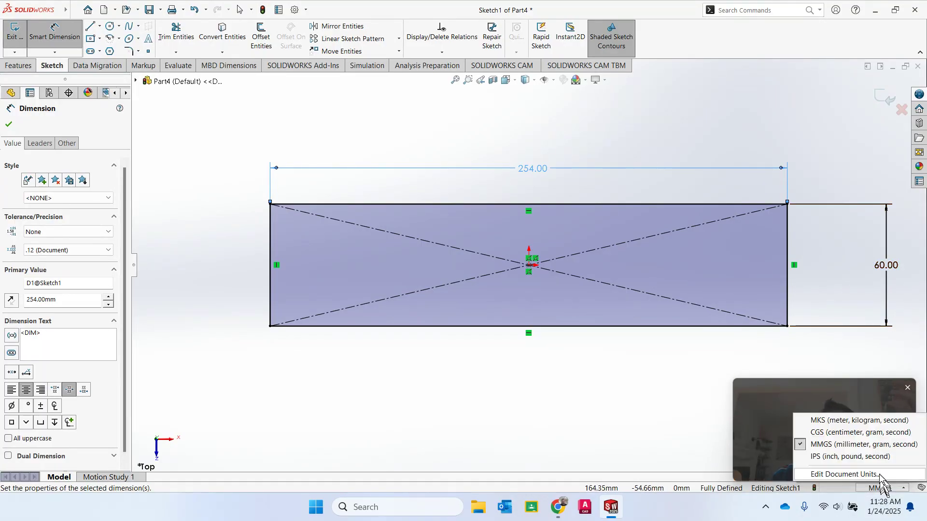
left_click(867, 457)
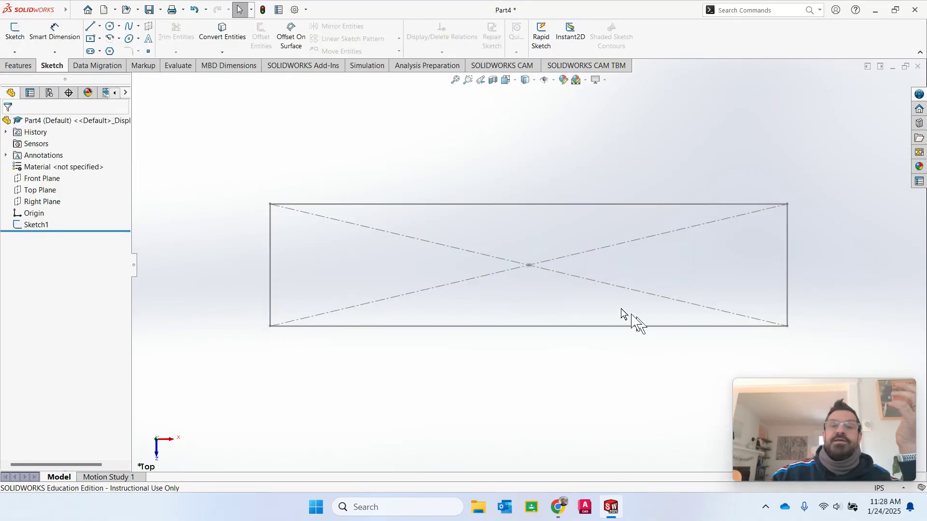
left_click(530, 204)
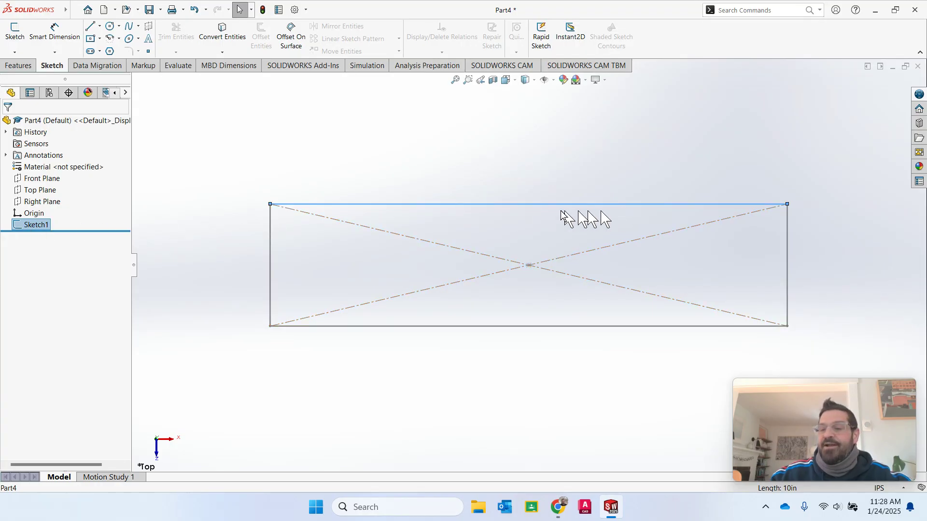
left_click(20, 227)
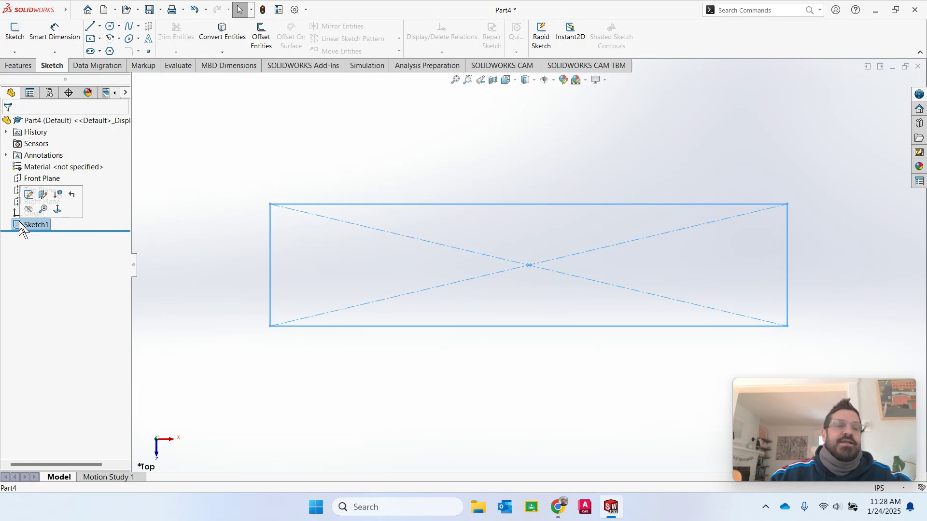
- Reopen Sketch1 and open its 2.36 in height dimension for modification
left_click(29, 195)
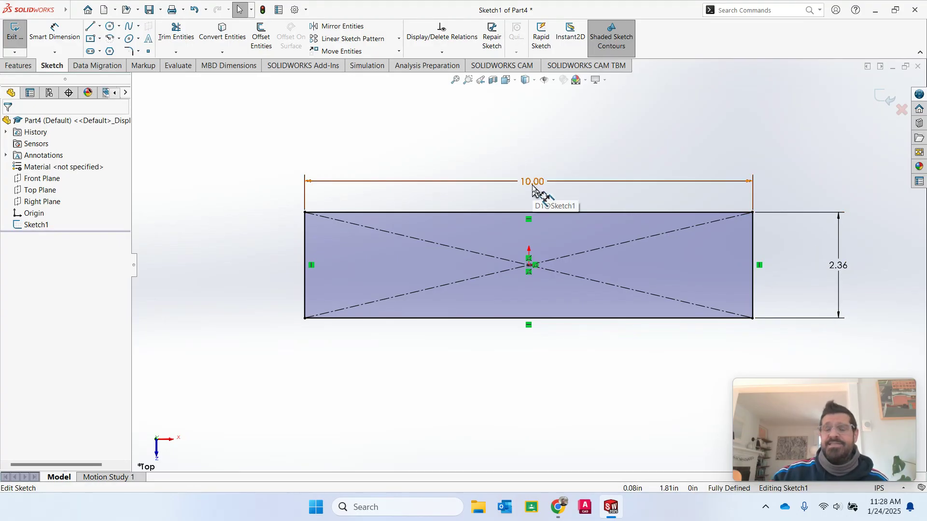
double_click(840, 271)
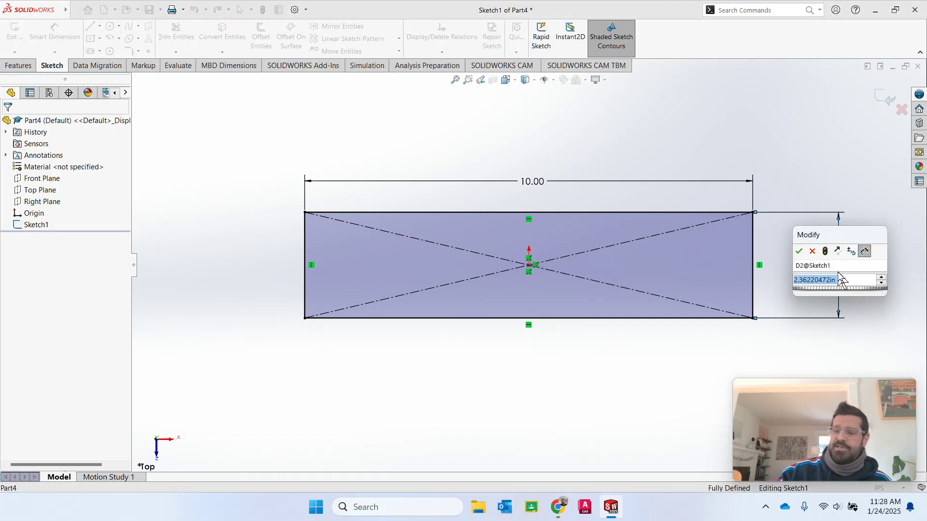
- Set the height to 10 in, making a 10 x 10 in square, and frame it
type("10")
key("Return")
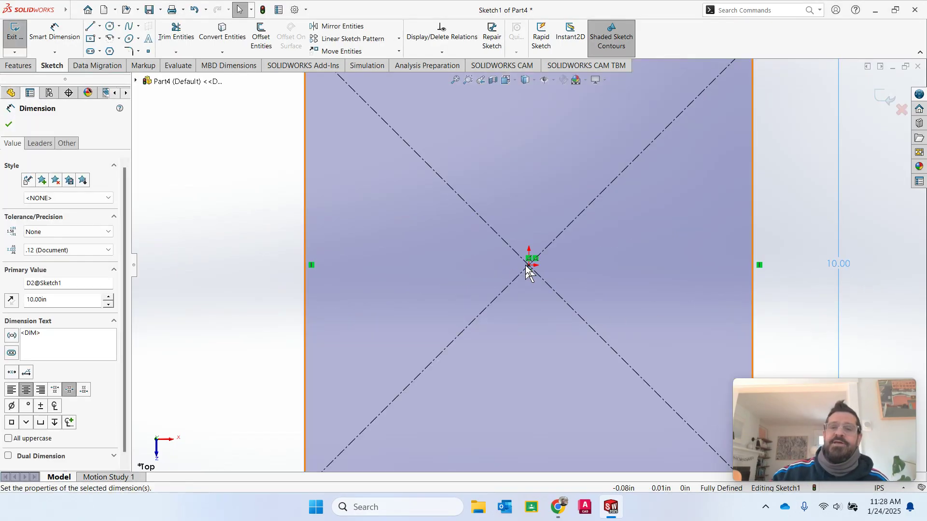
scroll(529, 274, "up", 3)
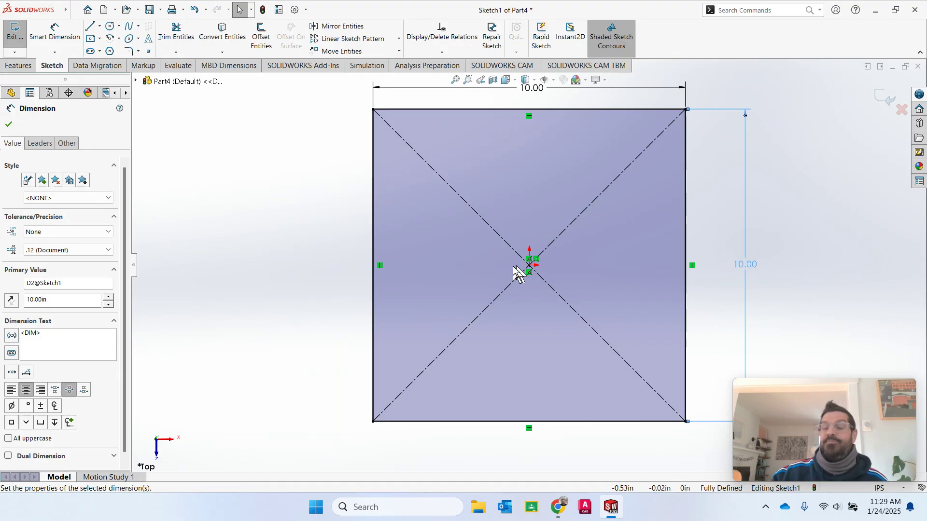
scroll(449, 268, "up", 1)
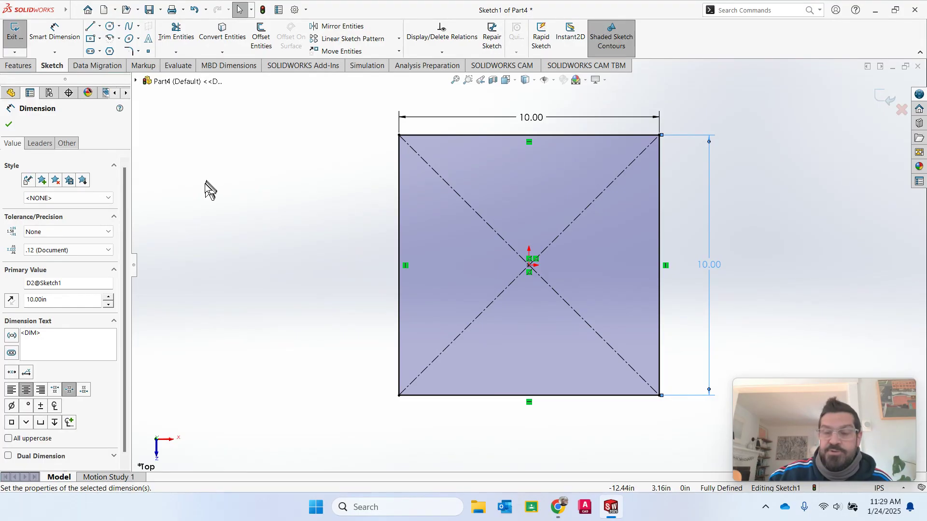
scroll(204, 187, "up", 2)
scroll(204, 187, "down", 1)
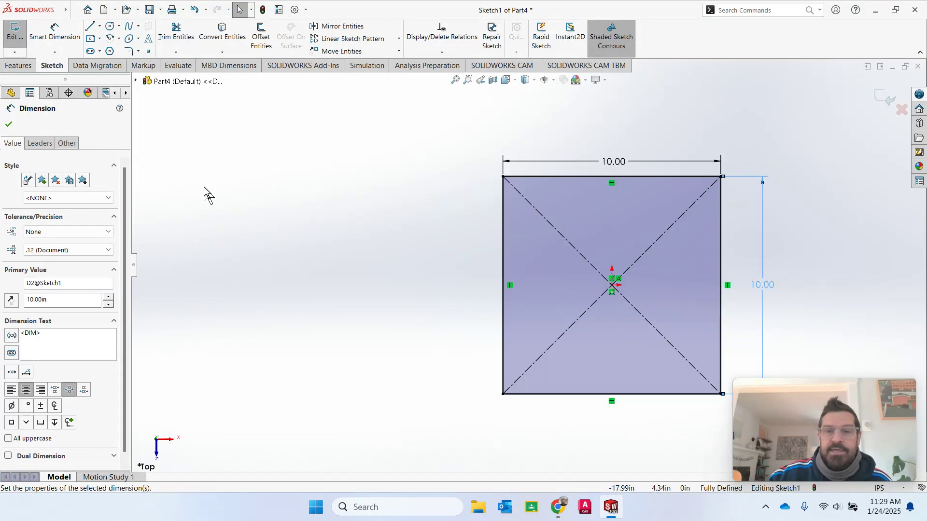
scroll(203, 187, "down", 2)
scroll(822, 350, "up", 4)
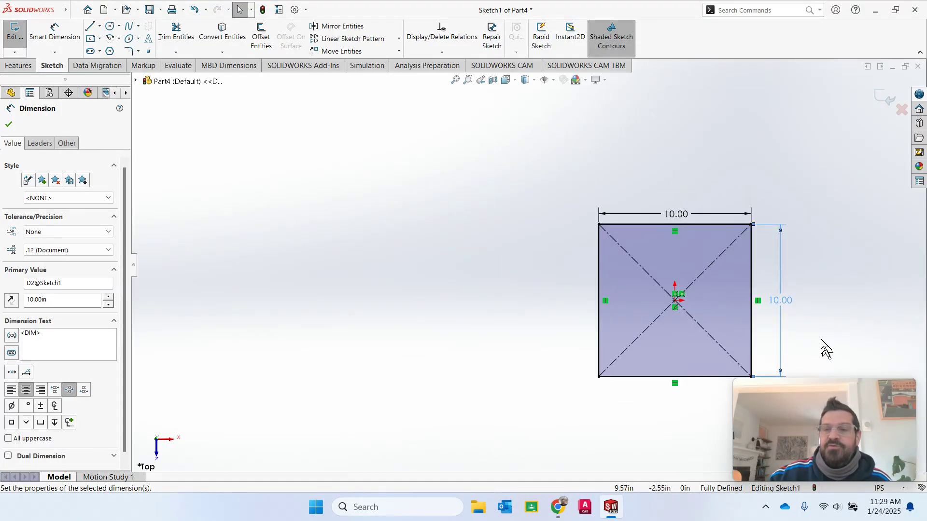
scroll(815, 343, "up", 1)
scroll(654, 291, "down", 2)
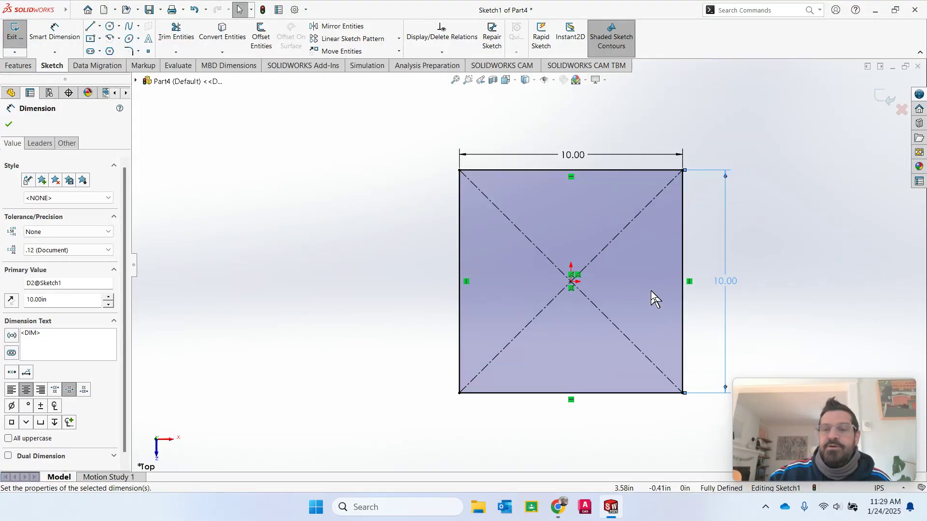
scroll(649, 292, "down", 1)
scroll(558, 287, "down", 1)
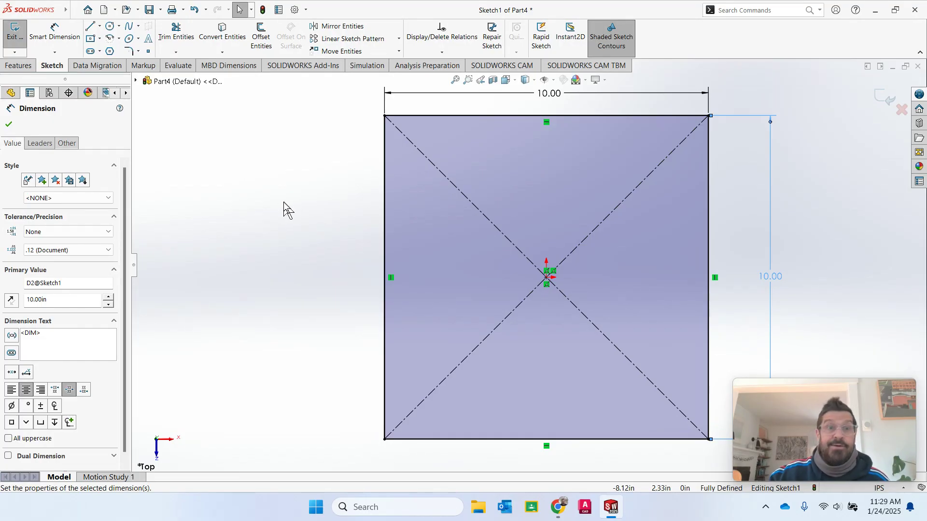
- Close the Dimension PropertyManager, leaving the fully defined 10 x 10 in square in view
left_click(9, 125)
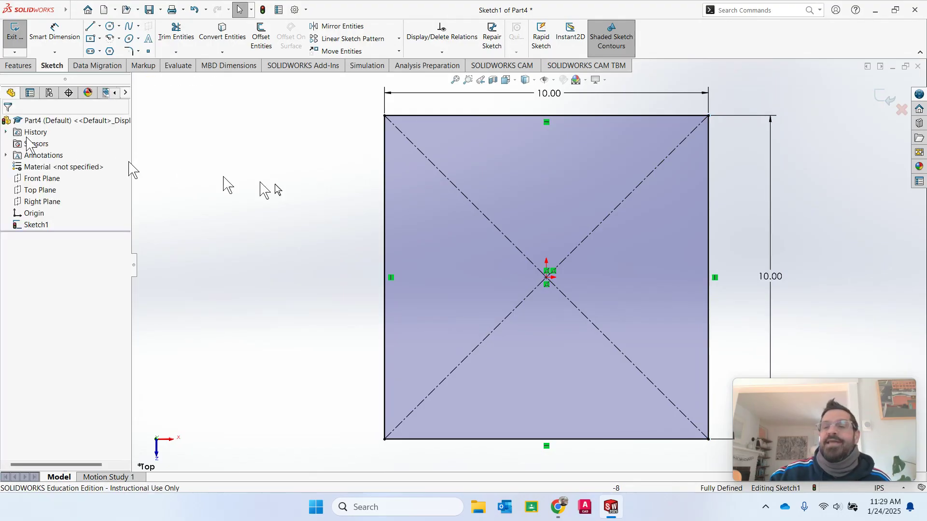
scroll(572, 271, "down", 1)
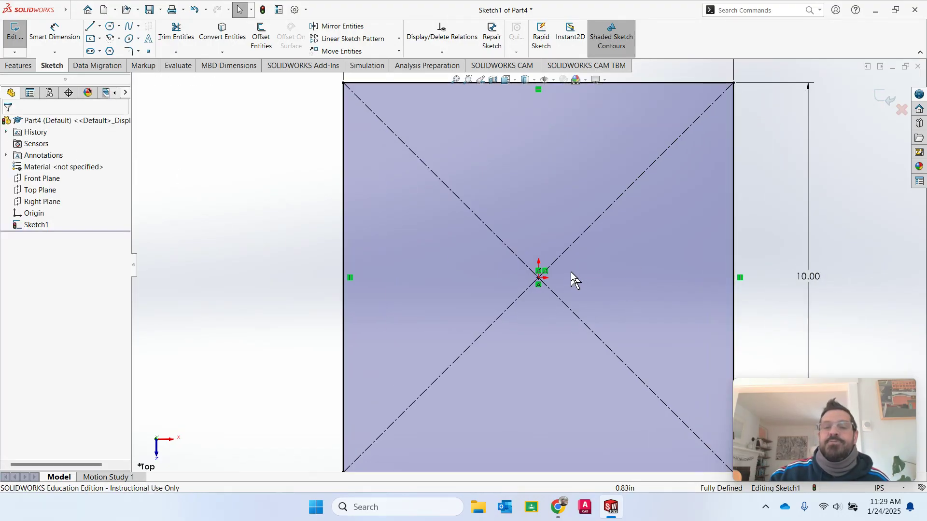
scroll(571, 268, "up", 2)
scroll(570, 267, "up", 1)
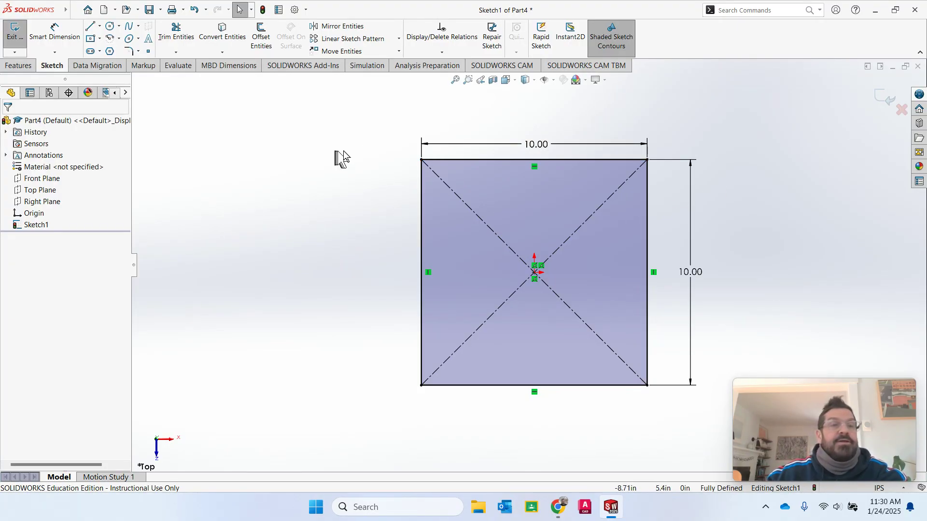
left_click(884, 97)
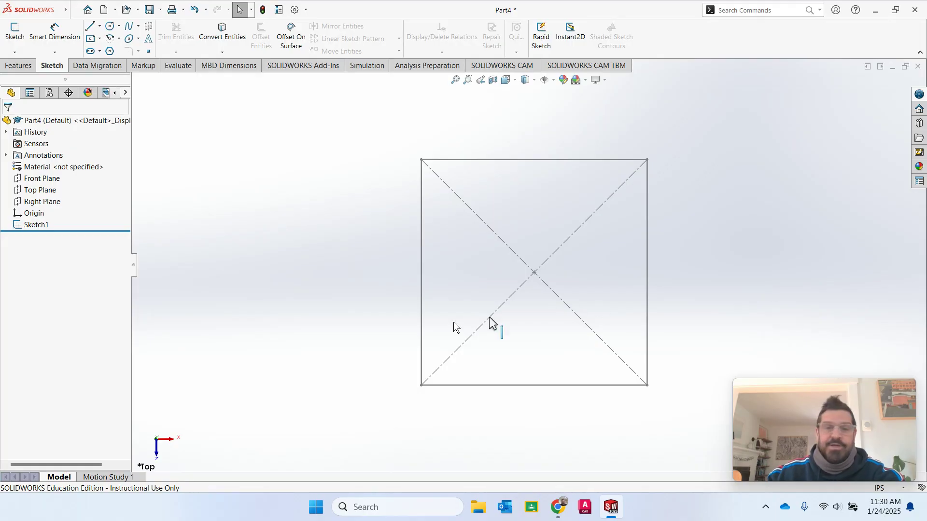
left_click(17, 225)
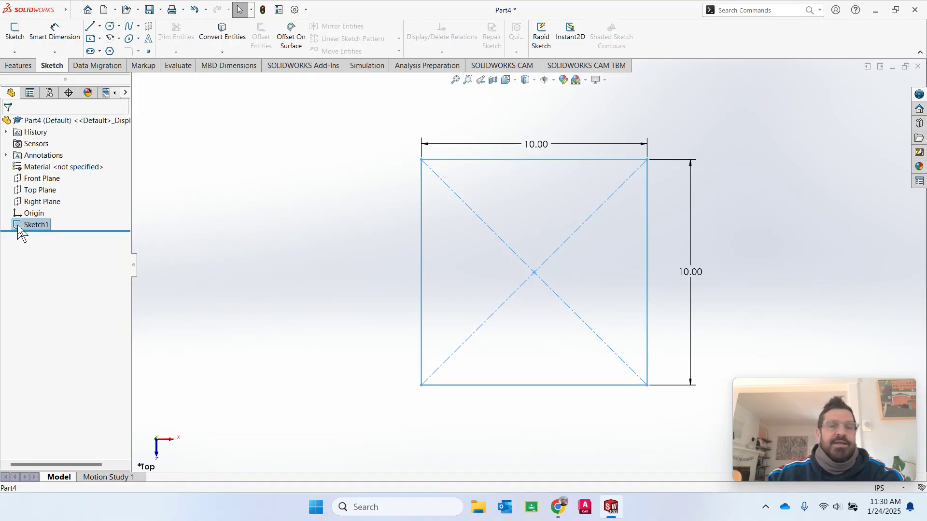
left_click(18, 225)
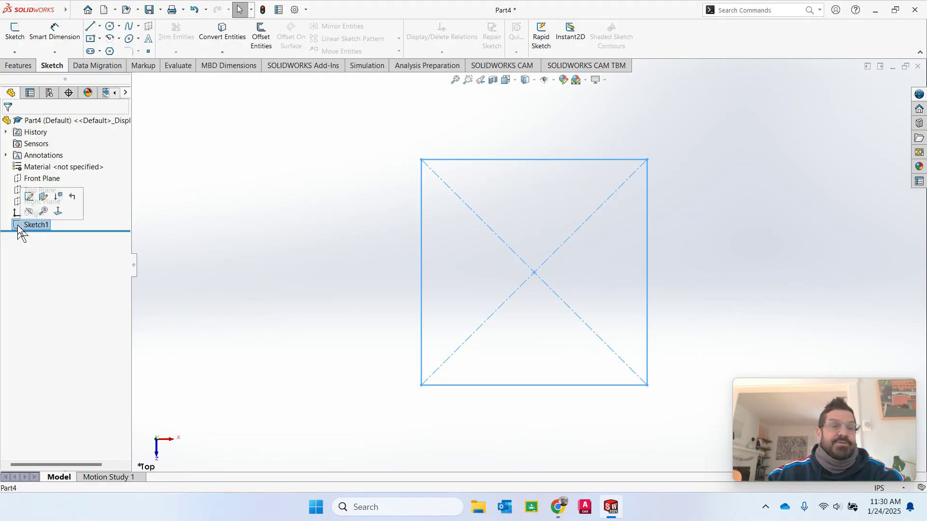
left_click(32, 196)
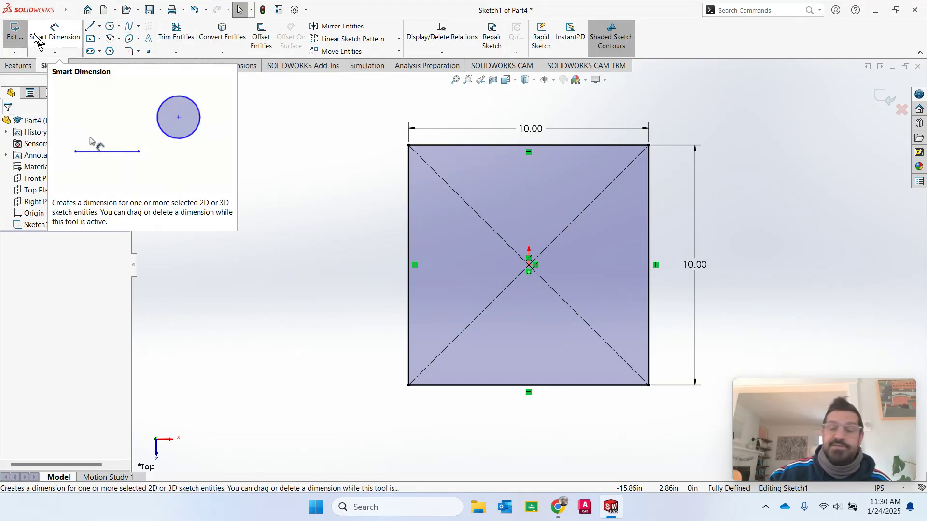
- Start an Extruded Boss/Base on Sketch1's square from the Features tab
left_click(18, 66)
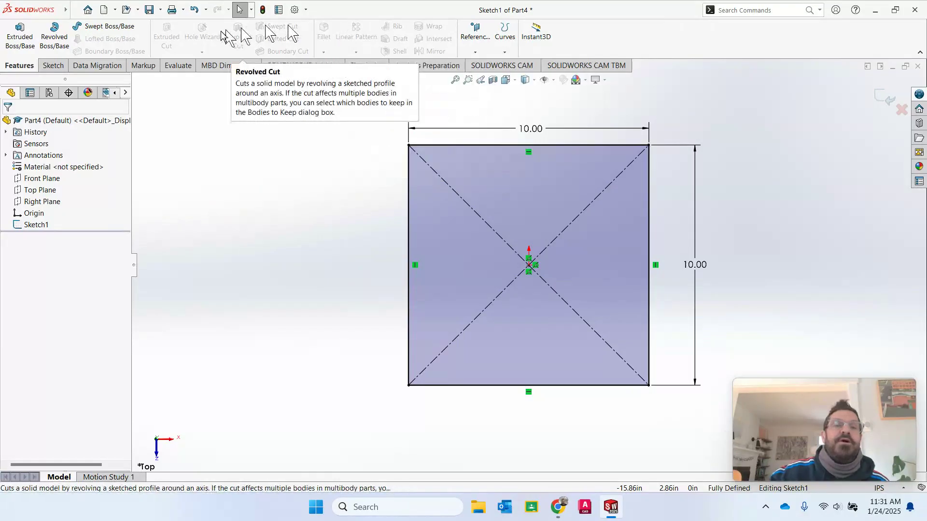
left_click(27, 43)
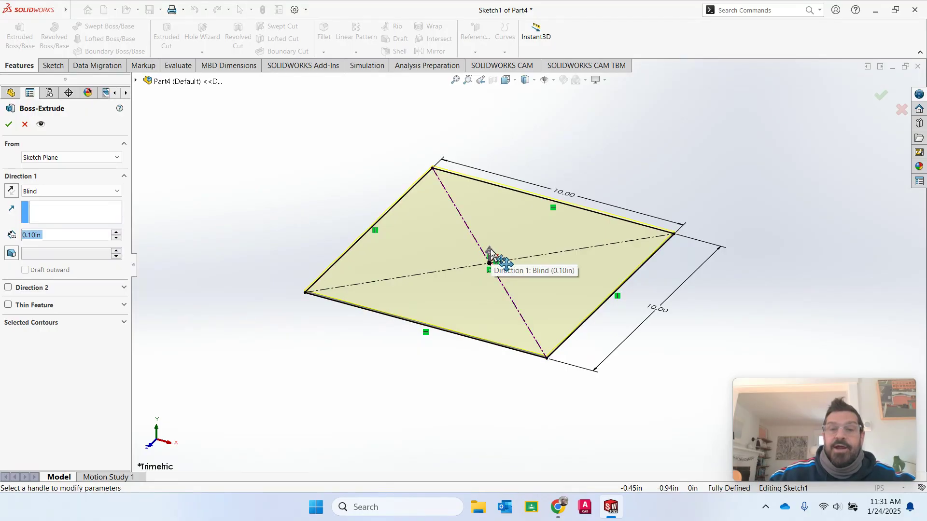
- Drag the extrude arrow up and down to preview the box at a depth of about 4 in
mouse_move(490, 252)
left_mouse_down()
mouse_move(506, 232)
mouse_move(517, 179)
mouse_move(503, 236)
mouse_move(508, 159)
left_mouse_up()
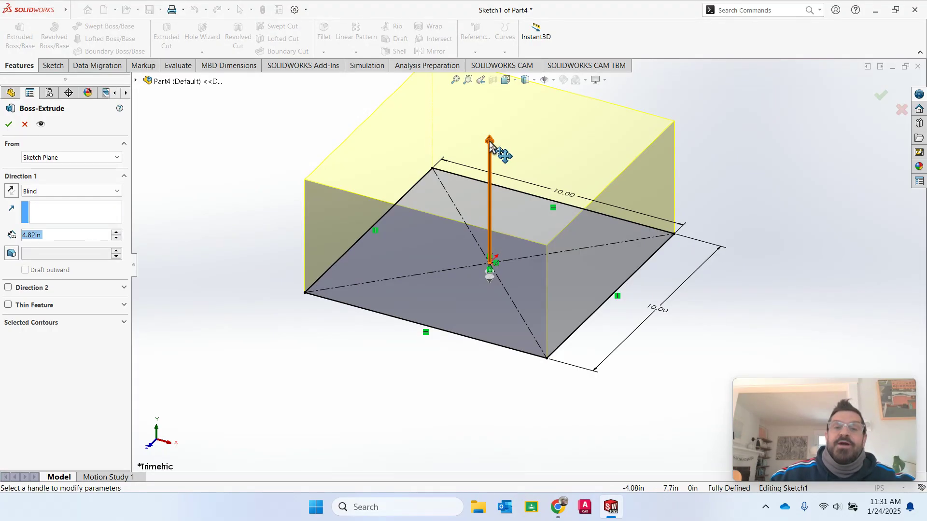
left_click_drag(493, 145, 492, 174)
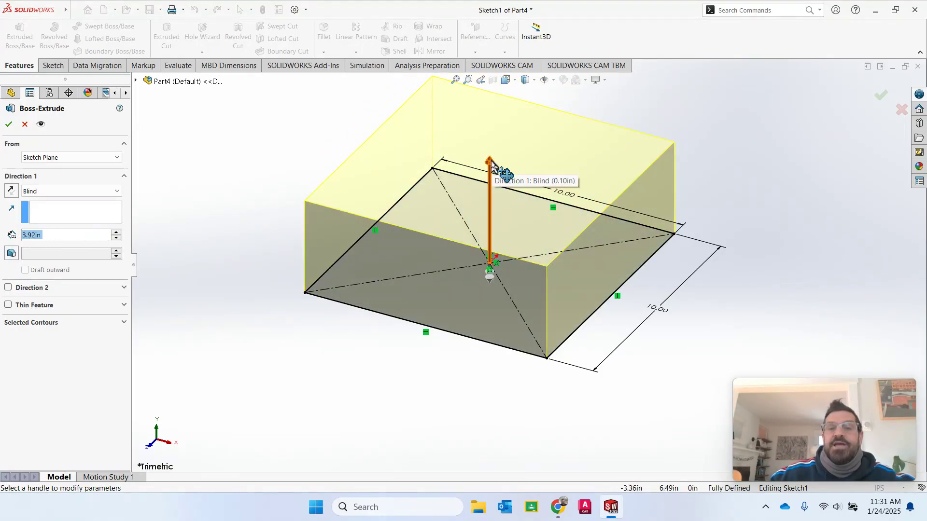
mouse_move(498, 167)
left_mouse_down()
mouse_move(487, 156)
mouse_move(481, 249)
mouse_move(493, 152)
left_mouse_up()
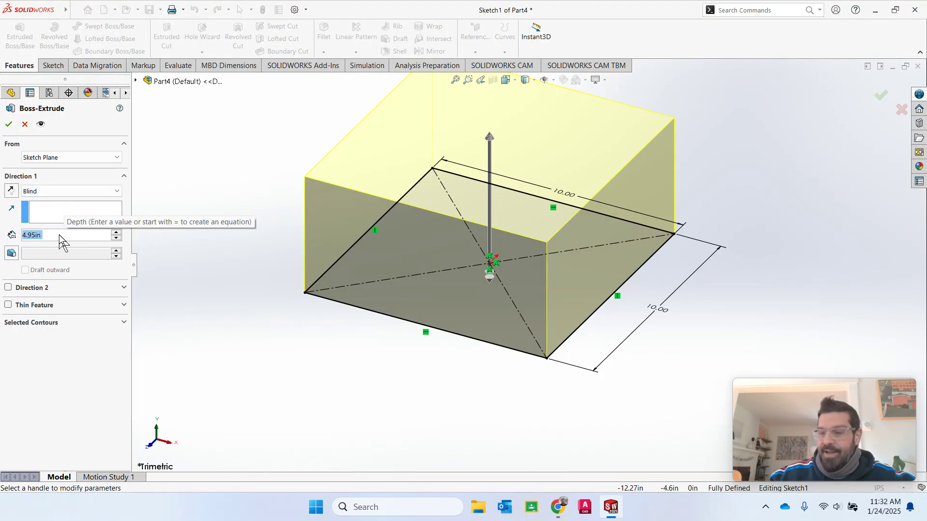
- Enter a 10 in depth for the pending extrusion
type("10")
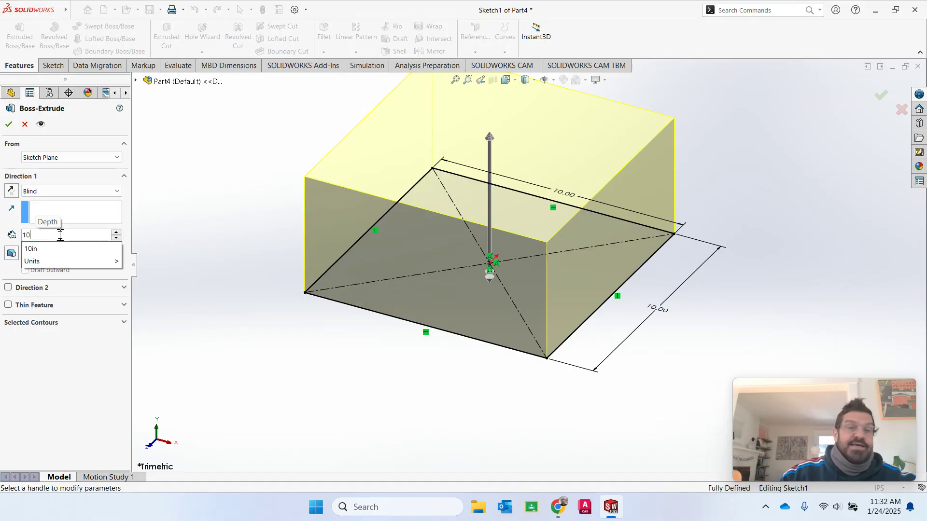
key("Return")
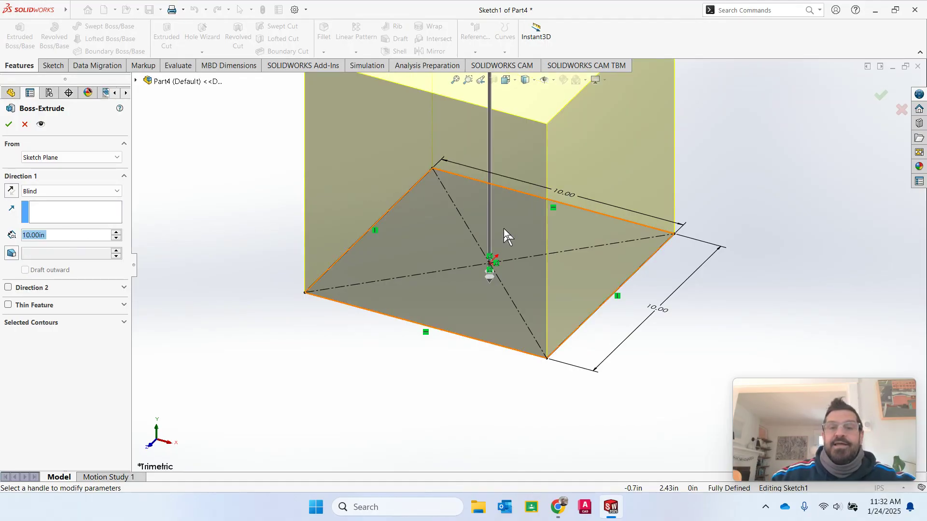
scroll(503, 228, "up", 3)
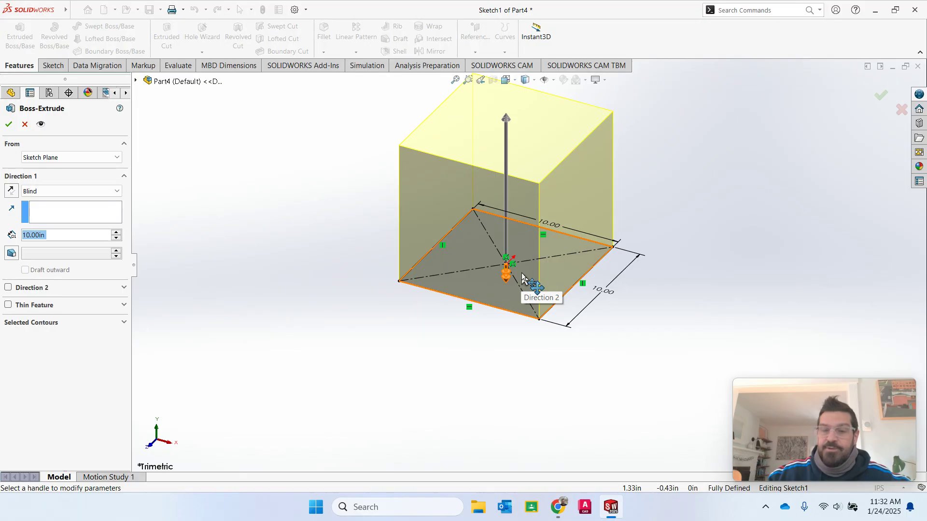
scroll(523, 290, "down", 2)
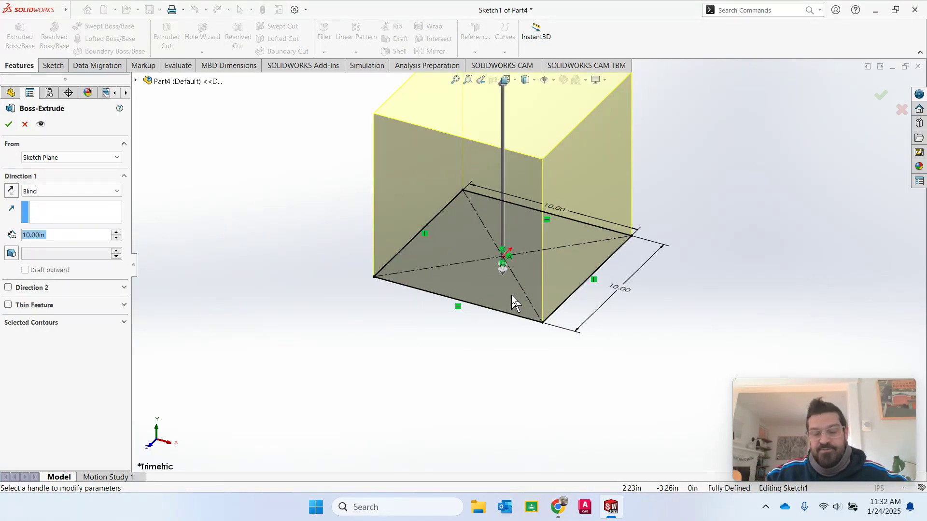
- Mistype the depth as 'ff' and dismiss the global-variable prompt, closing Boss-Extrude without a feature
type("ff")
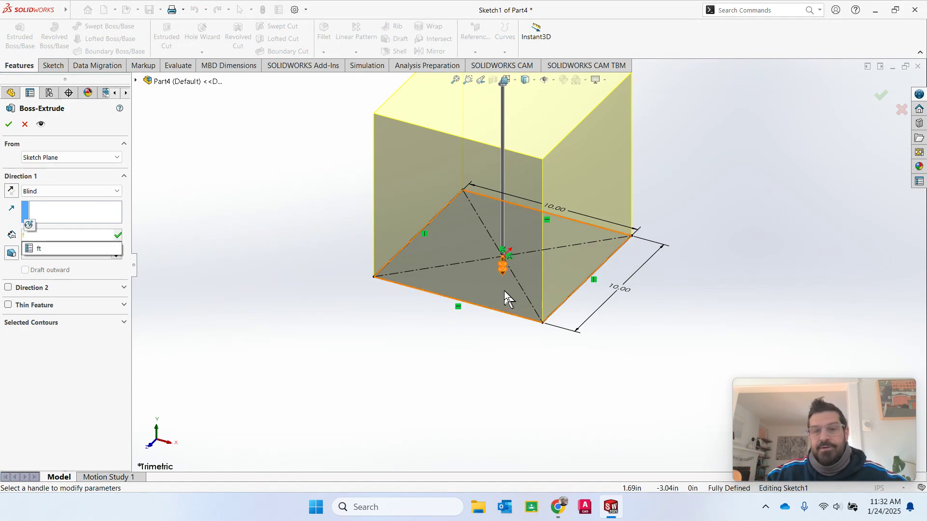
left_click(881, 95)
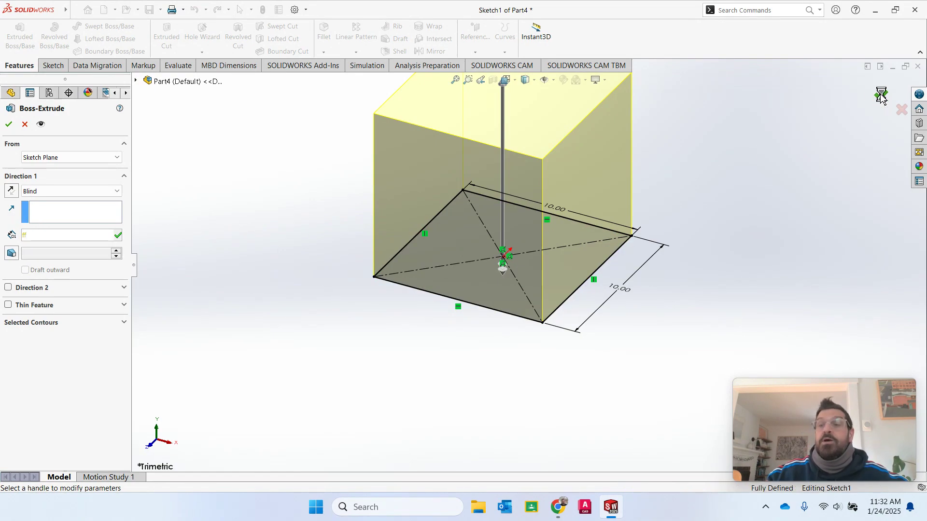
left_click(535, 252)
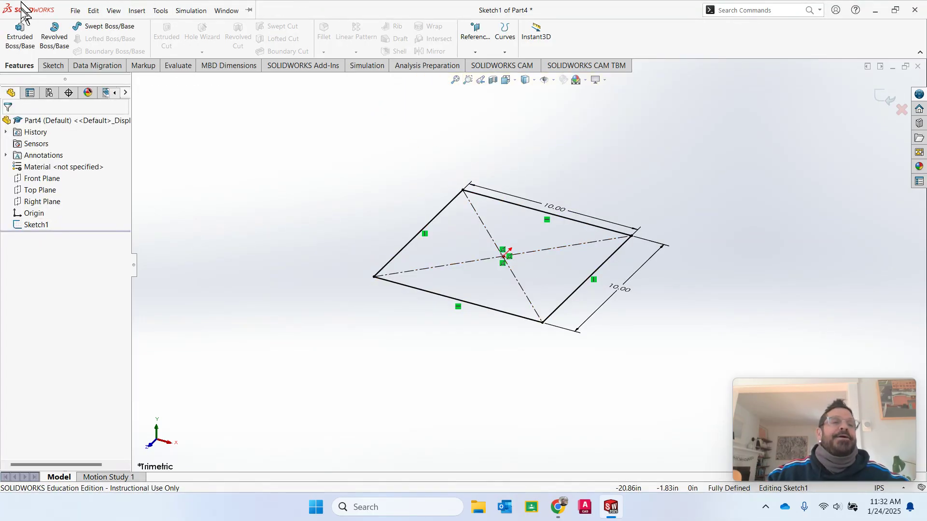
- Extrude the 10 x 10 square 10 in into a solid cube and zoom to fit it
left_click(19, 33)
type("10")
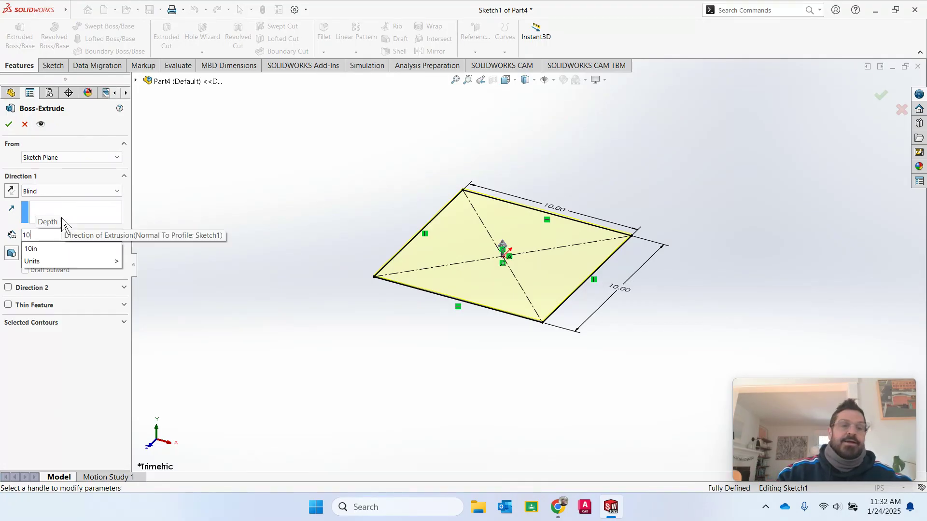
key("Return")
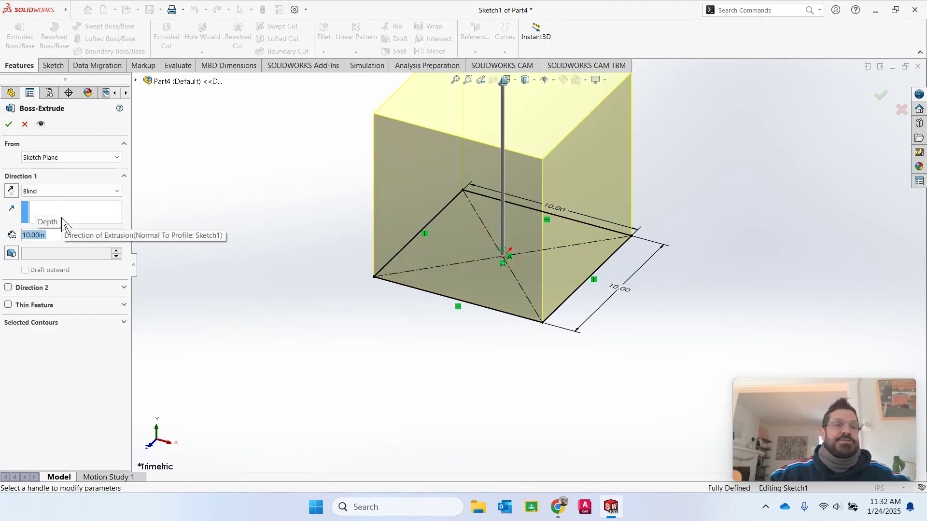
left_click(9, 124)
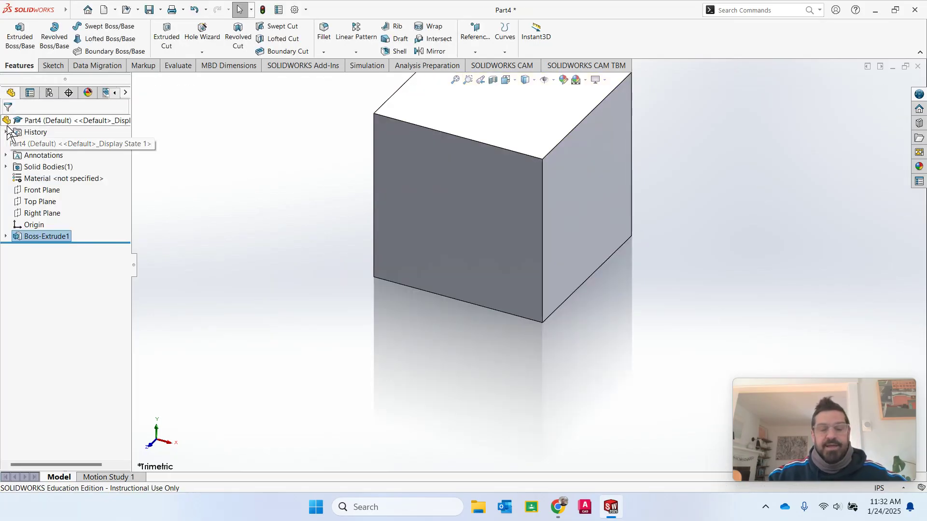
key("f")
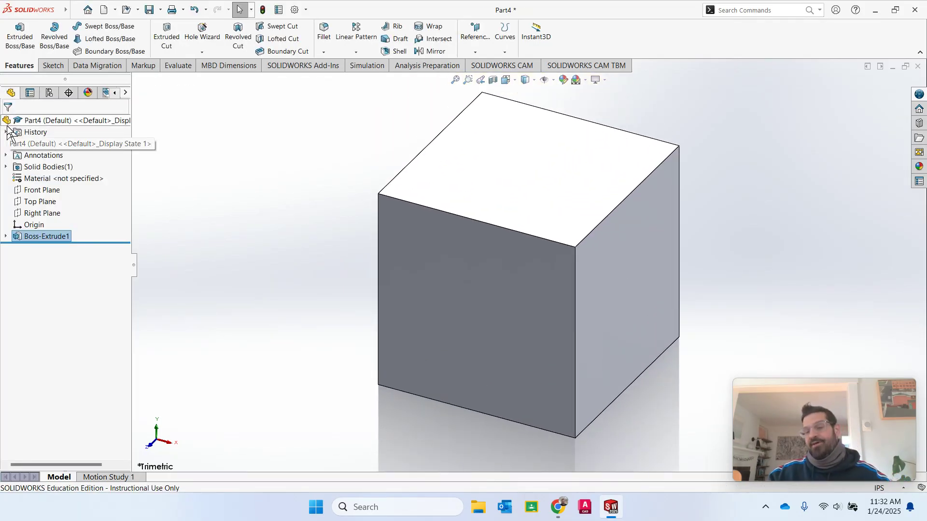
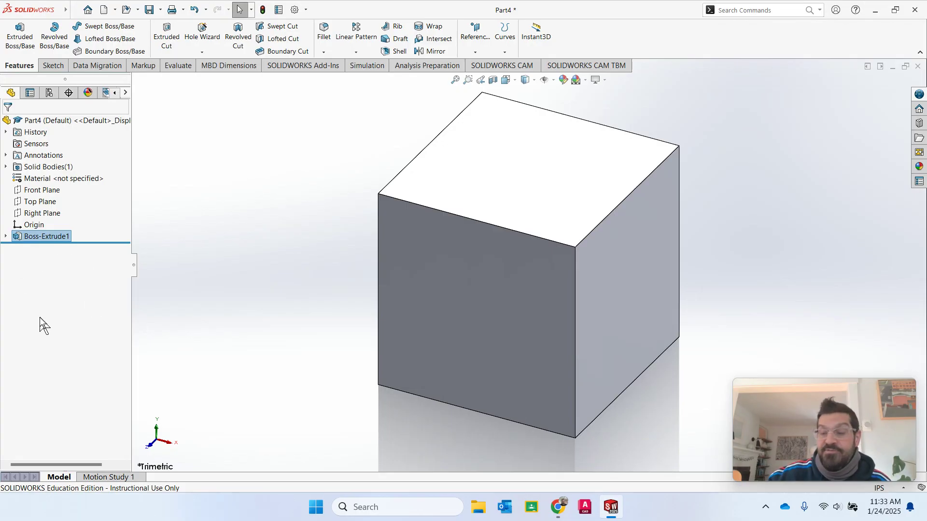
- Expand Boss-Extrude1 in the feature tree to reveal Sketch1, then zoom to fit the cube
left_click(6, 237)
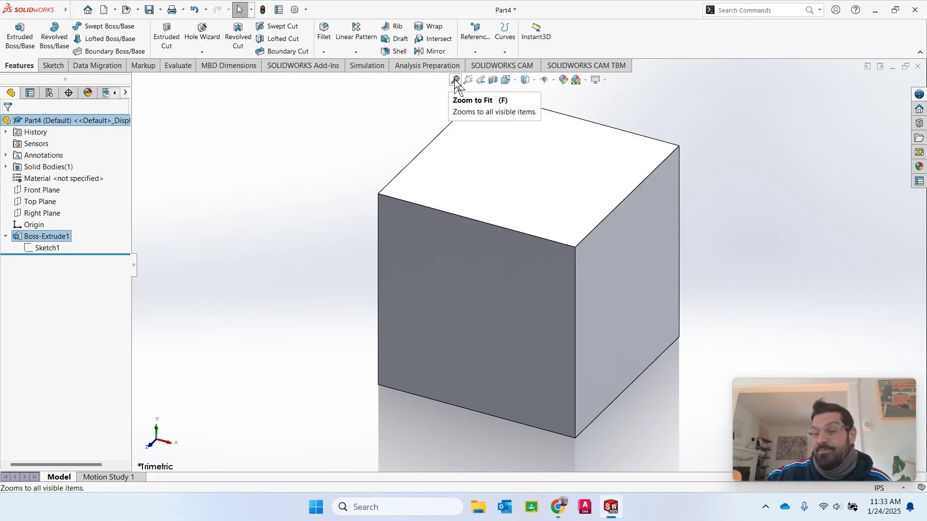
scroll(541, 237, "down", 5)
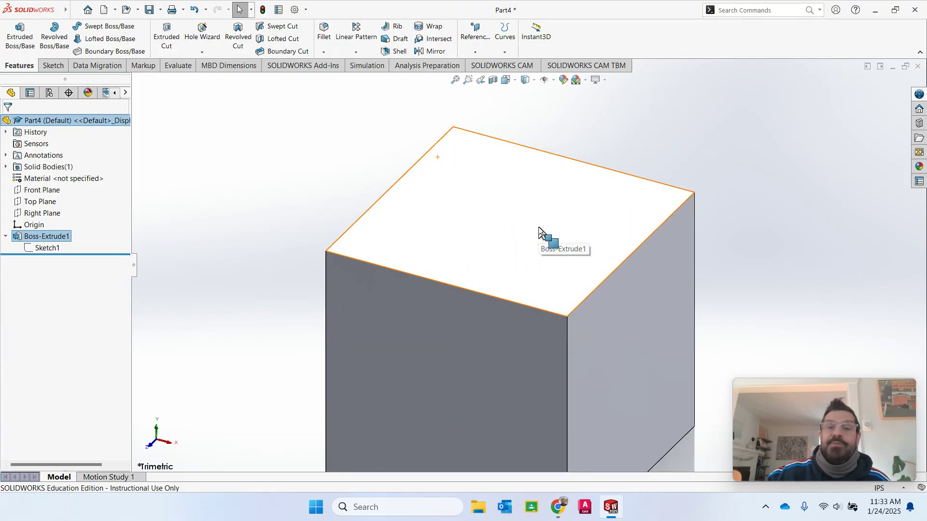
left_click(455, 80)
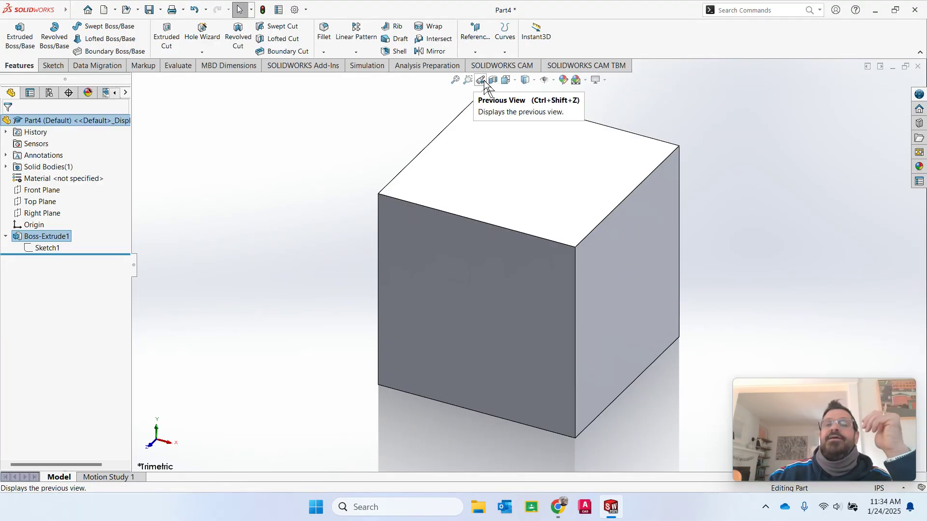
- Zoom in and out, then step back through Previous View twice and Zoom to Fit
scroll(513, 282, "up", 5)
scroll(519, 271, "down", 5)
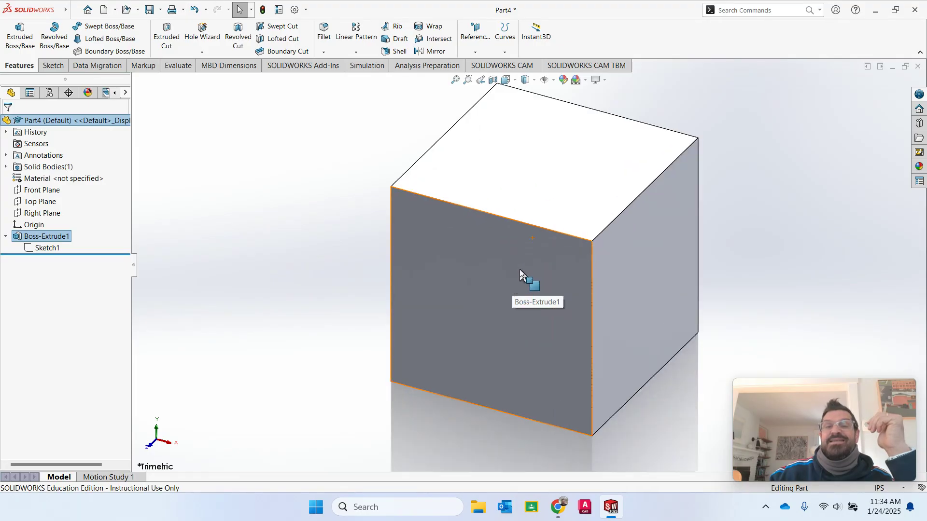
scroll(492, 174, "down", 4)
left_click(480, 81)
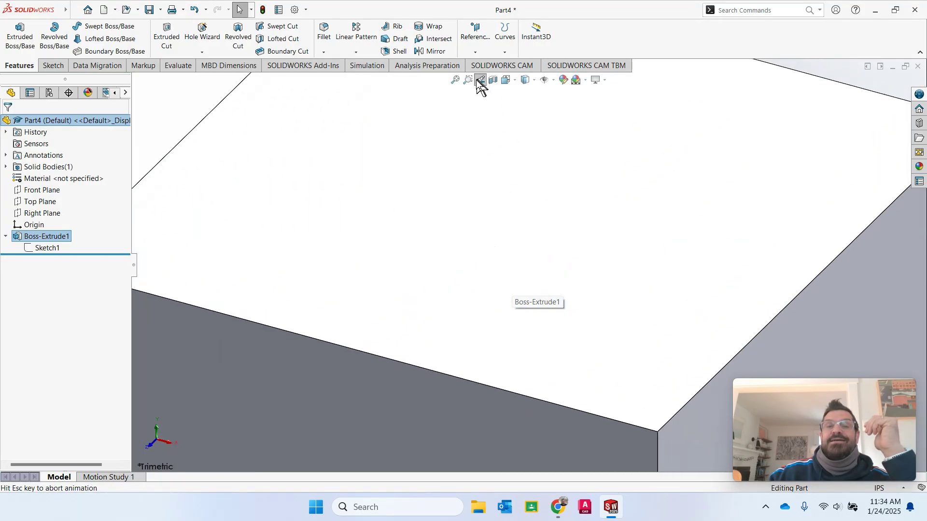
left_click(480, 81)
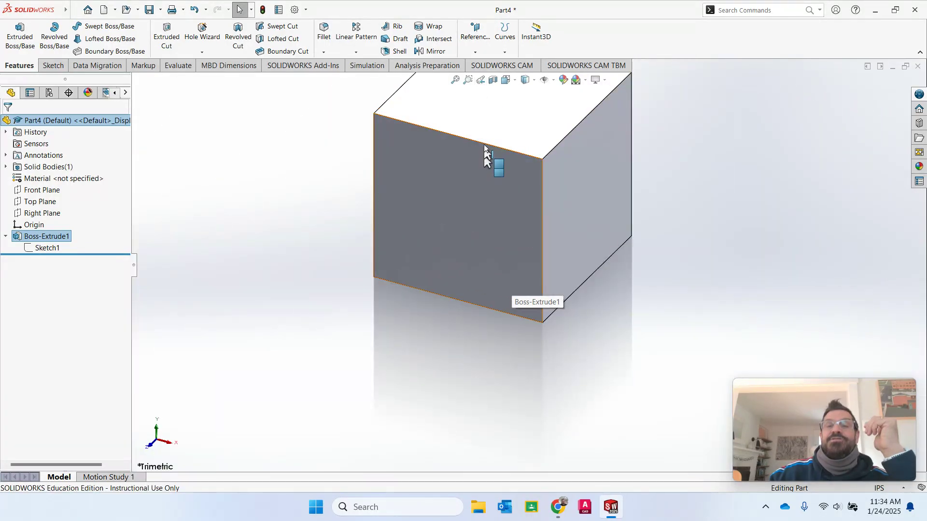
left_click(455, 81)
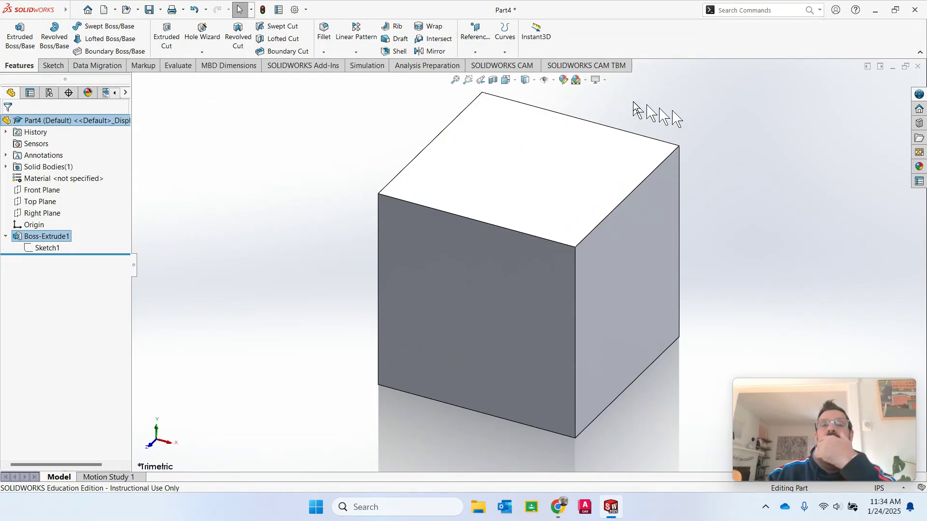
left_click(535, 81)
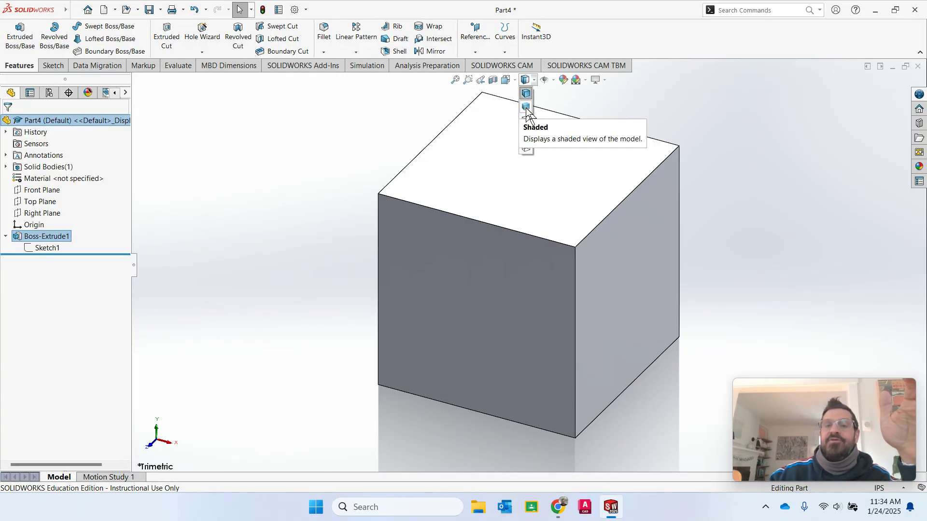
left_click(526, 108)
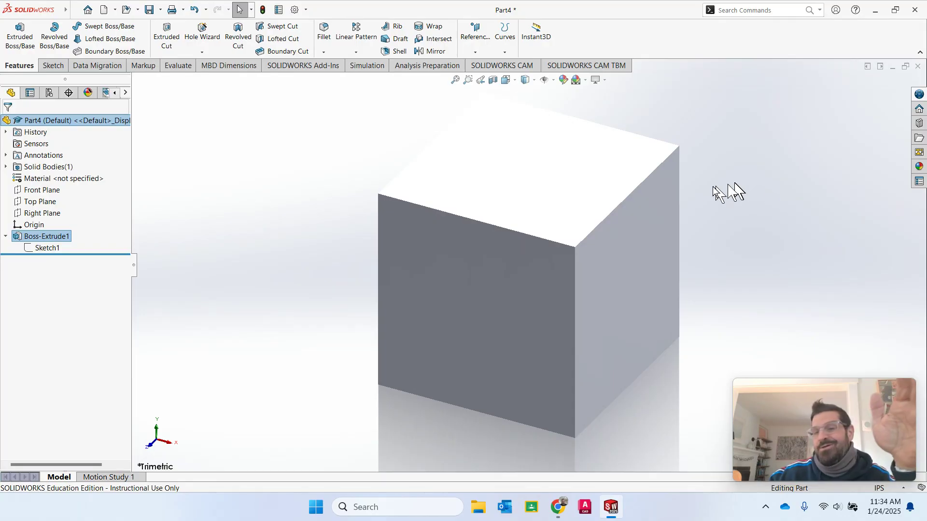
left_click(534, 83)
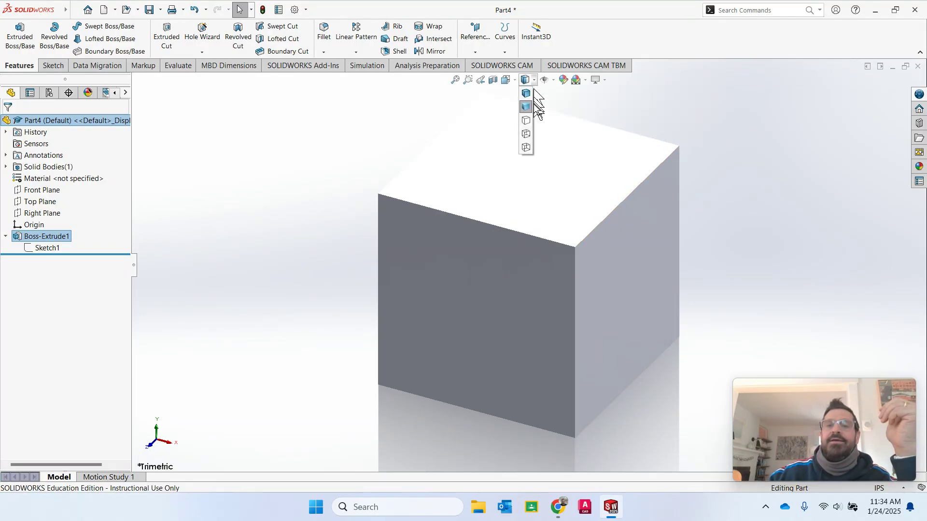
left_click(526, 123)
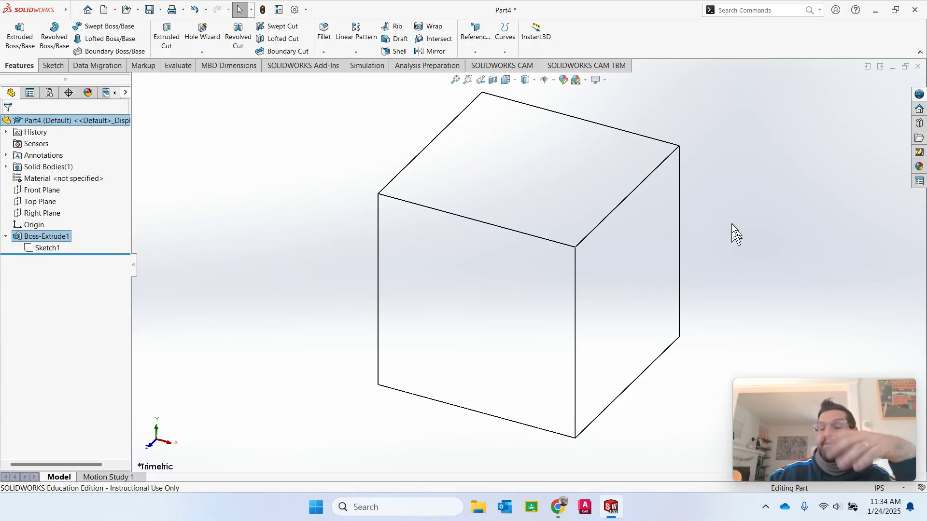
left_click(534, 80)
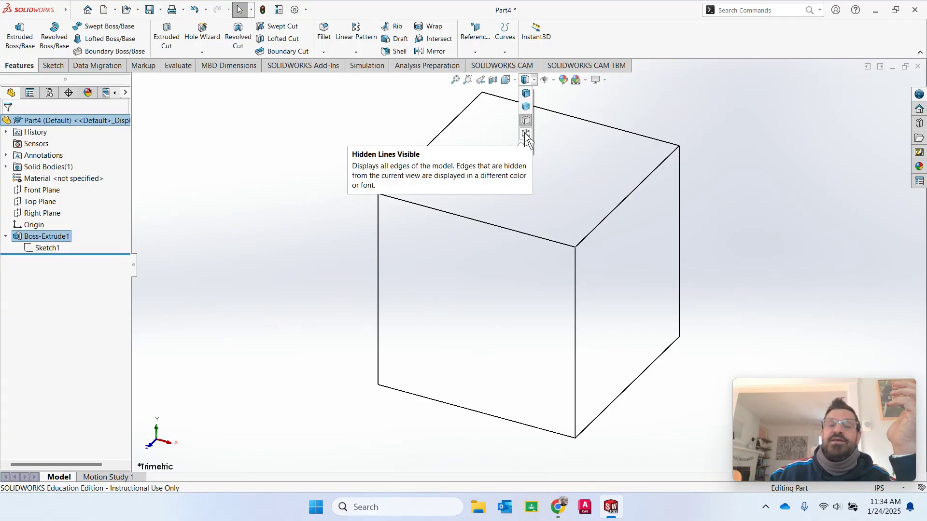
left_click(525, 132)
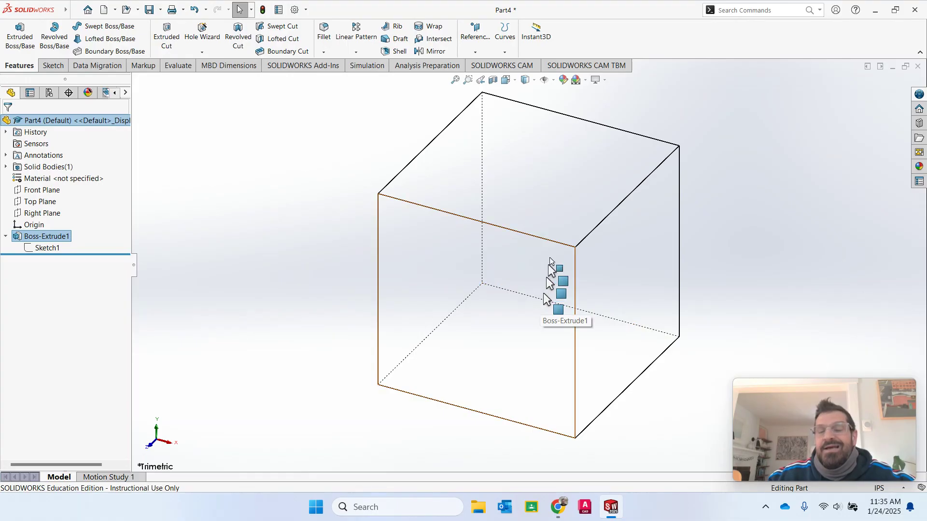
left_click(533, 79)
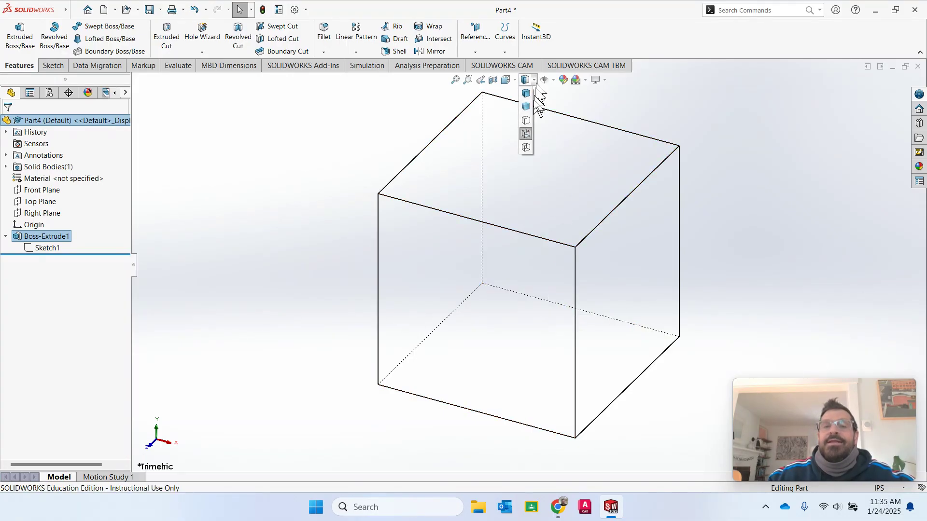
left_click(526, 148)
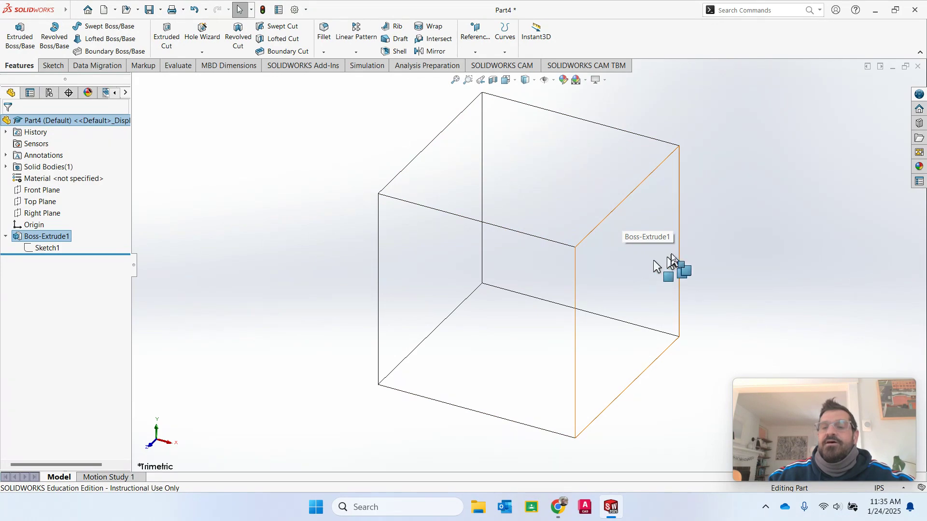
left_click(535, 81)
left_click(527, 95)
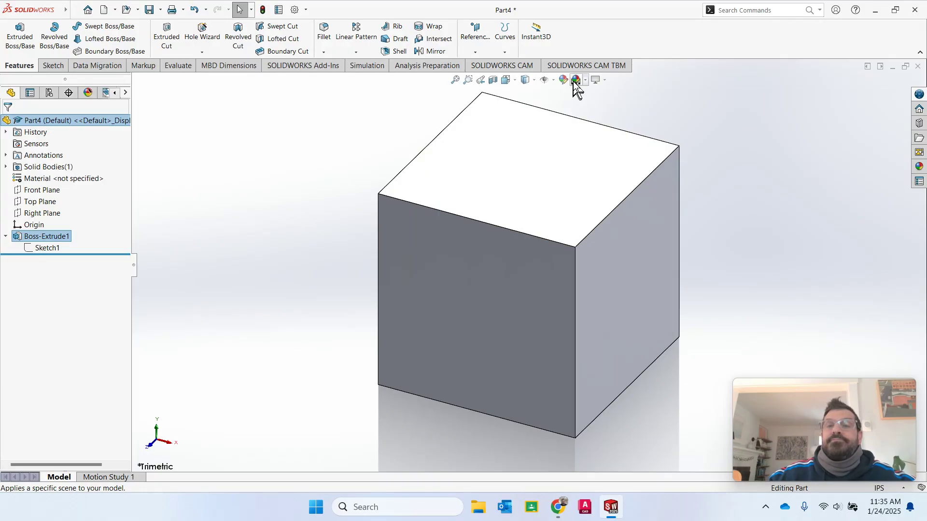
- Try the Shadows, Ambient Occlusion and Perspective view effects on the cube
left_click(599, 81)
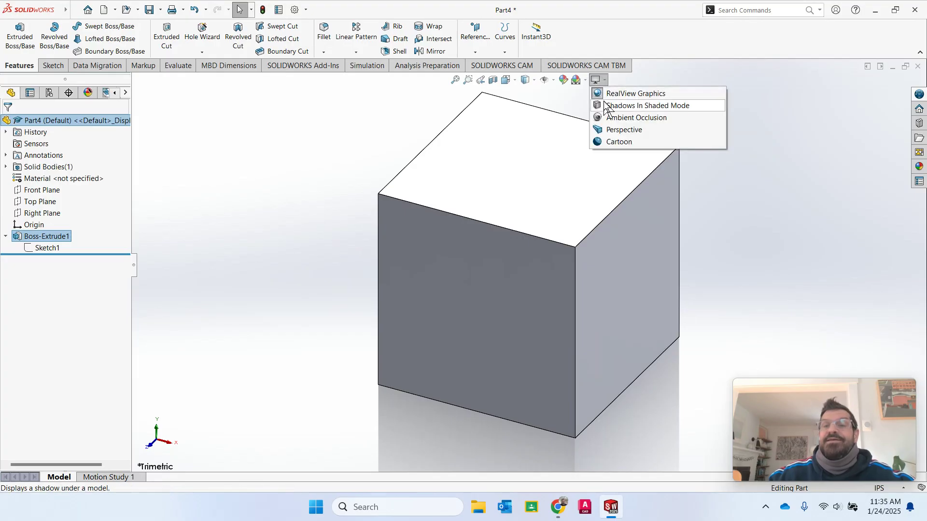
left_click(605, 105)
left_click(604, 81)
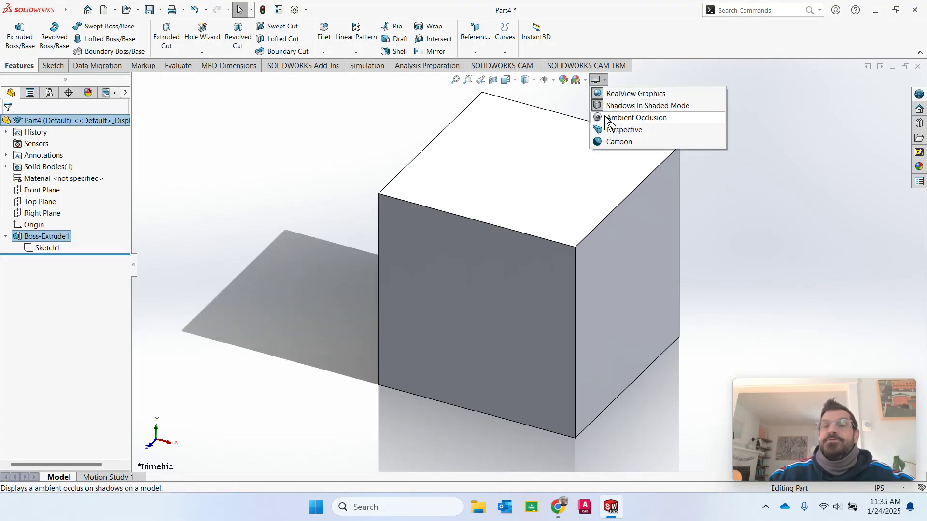
left_click(606, 118)
left_click(604, 78)
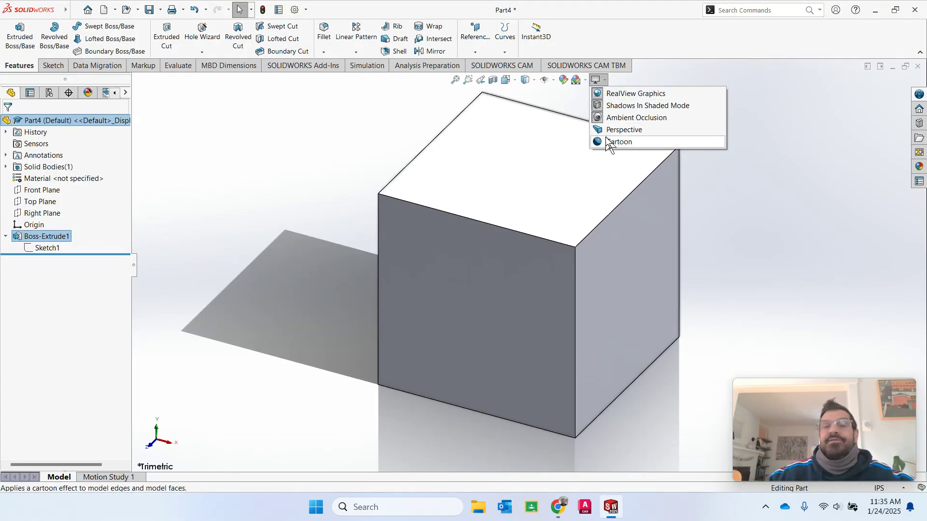
left_click(610, 129)
- Toggle RealView Graphics off, try Cartoon shading, then switch RealView on and off again
left_click(606, 80)
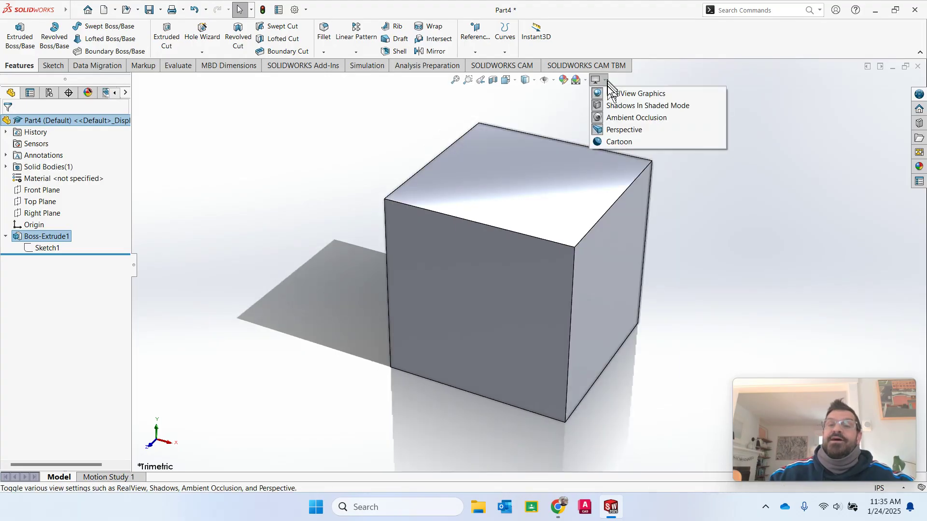
left_click(610, 94)
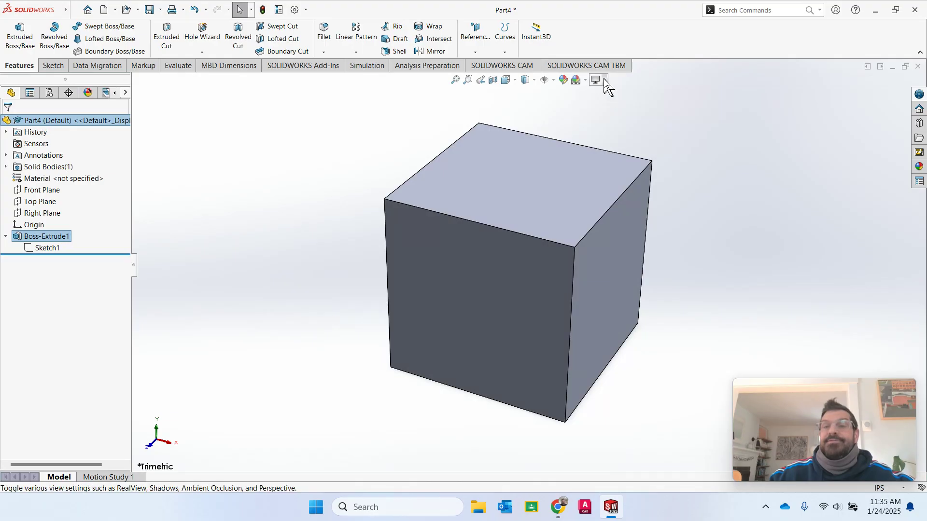
left_click(603, 79)
left_click(609, 142)
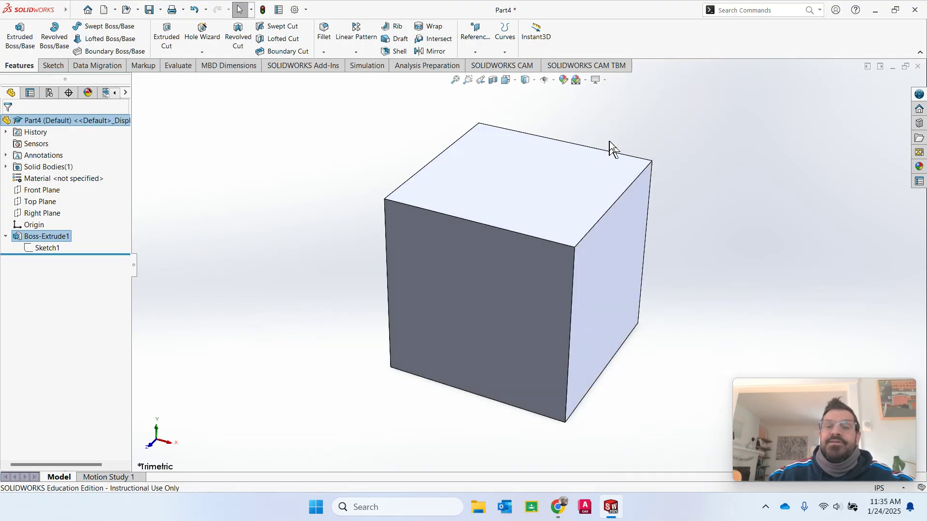
left_click(607, 80)
left_click(607, 95)
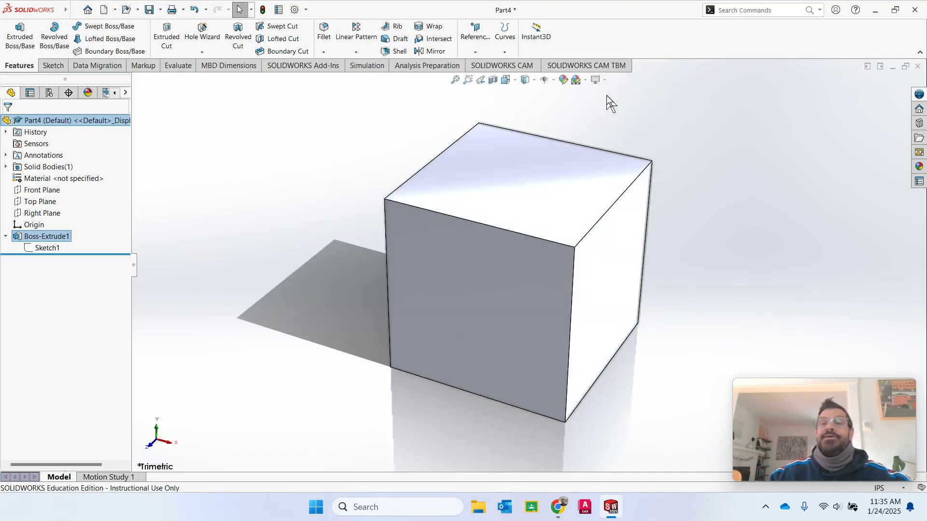
left_click(605, 79)
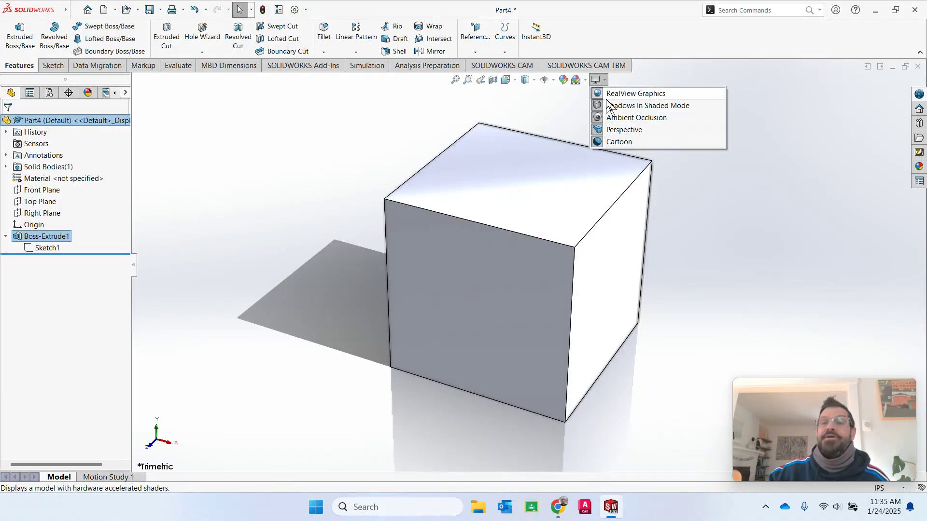
left_click(609, 96)
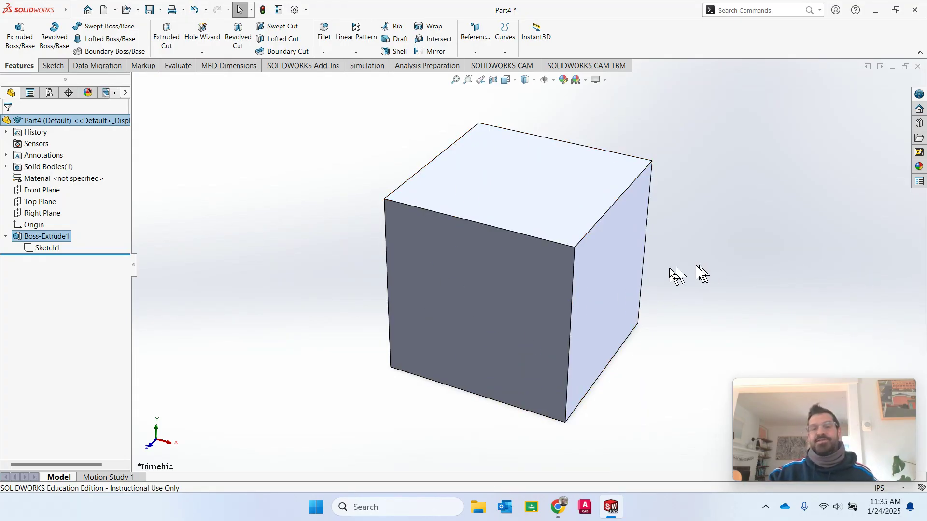
- Turn off Perspective, apply Cartoon, then enable RealView Graphics for a floor reflection
left_click(607, 80)
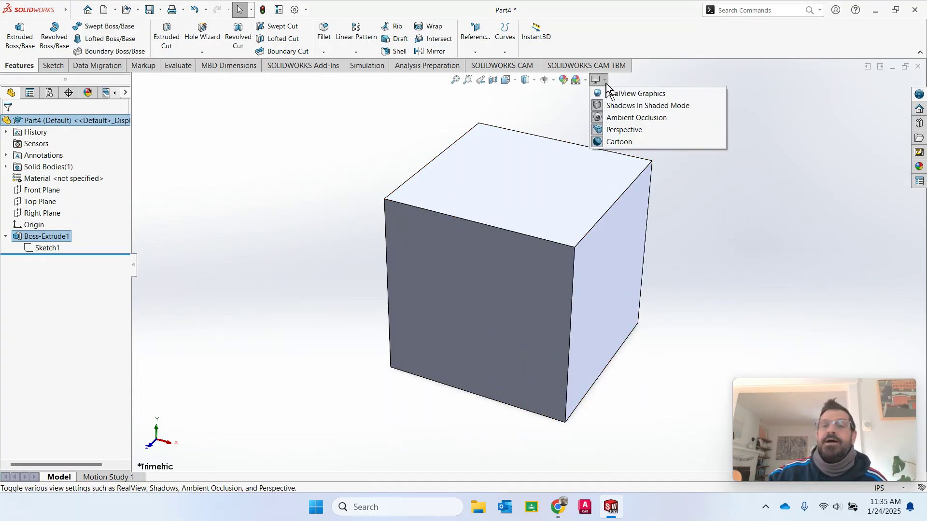
left_click(601, 103)
left_click(605, 80)
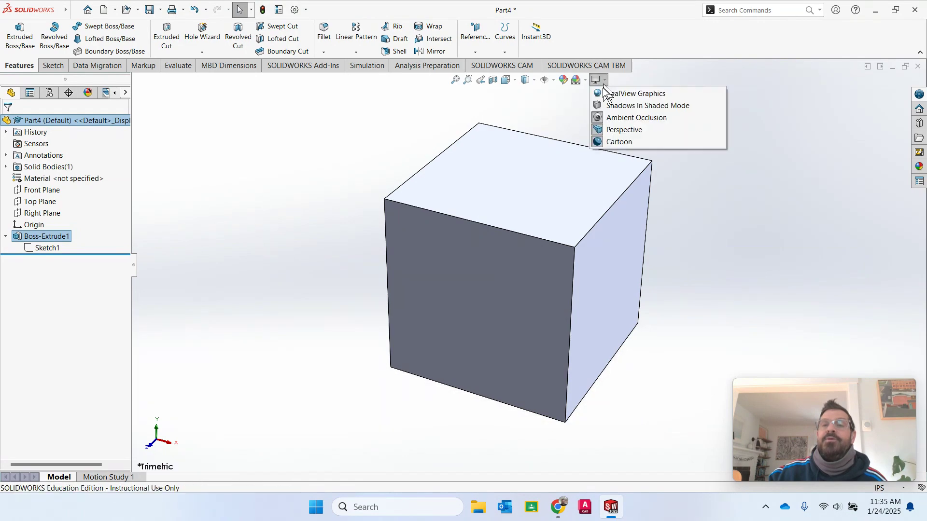
left_click(600, 118)
left_click(605, 82)
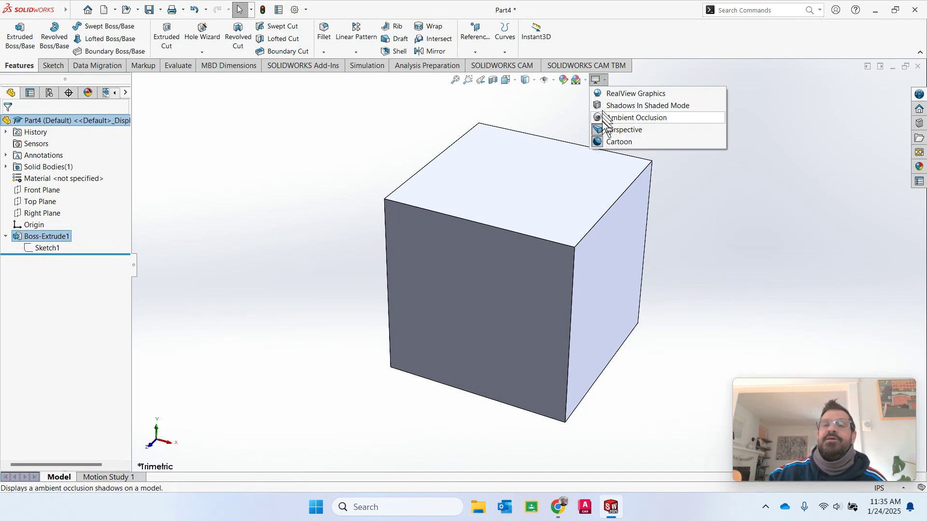
left_click(609, 129)
left_click(604, 81)
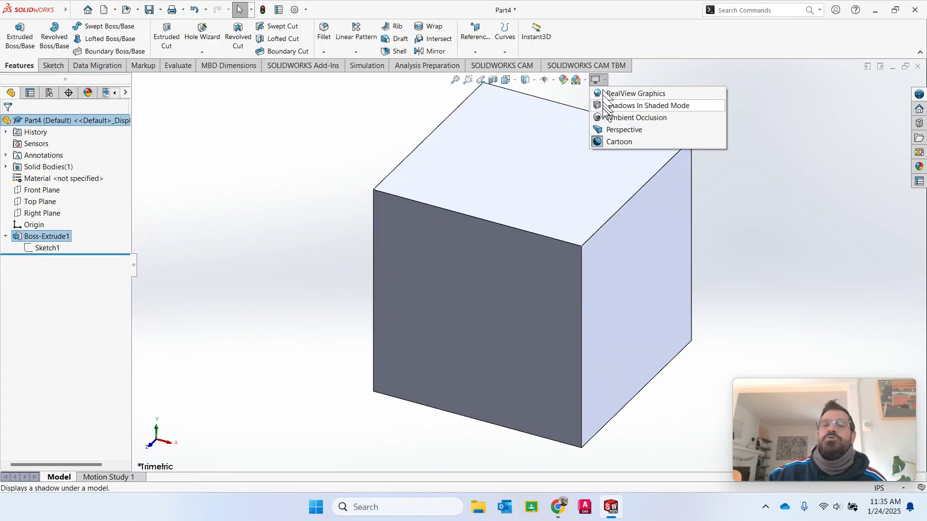
left_click(601, 142)
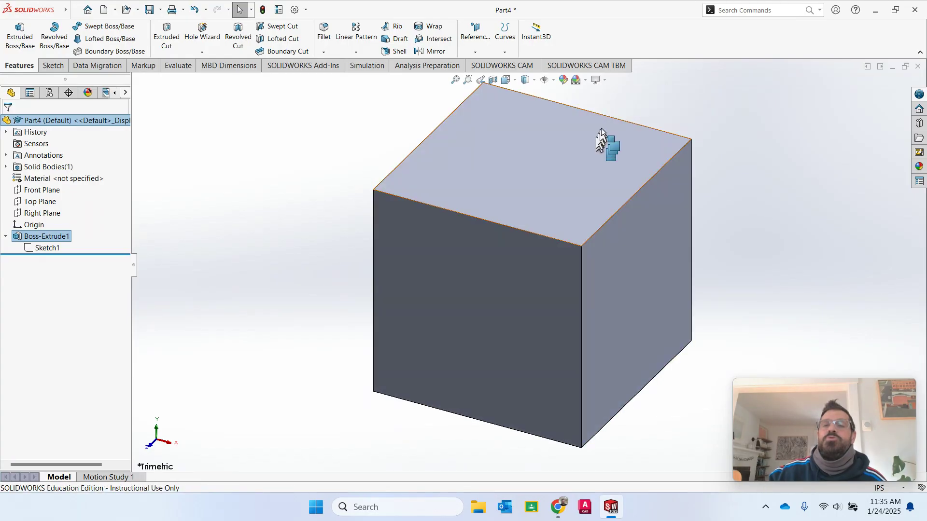
left_click(605, 79)
left_click(607, 93)
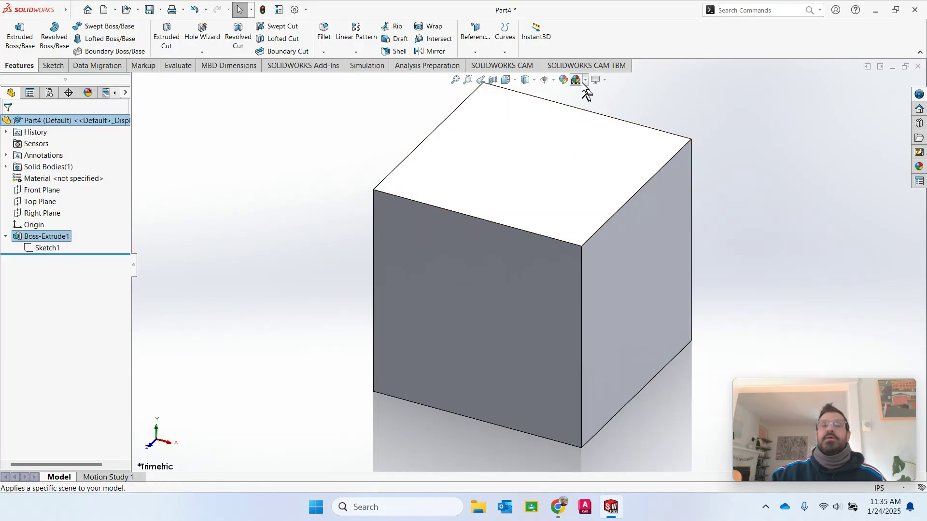
left_click(554, 80)
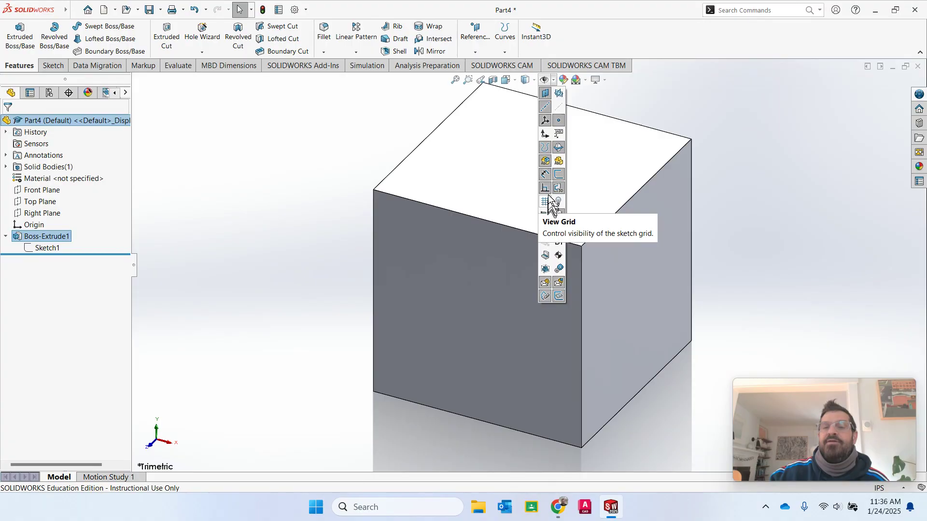
left_click(546, 175)
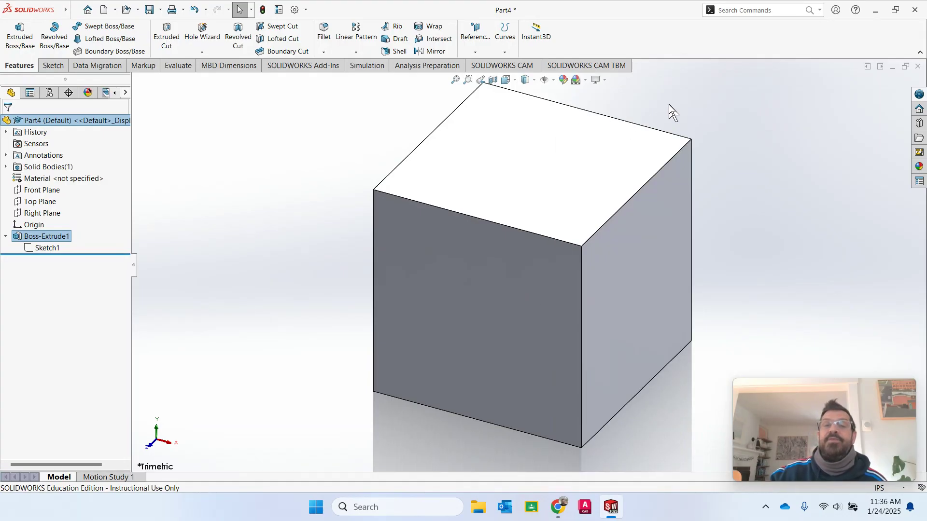
- View the cube from the Right side, then from the Top
left_click(516, 81)
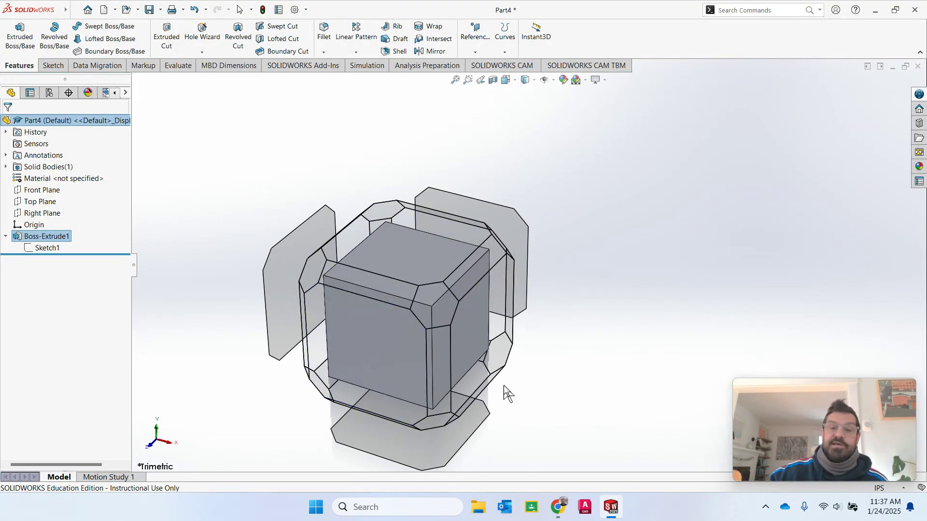
left_click(476, 325)
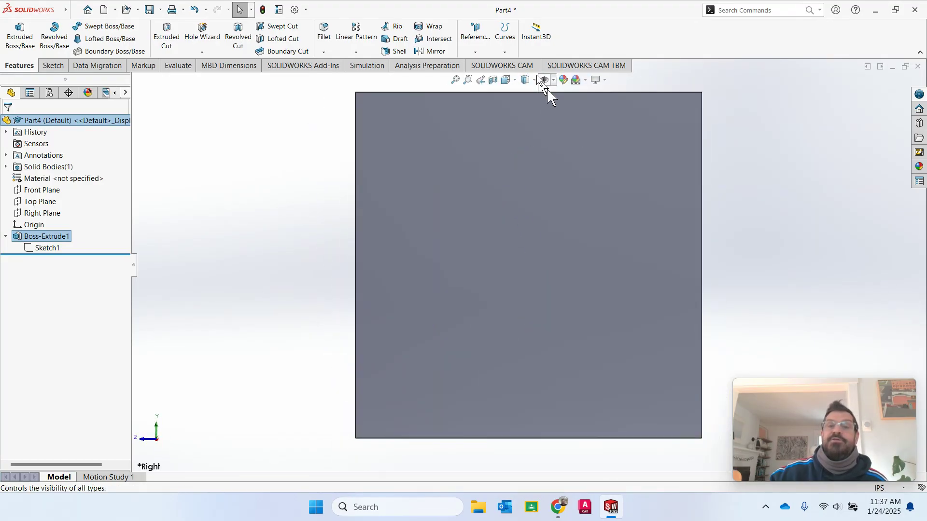
left_click(515, 82)
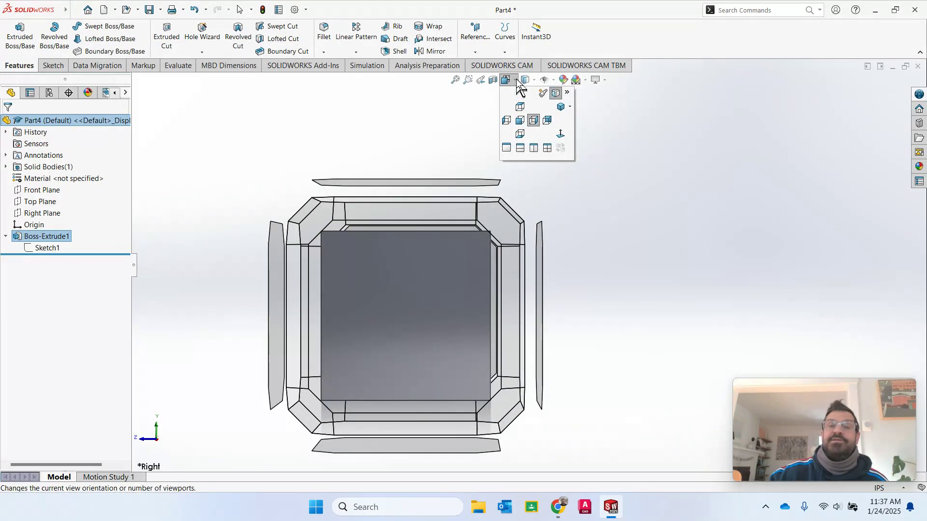
left_click(520, 107)
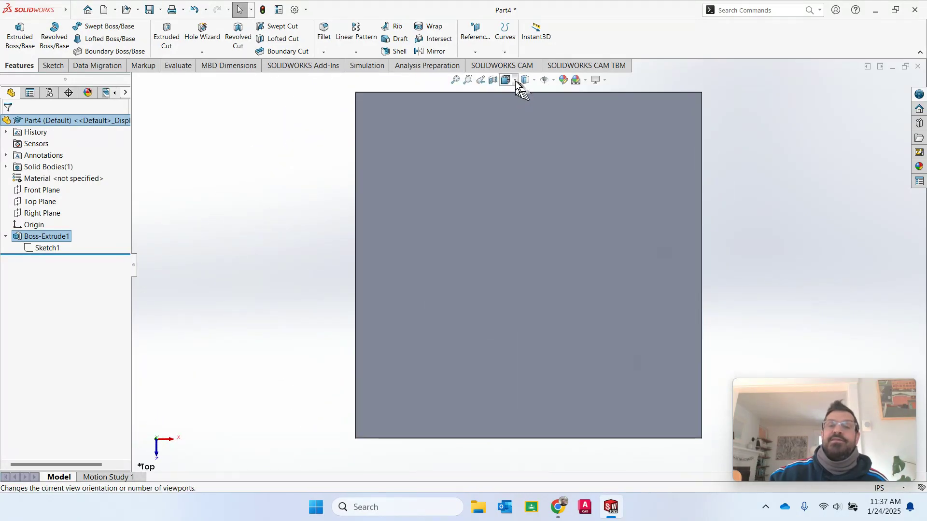
- Return the cube to the Isometric view
left_click(515, 81)
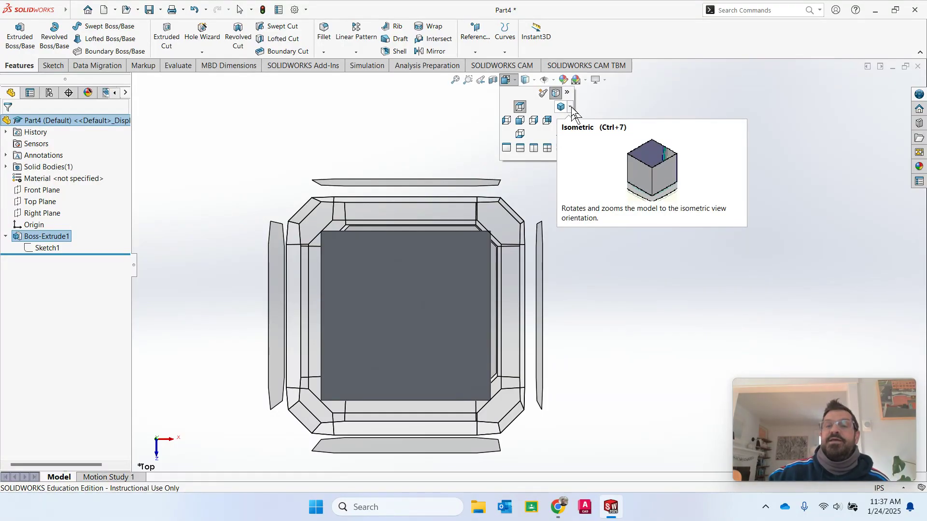
left_click(571, 107)
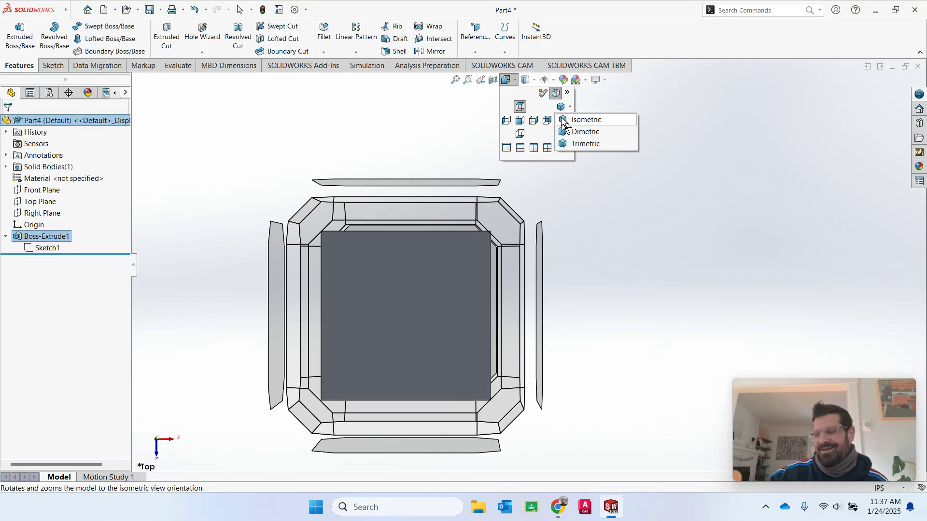
left_click(565, 124)
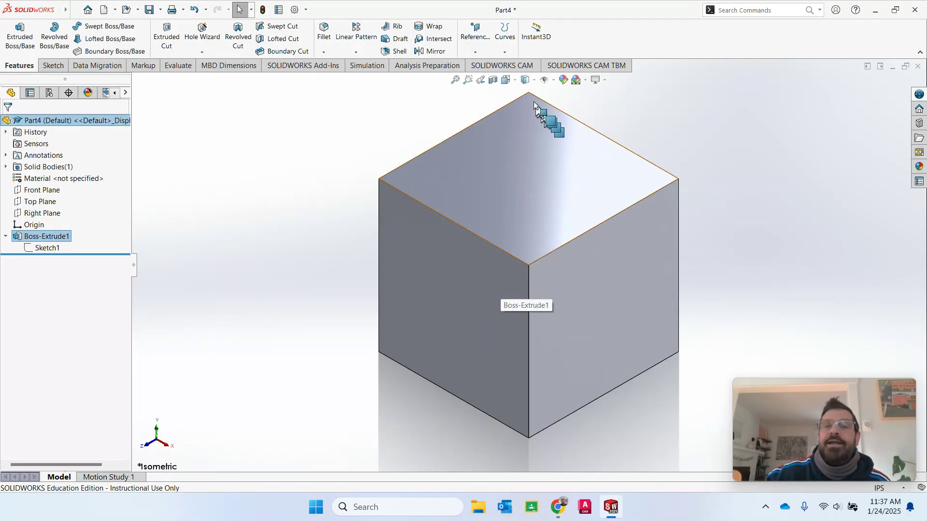
left_click(534, 80)
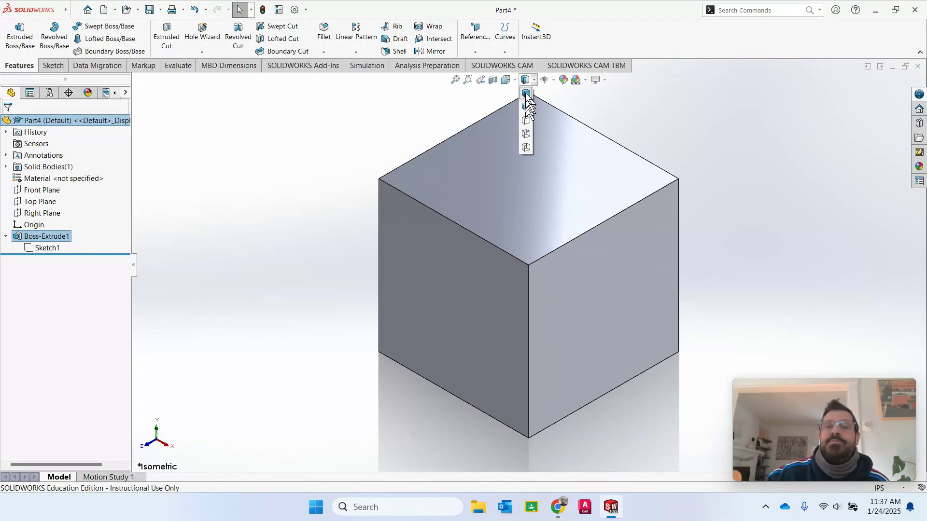
left_click(506, 80)
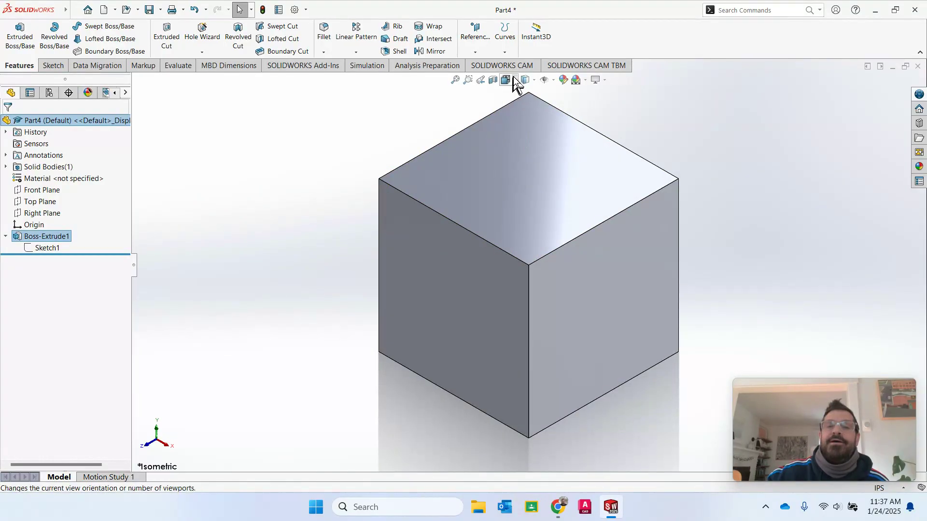
left_click(513, 78)
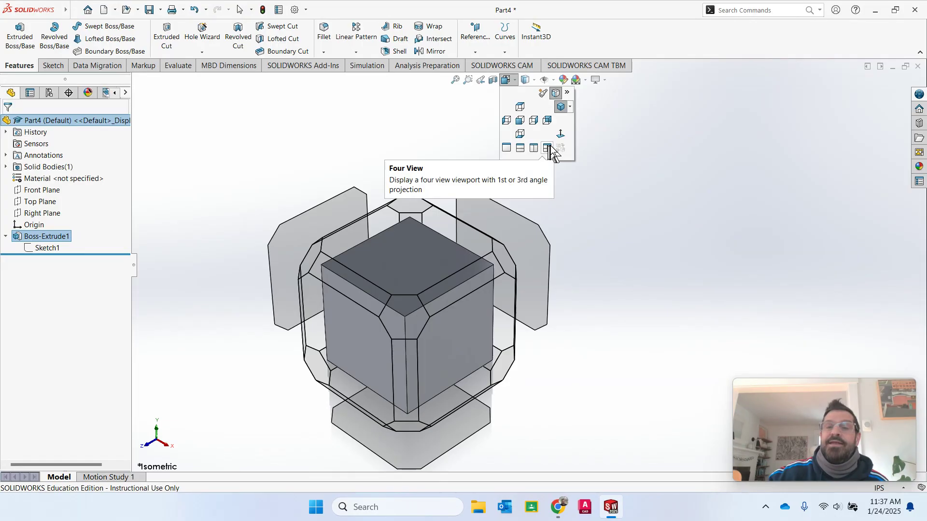
left_click(560, 107)
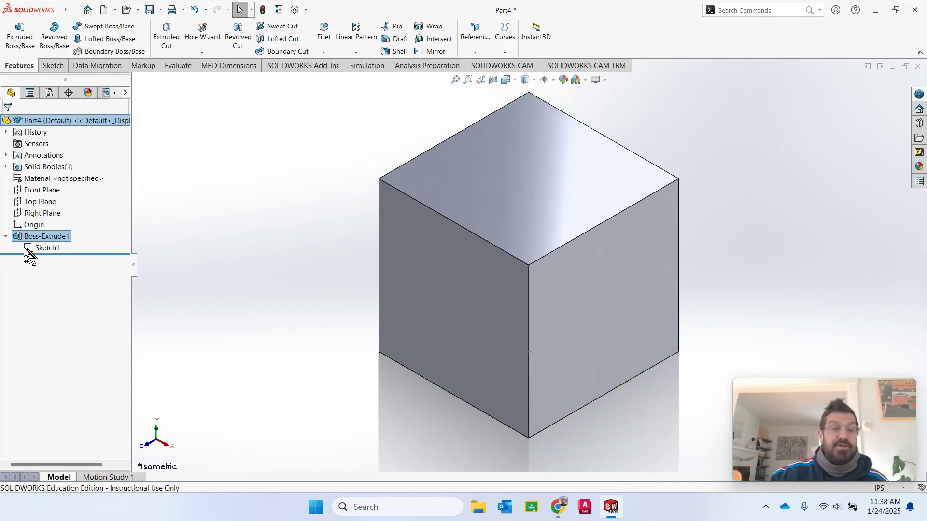
- Collapse Boss-Extrude1 in the feature tree so Sketch1 is hidden
left_click(6, 237)
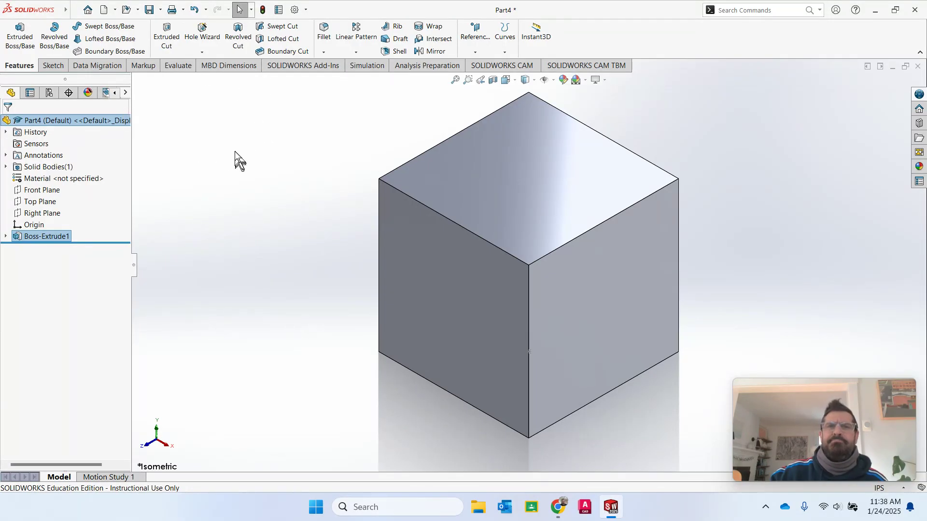
- Save the part with Save As as 'Basic House', keeping the SOLIDWORKS Part file type
left_click(161, 10)
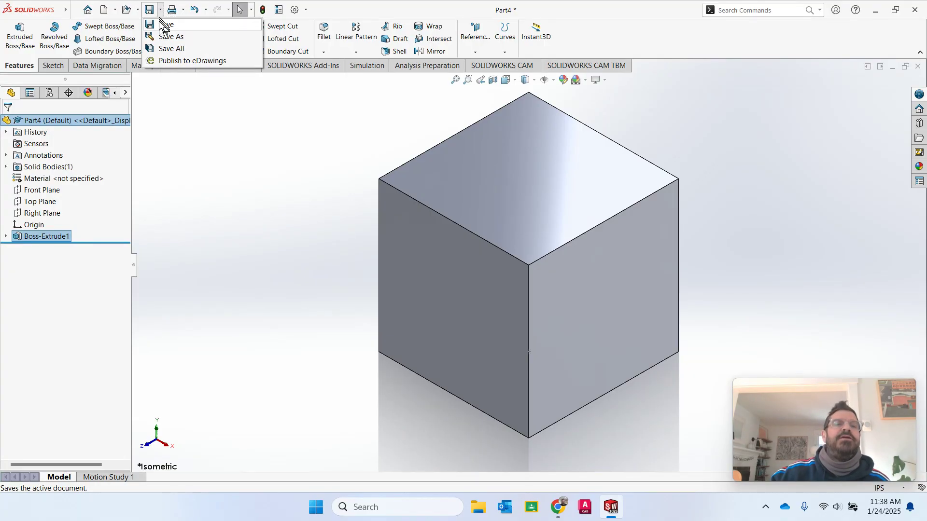
left_click(164, 37)
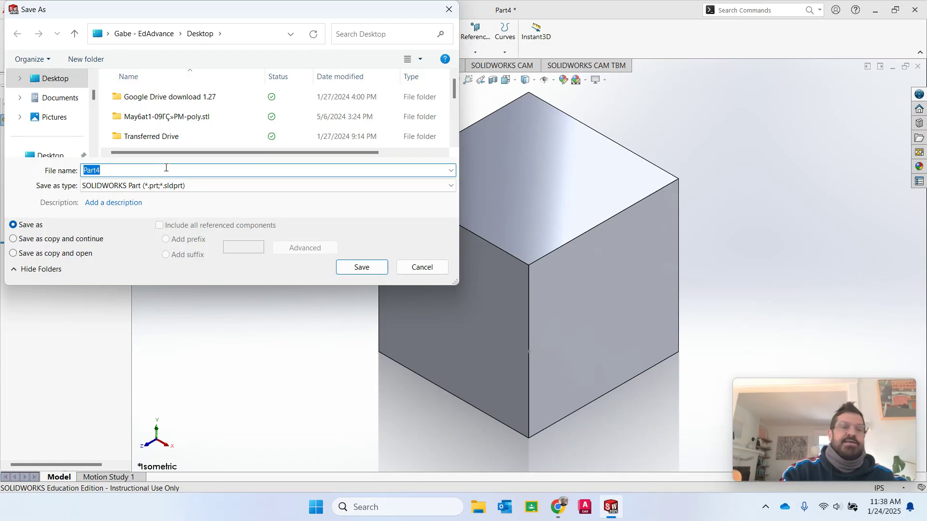
type("Basic House")
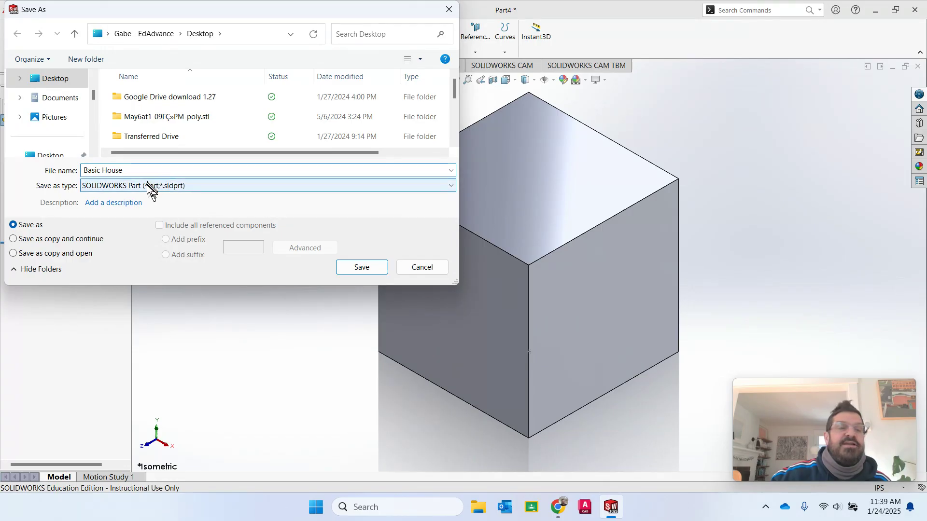
left_click(450, 186)
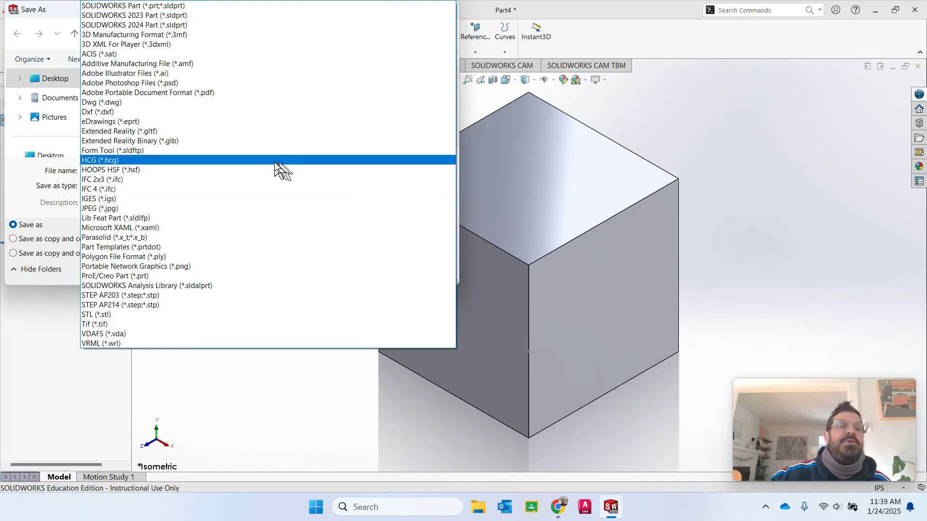
left_click(195, 5)
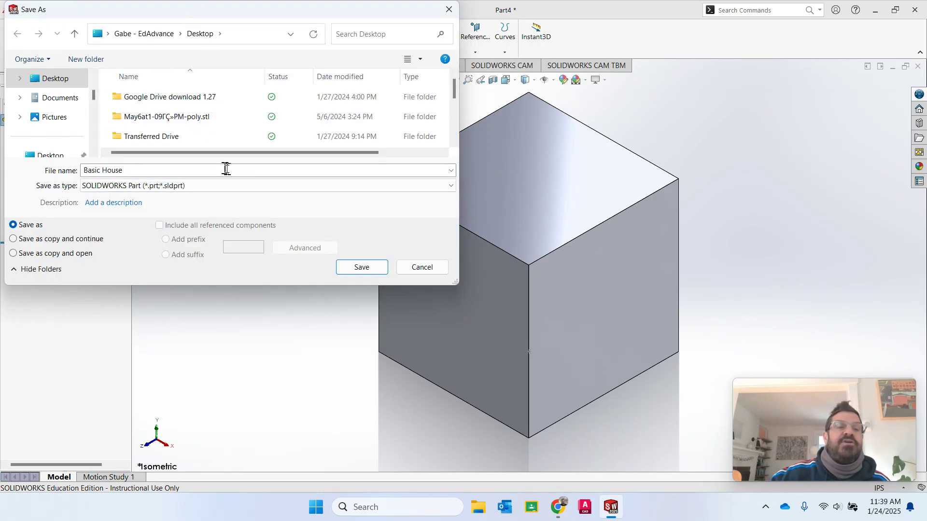
left_click(410, 186)
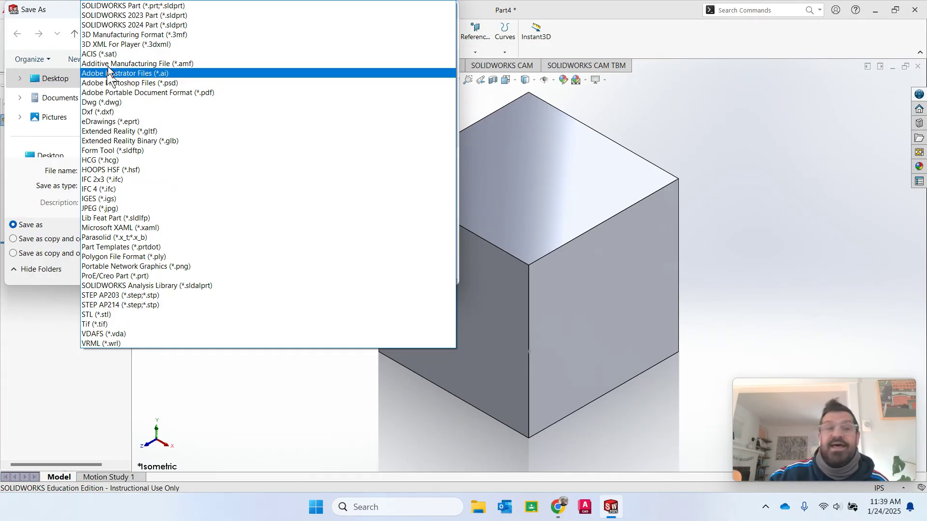
left_click(106, 6)
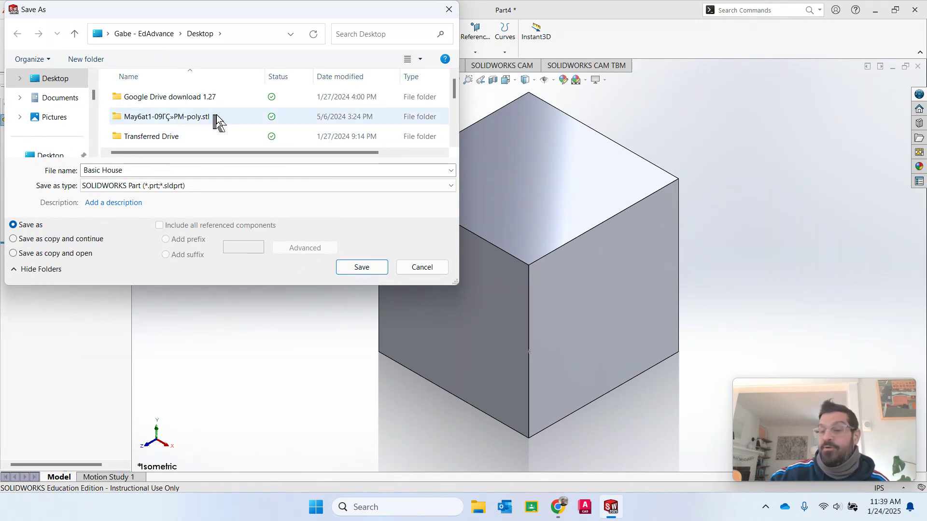
left_click(378, 266)
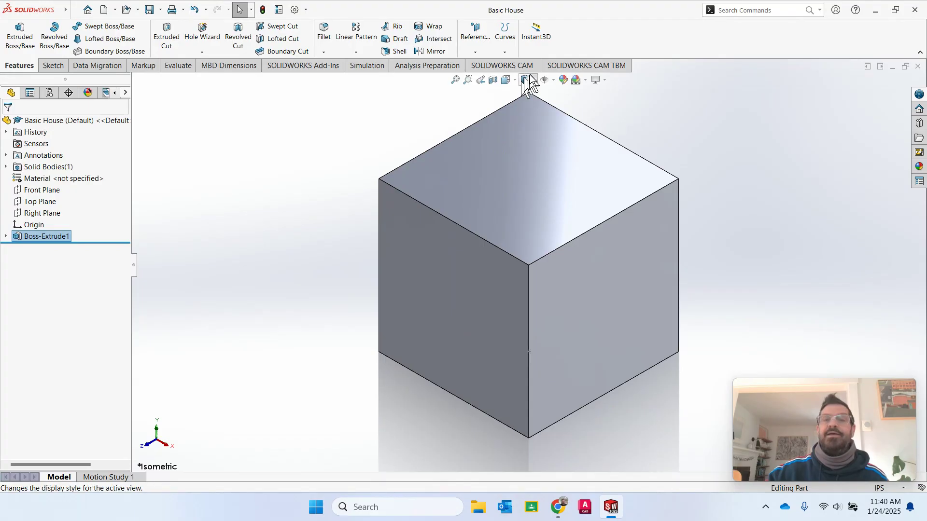
- Turn on View Planes to display the Front, Top and Right planes through the cube
left_click(553, 80)
left_click(545, 93)
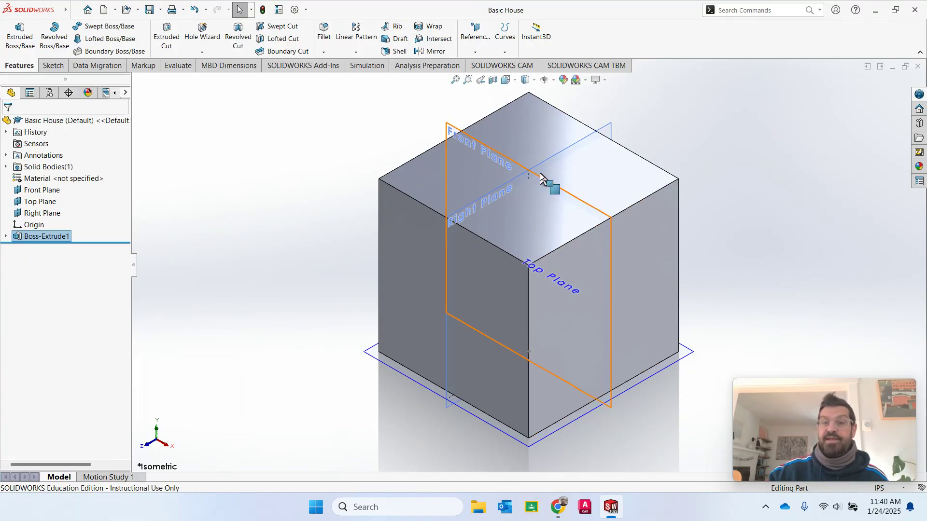
- Open a new sketch on the Front Plane and activate the Line tool
left_click(38, 192)
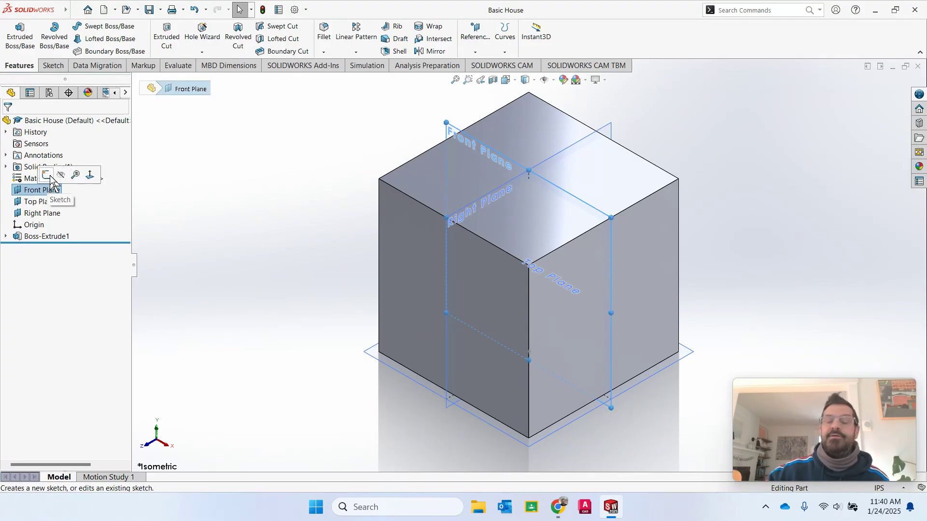
left_click(48, 177)
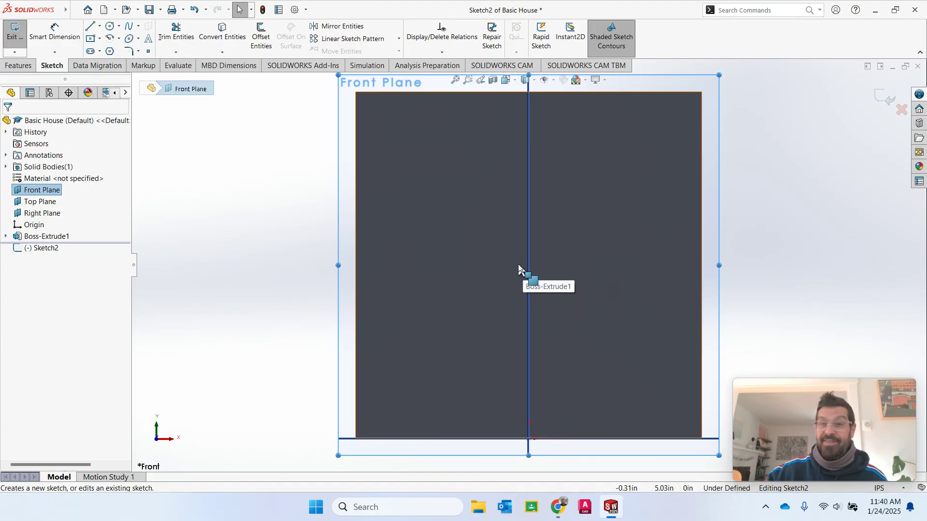
scroll(530, 255, "down", 2)
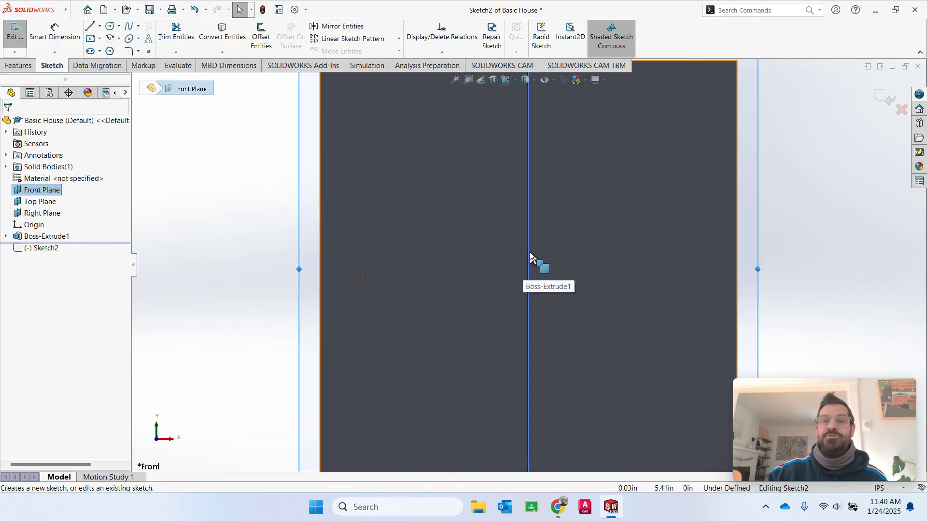
scroll(530, 255, "up", 4)
scroll(530, 254, "up", 1)
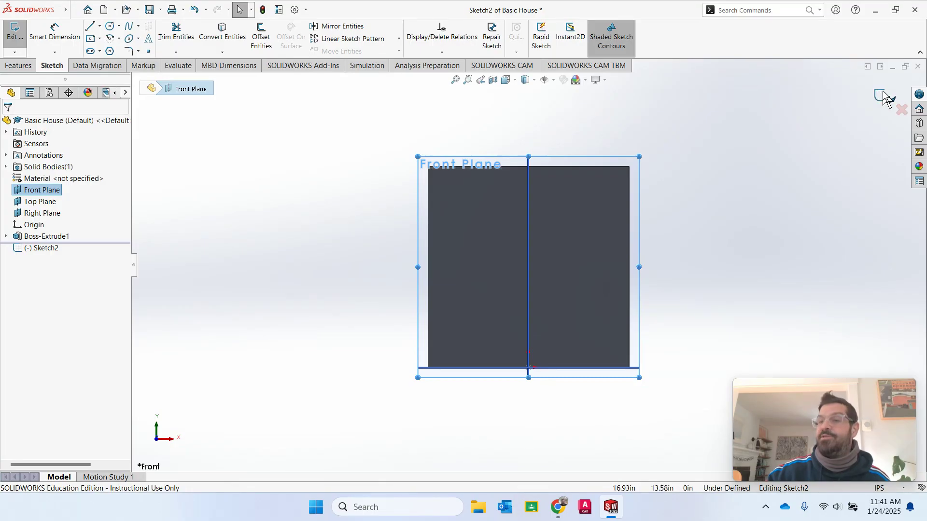
left_click(90, 26)
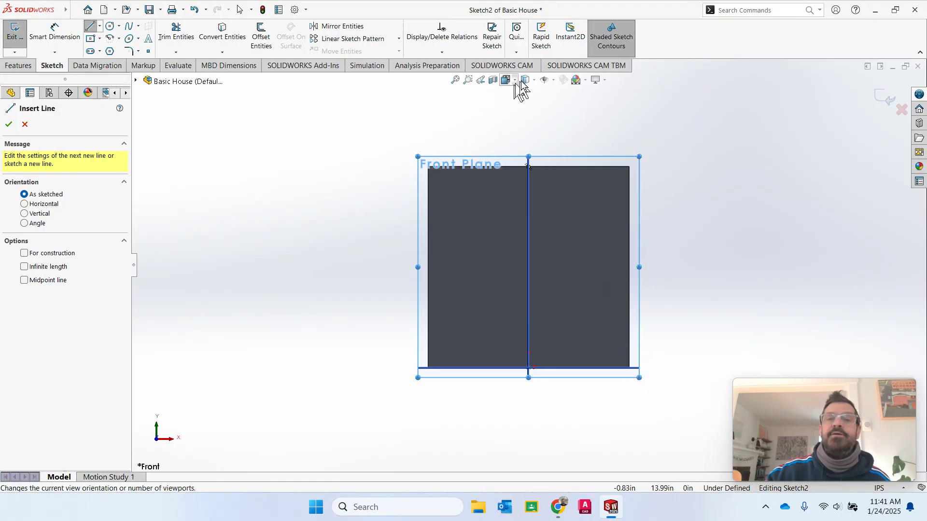
- Hide the View Planes and zoom in on the square's top-left corner
left_click(554, 81)
left_click(558, 91)
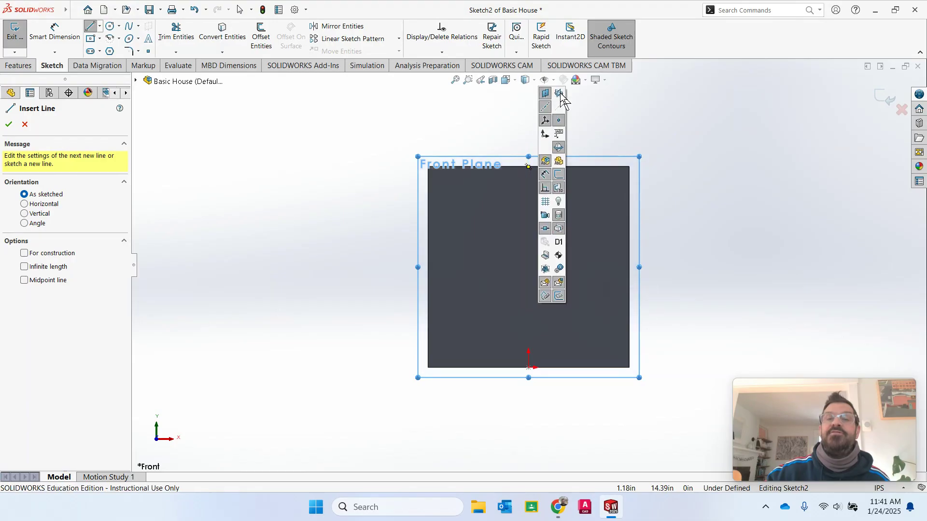
left_click(559, 93)
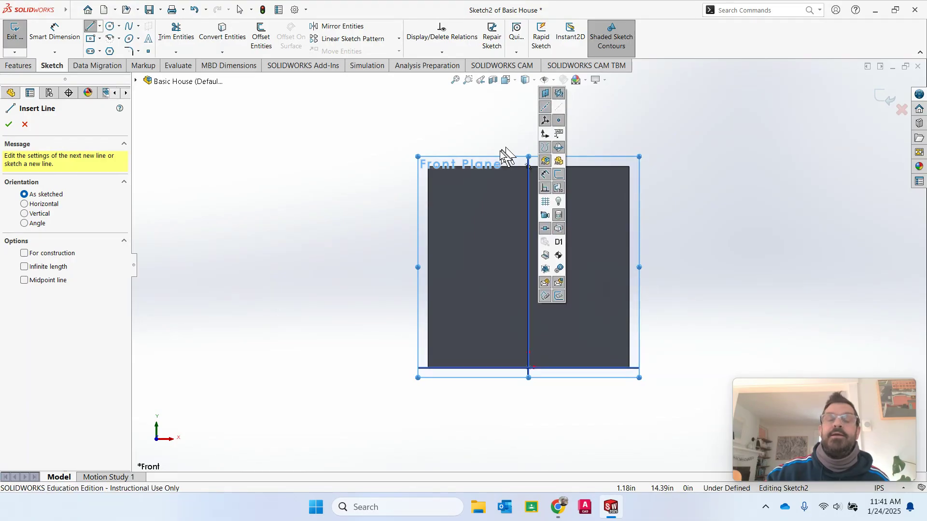
left_click(557, 94)
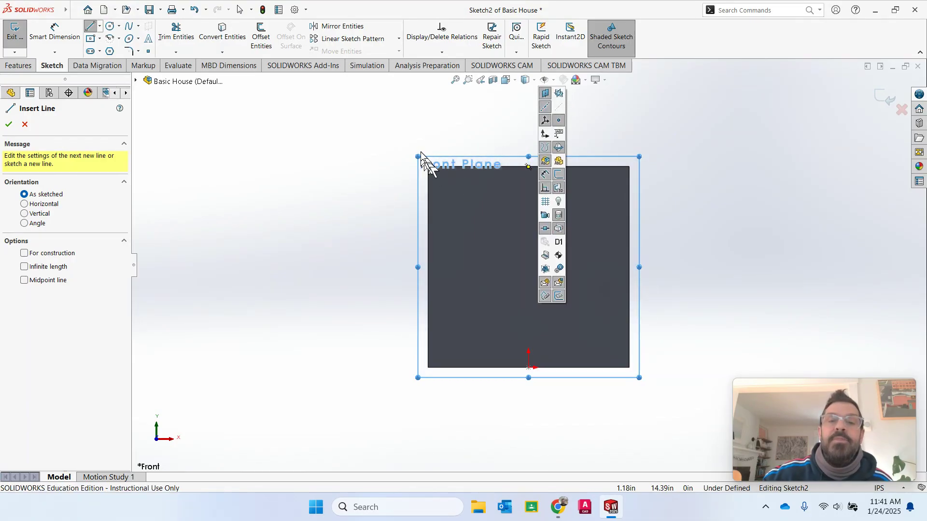
left_click(713, 157)
scroll(719, 154, "up", 2)
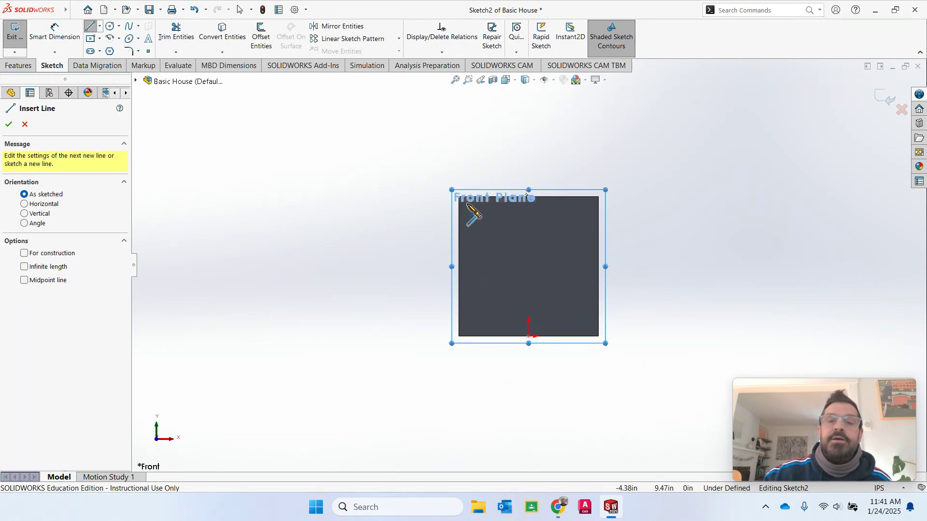
scroll(467, 202, "up", 2)
scroll(481, 213, "down", 5)
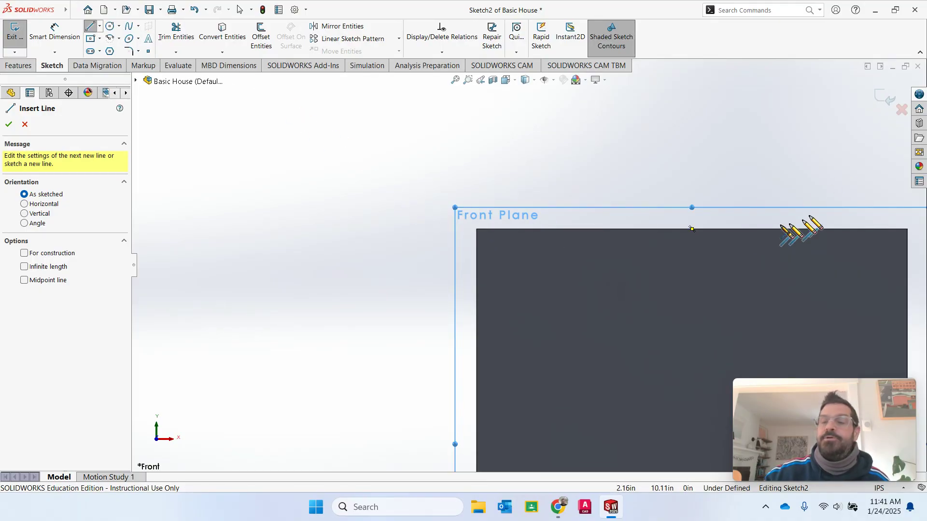
scroll(613, 333, "up", 3)
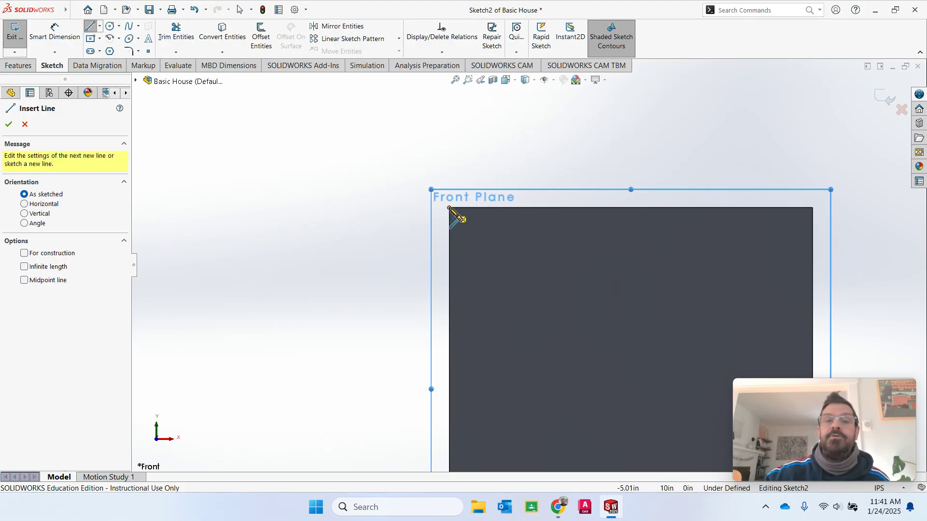
scroll(449, 209, "up", 2)
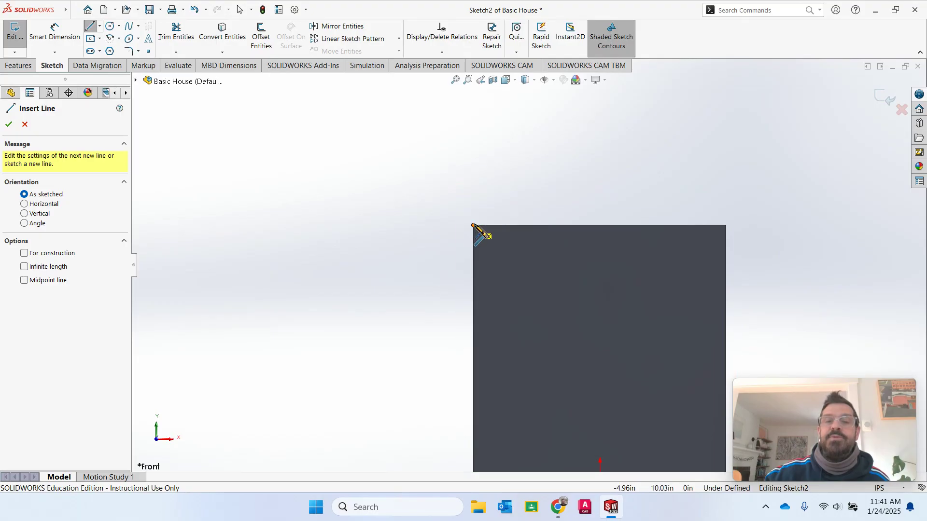
- Draw a closed roof triangle from the top corners of the square to an apex above its centre
left_click(473, 226)
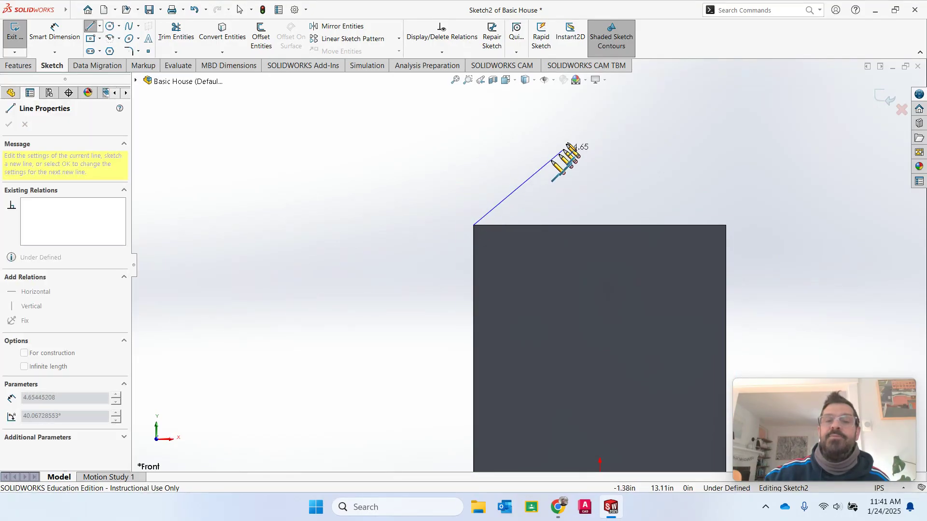
left_click(600, 97)
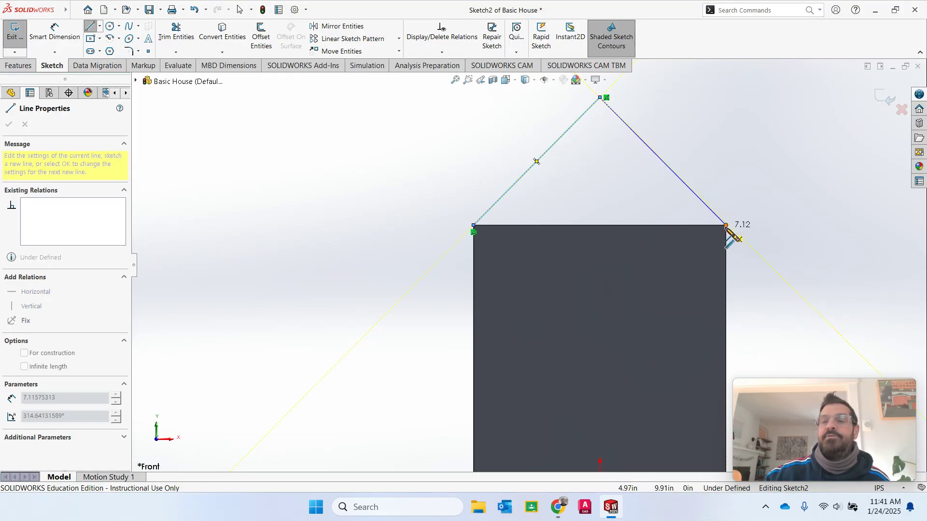
left_click(726, 225)
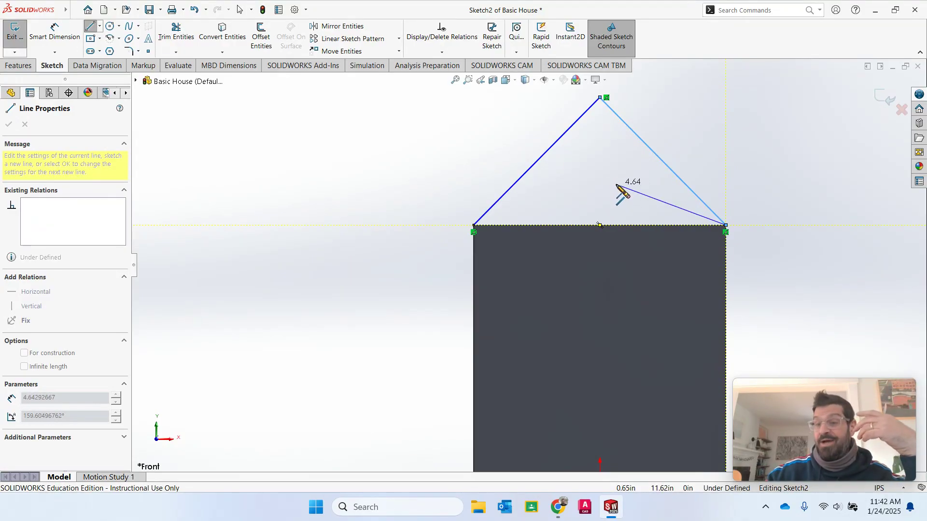
left_click(473, 225)
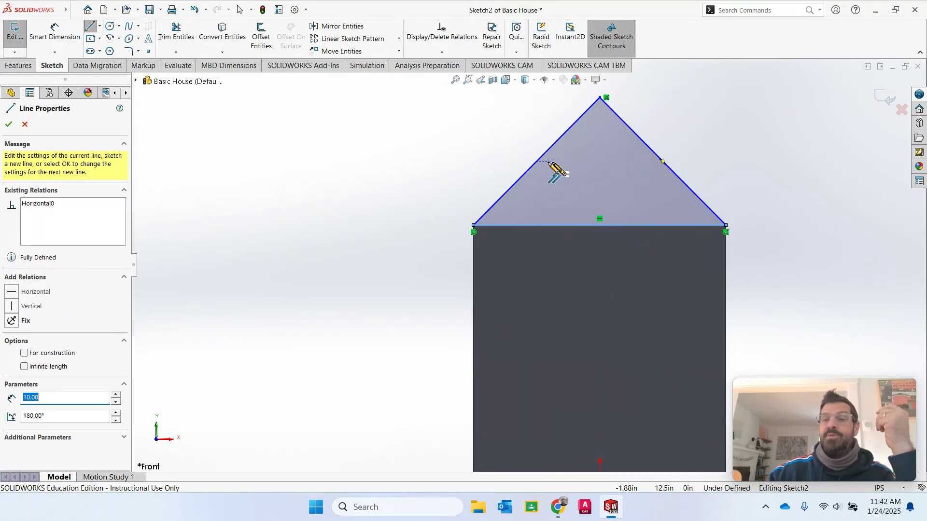
key("z")
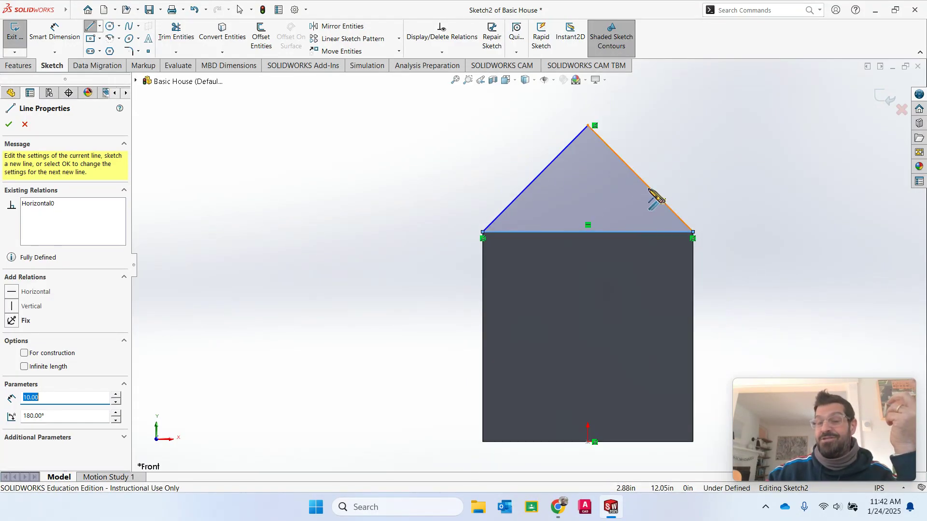
left_click(535, 180)
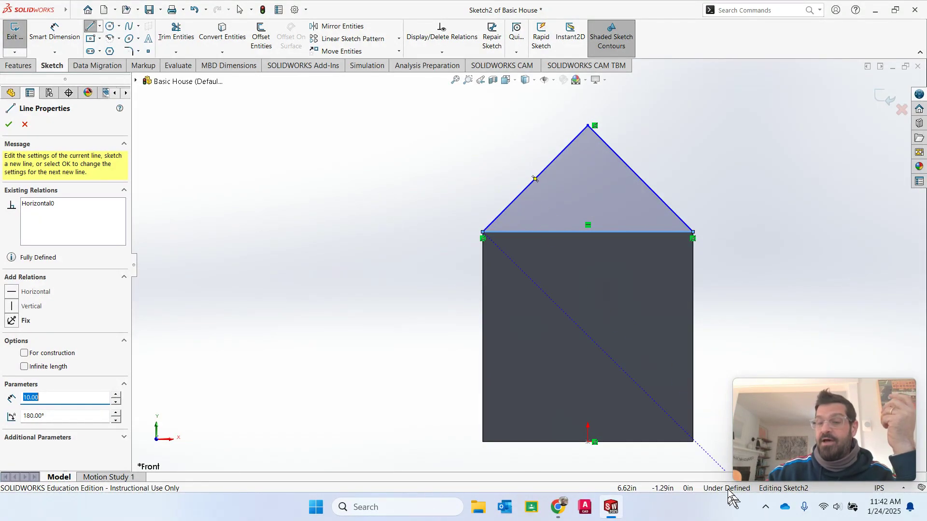
key("Escape")
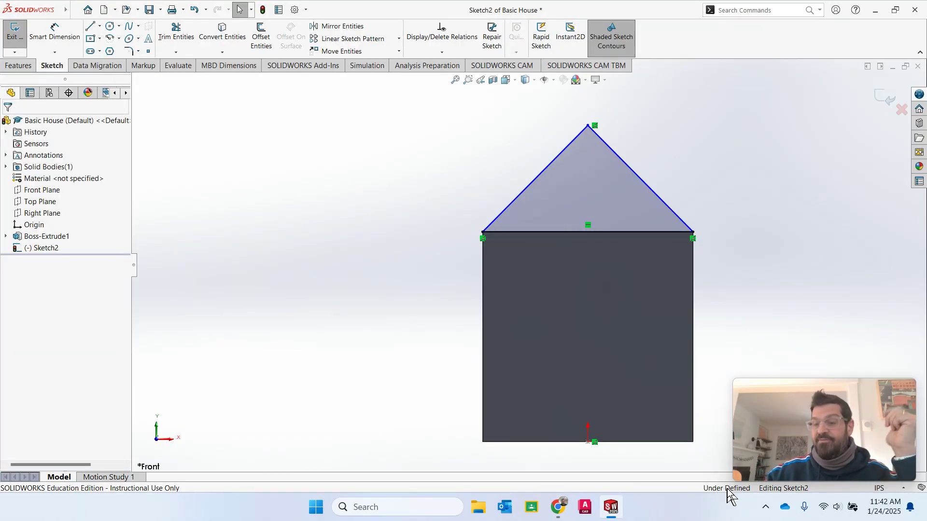
- Dimension the angle between the left roof line and the base as 45°
left_click(51, 38)
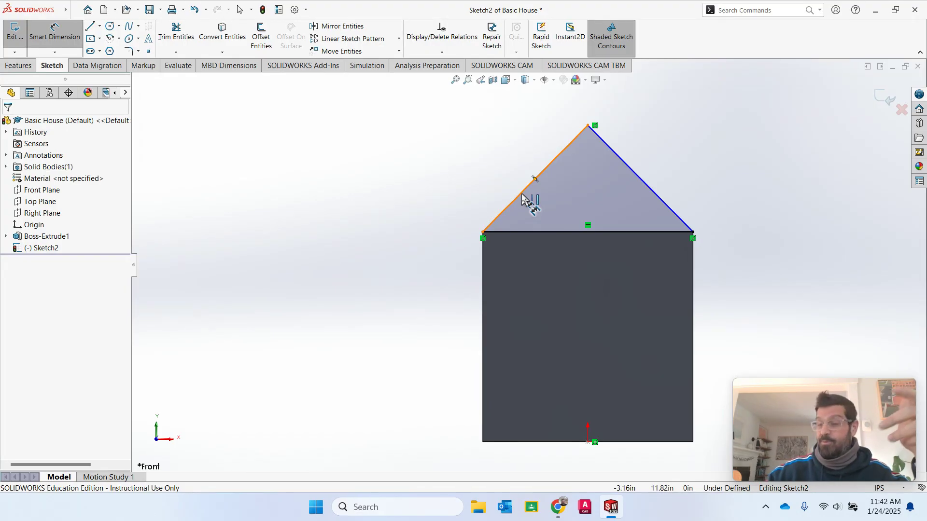
left_click(522, 197)
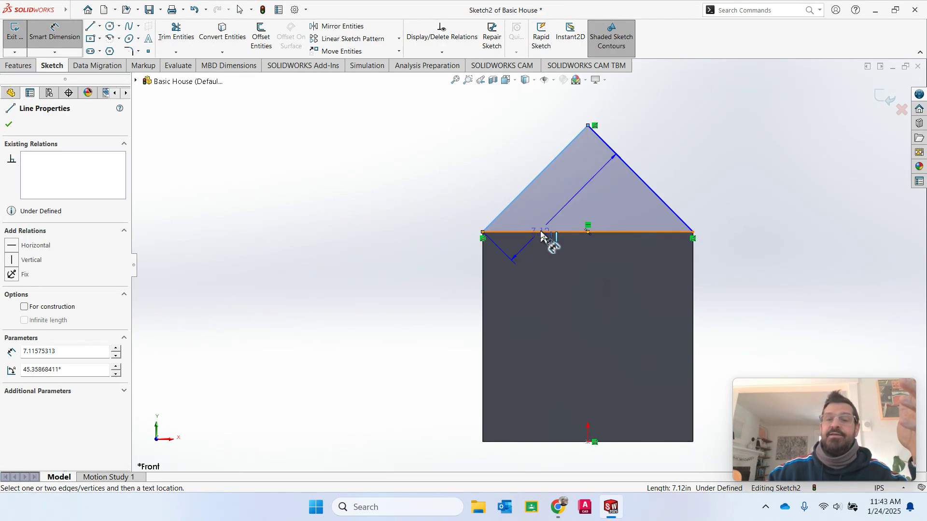
left_click(540, 233)
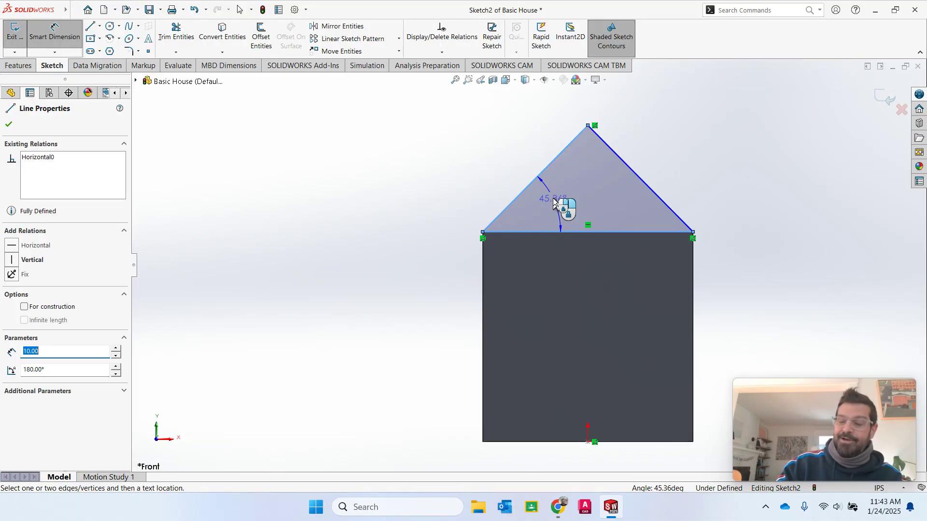
left_click(558, 205)
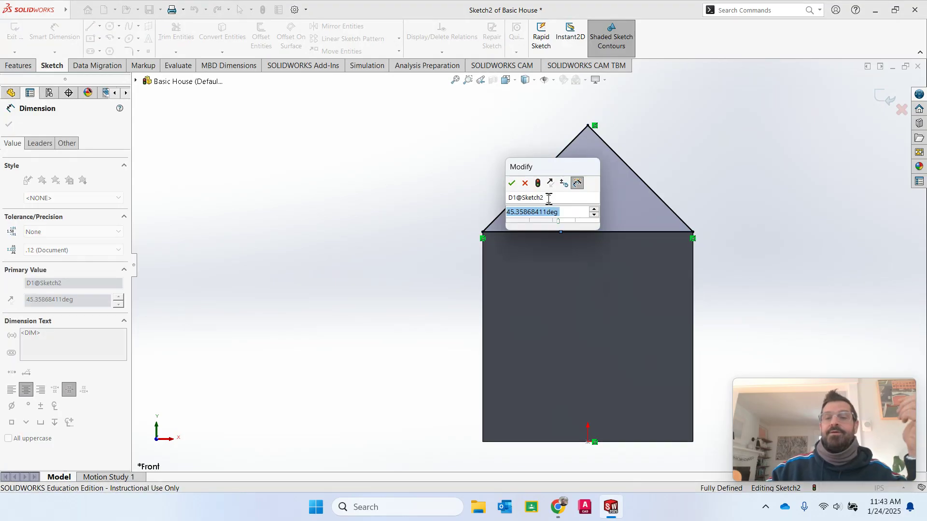
type("45")
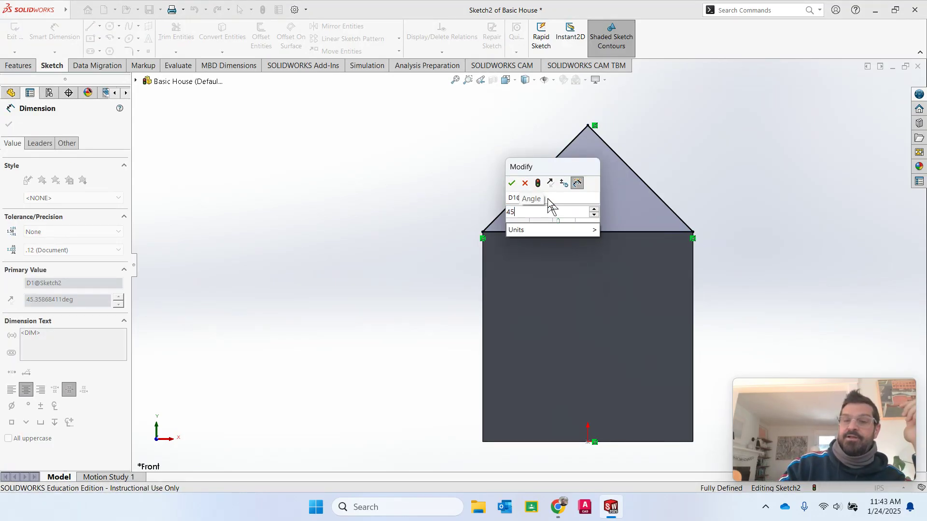
key("Return")
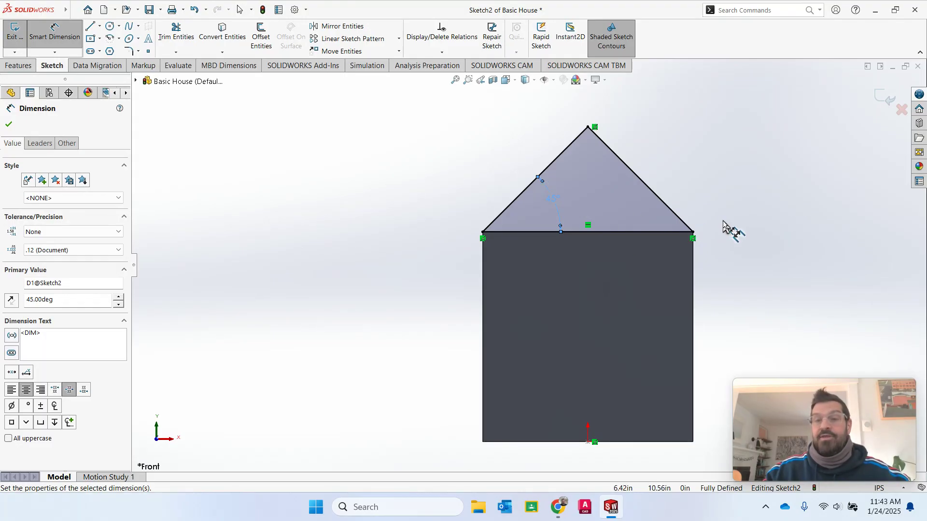
key("Escape")
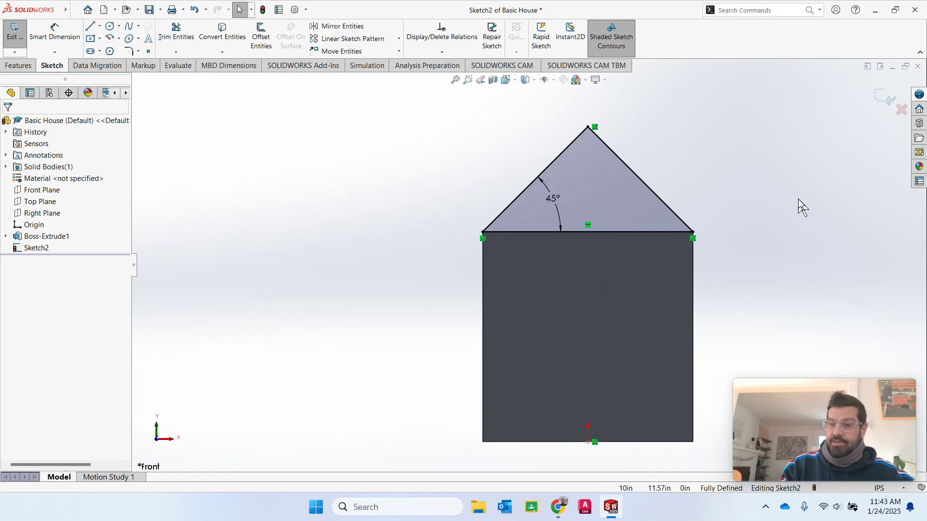
key("Left")
key("Left")
key("Left")
key("Left")
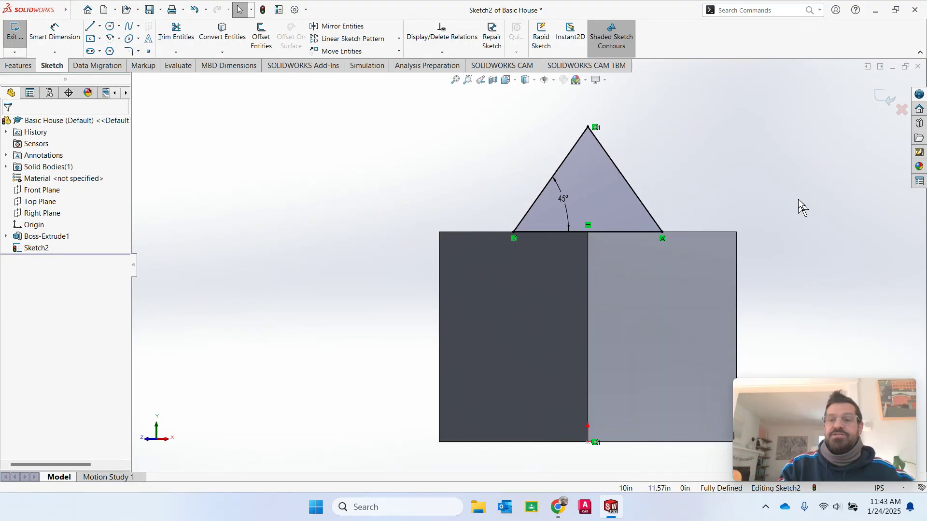
key("Left")
key("Right")
key("Right")
key("Left")
key("Left")
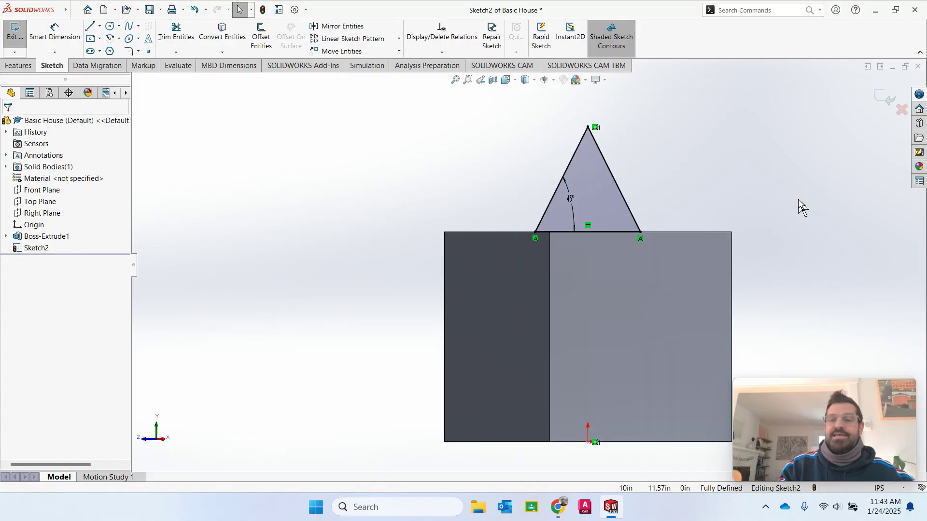
key("Left")
key("Right")
key("Right")
key("Right")
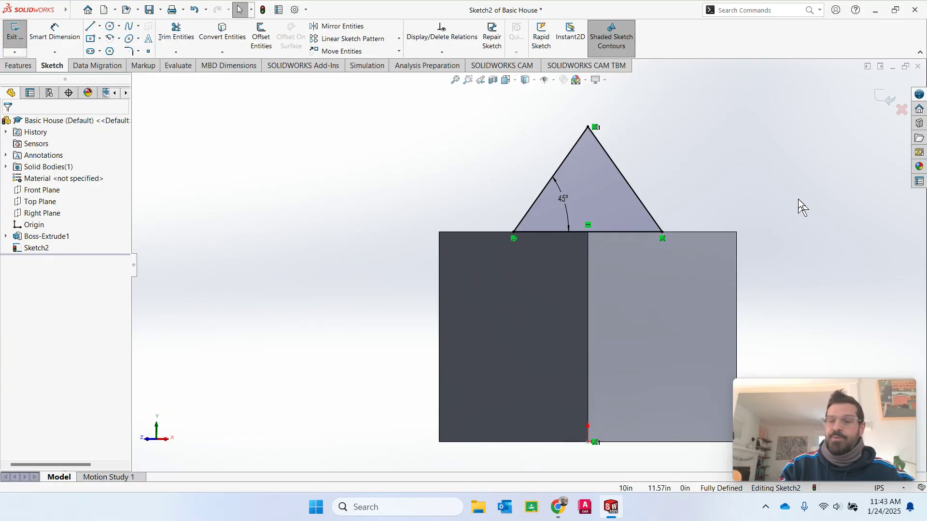
key("Right")
key("Right")
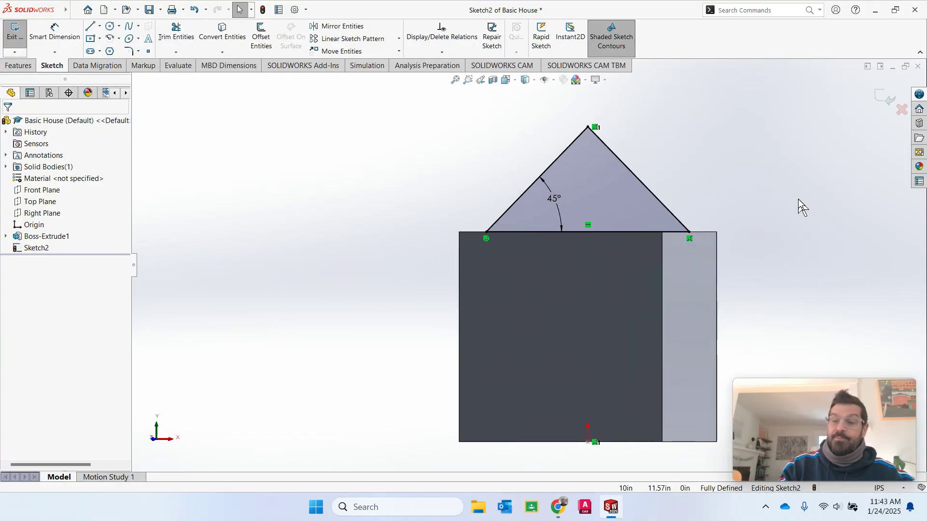
key("Up")
key("Up")
key("Down")
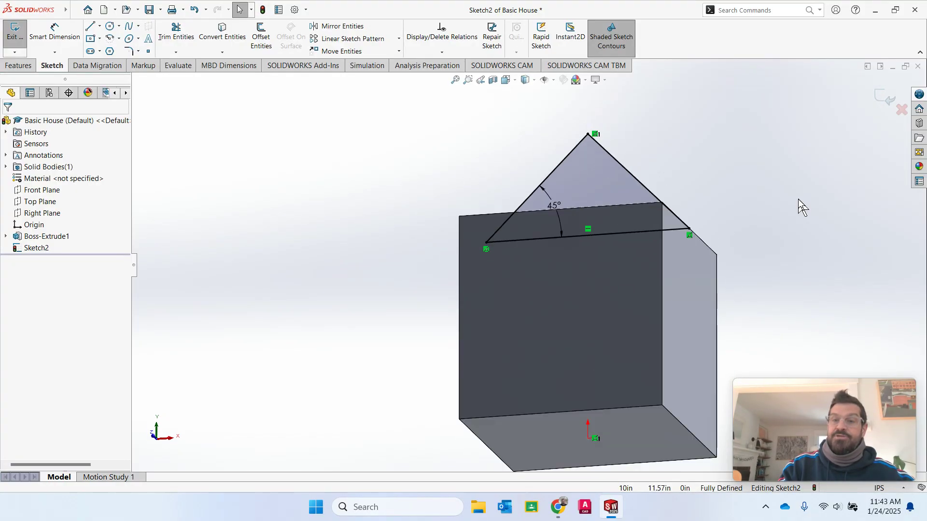
key("Down")
key("Down")
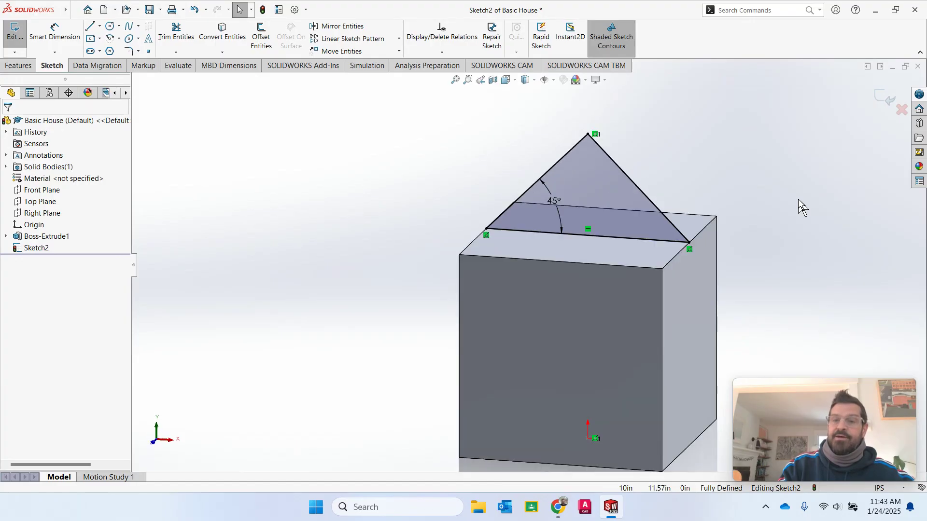
key("Down")
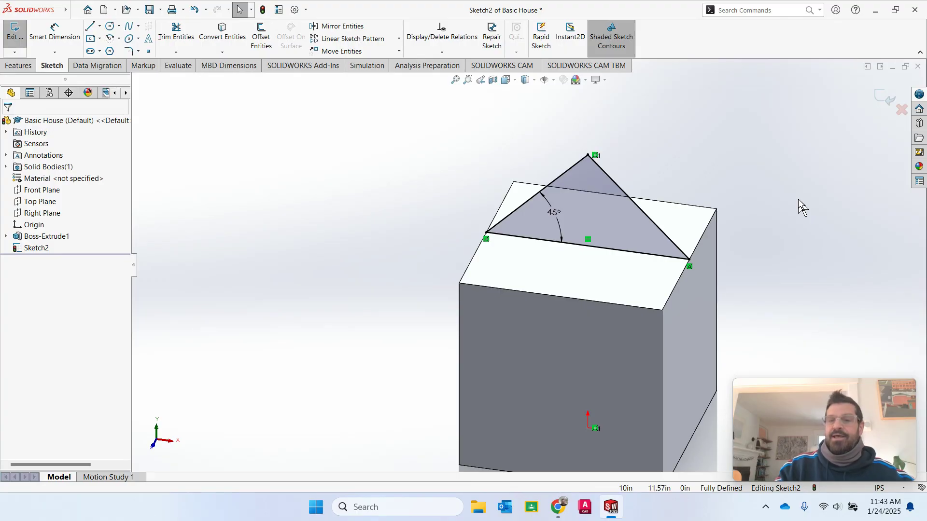
scroll(601, 318, "down", 2)
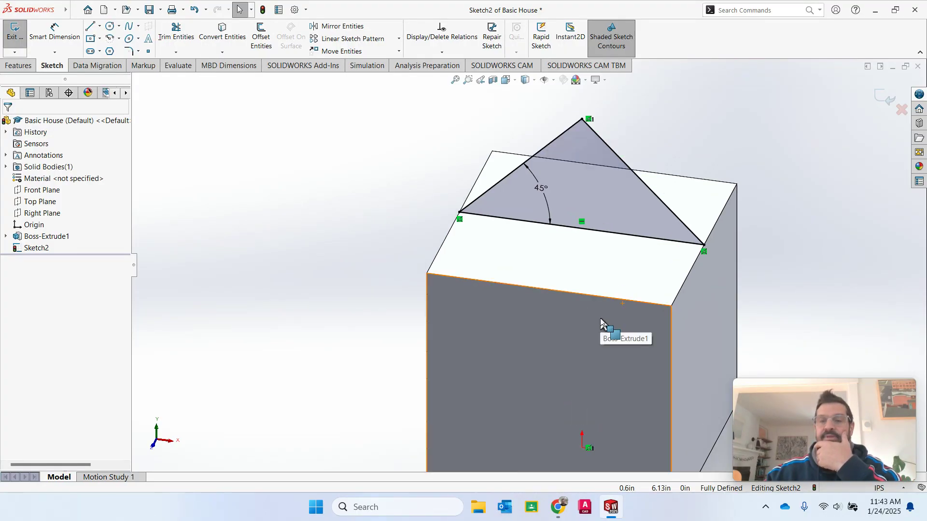
scroll(600, 320, "up", 2)
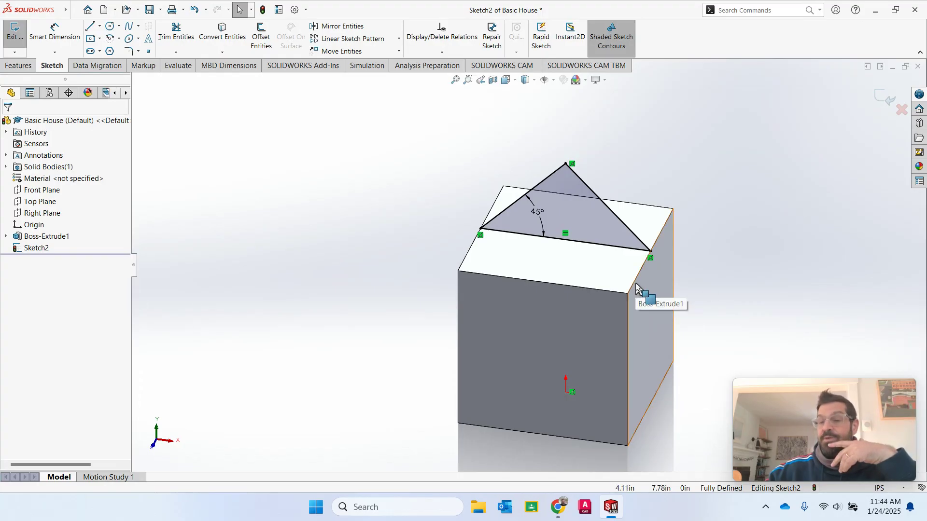
scroll(635, 288, "down", 1)
scroll(642, 294, "up", 2)
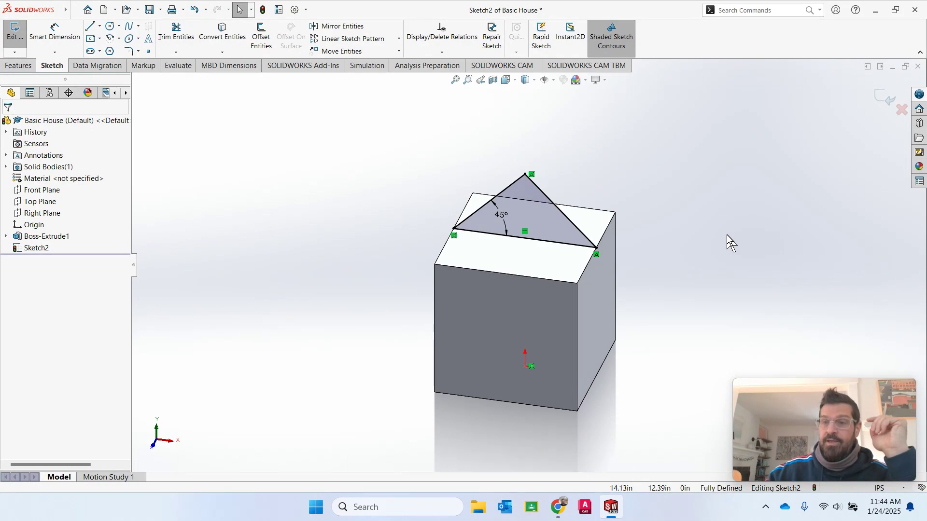
middle_click_drag(726, 235, 680, 224)
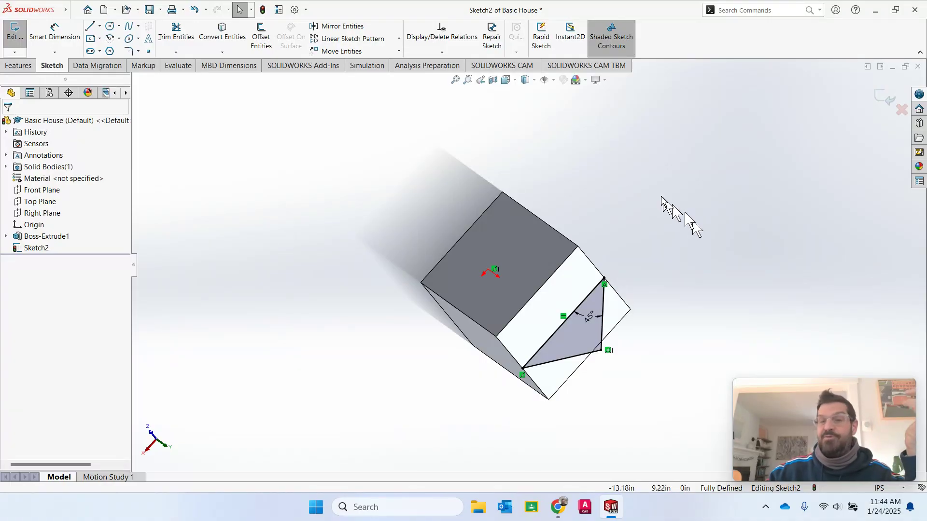
- Set the view orientation to Isometric to see the cube and its roof sketch
left_click(516, 83)
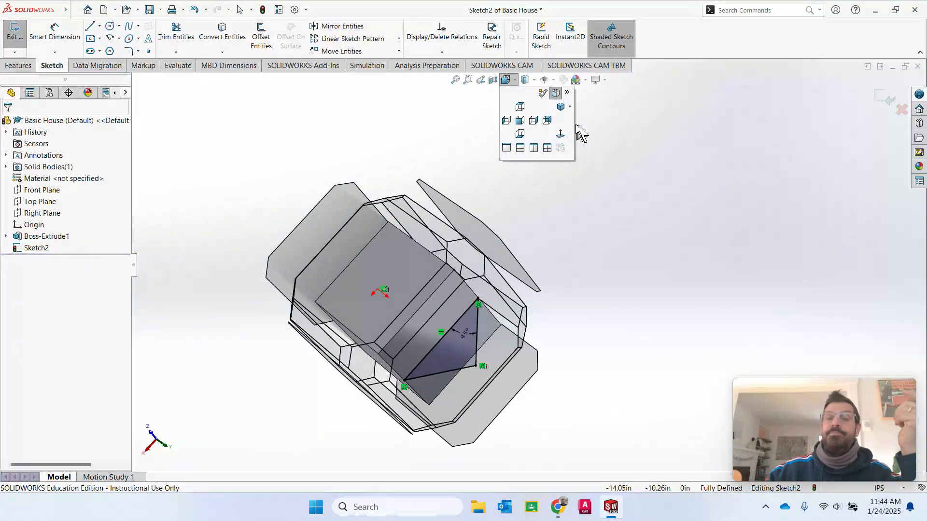
left_click(560, 107)
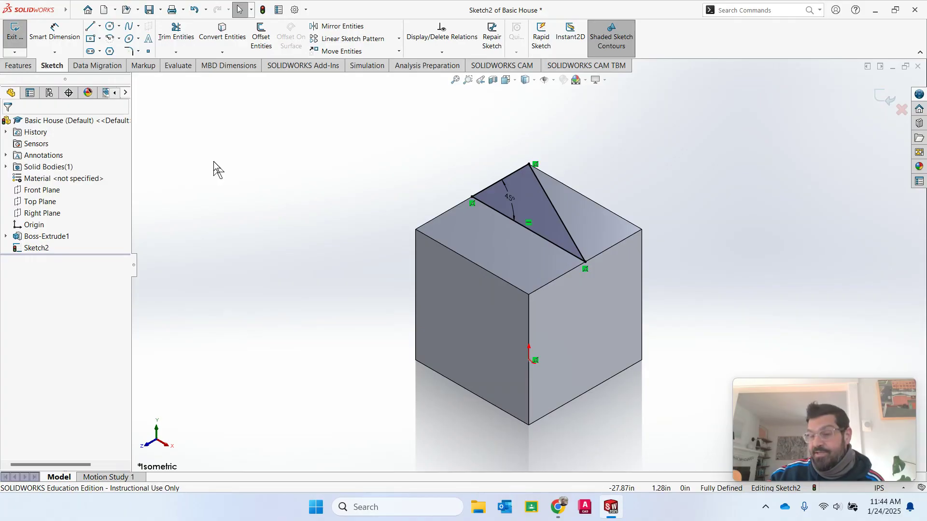
- Start an Extruded Boss/Base from the Sketch2 roof triangle, previewing a 10.00in Blind depth
left_click(28, 67)
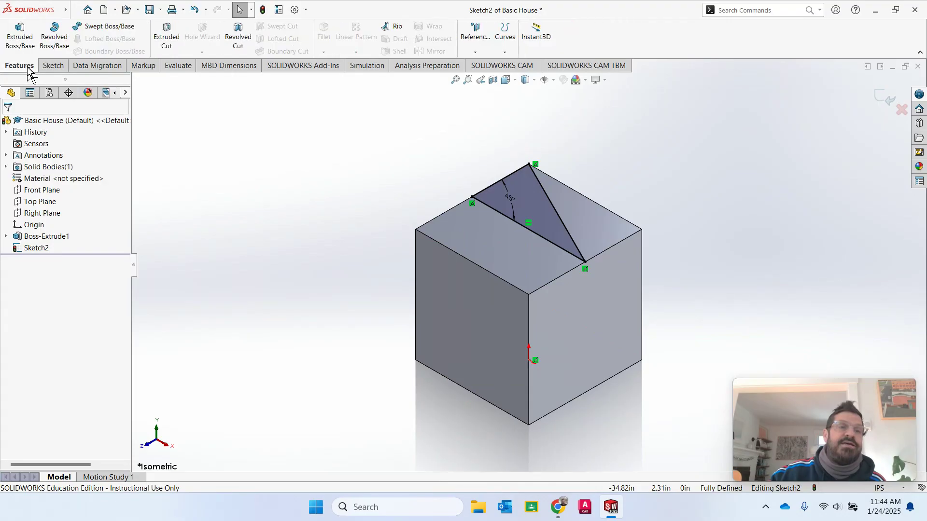
left_click(20, 38)
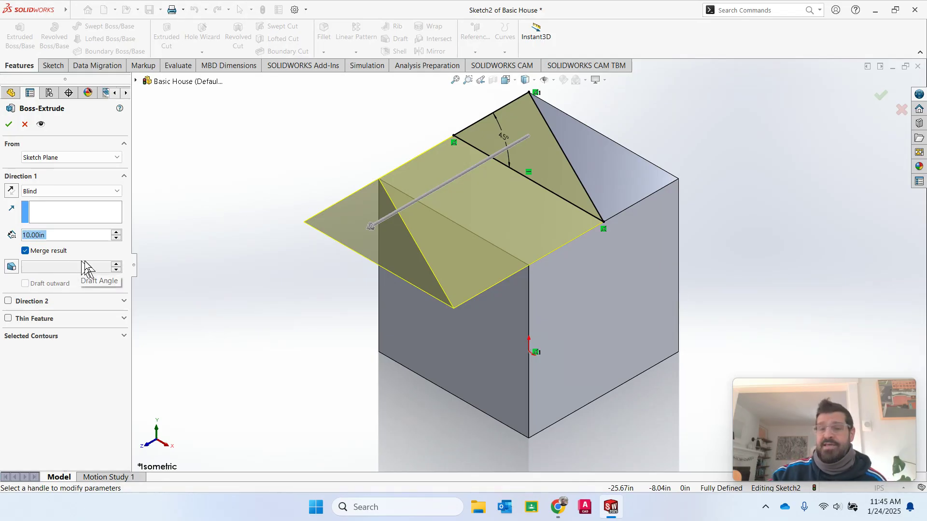
- Keep the Blind end condition and drag the roof extrusion depth to 6.36in
left_click(34, 192)
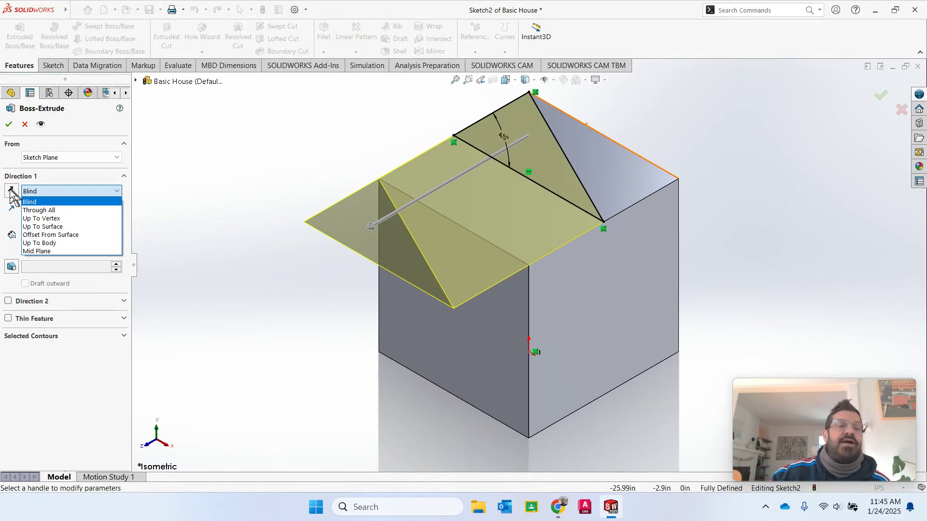
left_click(46, 200)
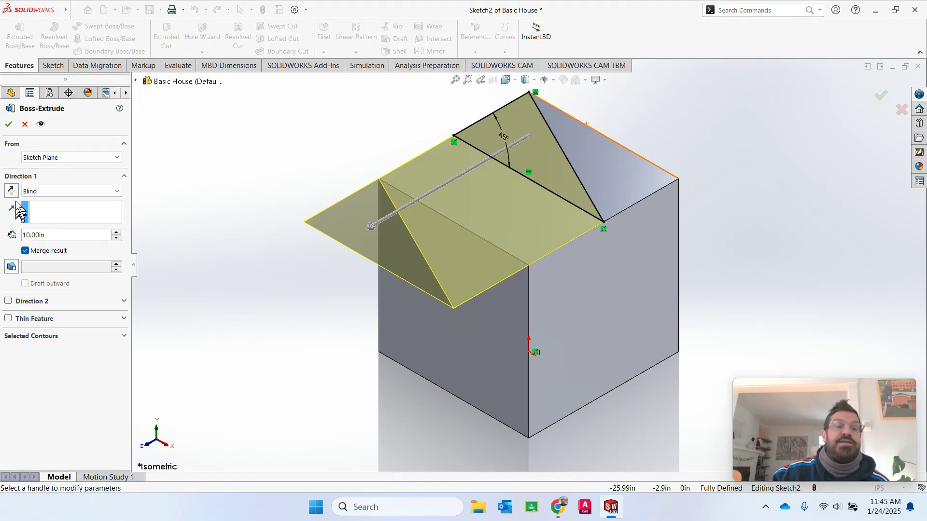
left_click(370, 227)
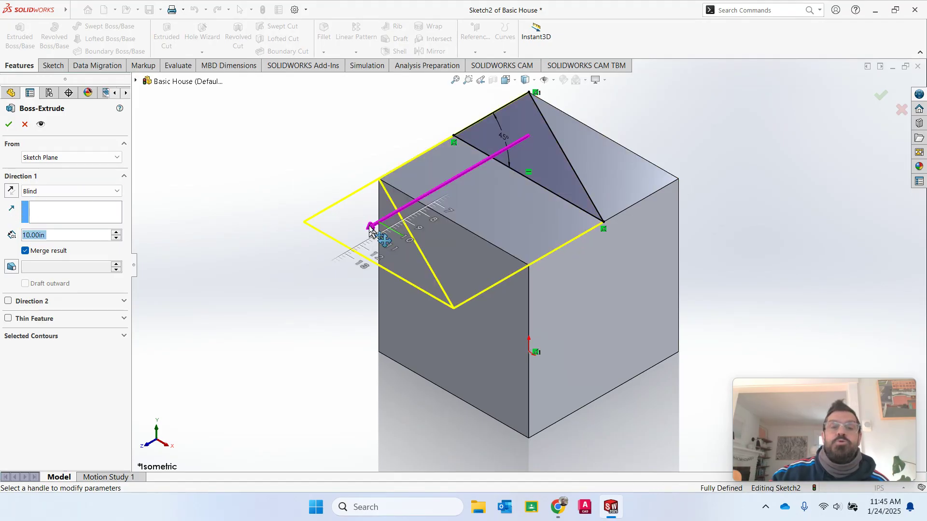
left_click(370, 231)
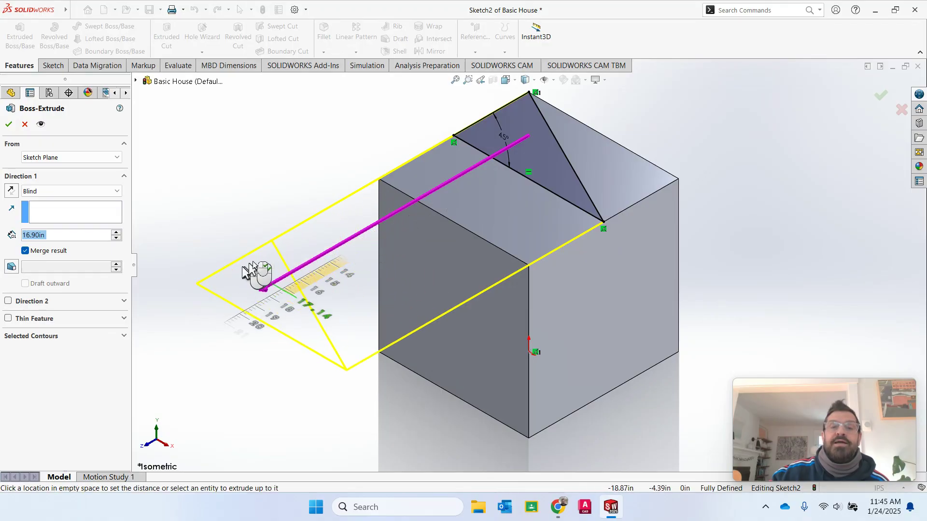
left_click(420, 189)
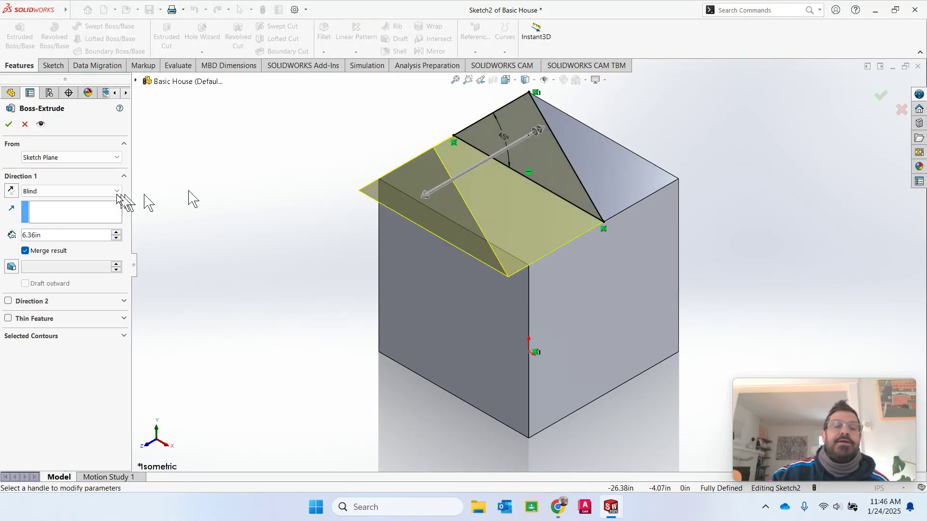
- Try Up To Surface, then settle on a Mid Plane end condition for the roof extrusion
left_click(53, 192)
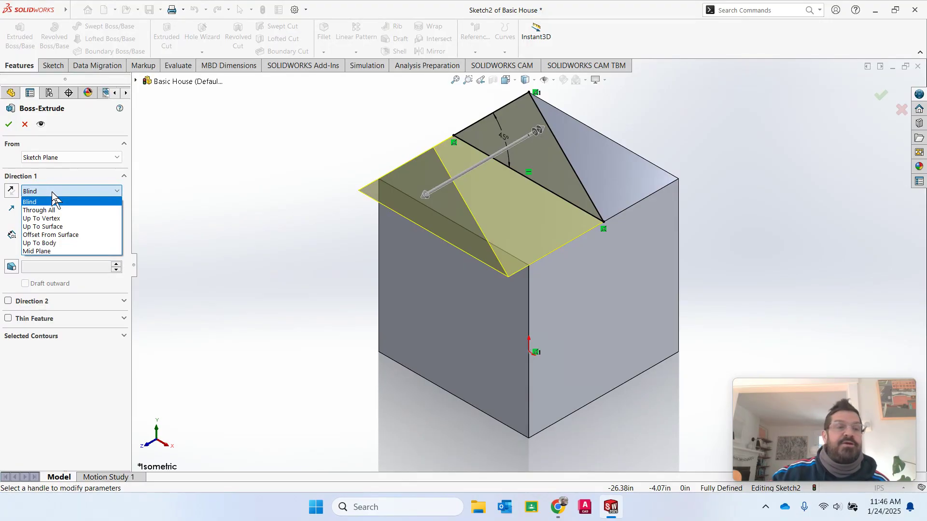
left_click(57, 226)
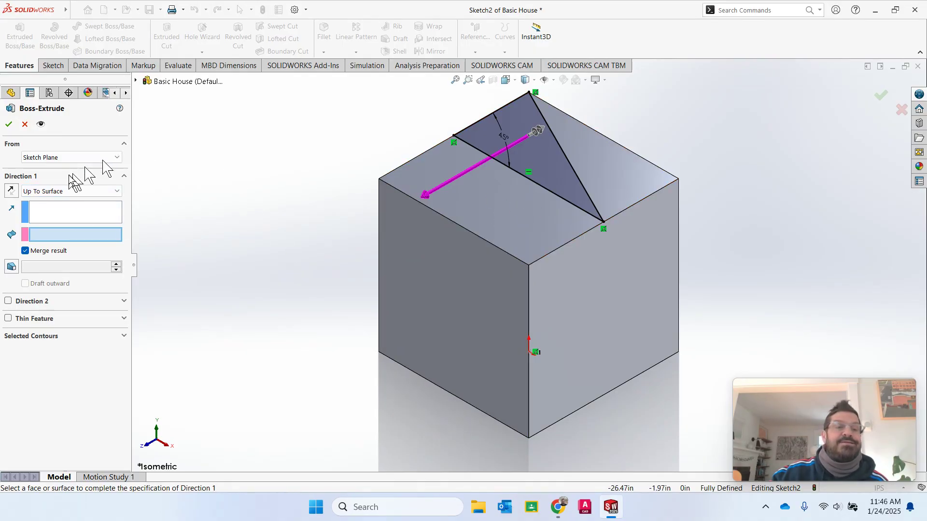
left_click(69, 192)
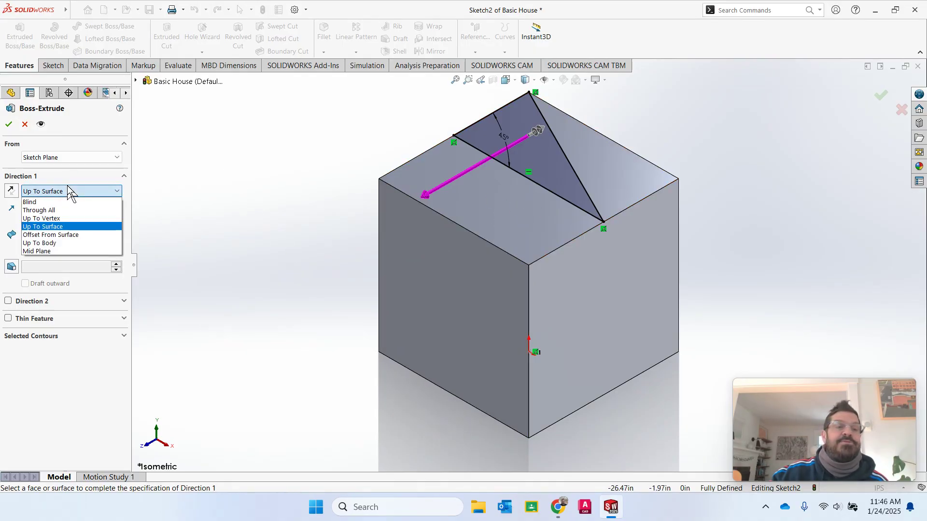
left_click(60, 251)
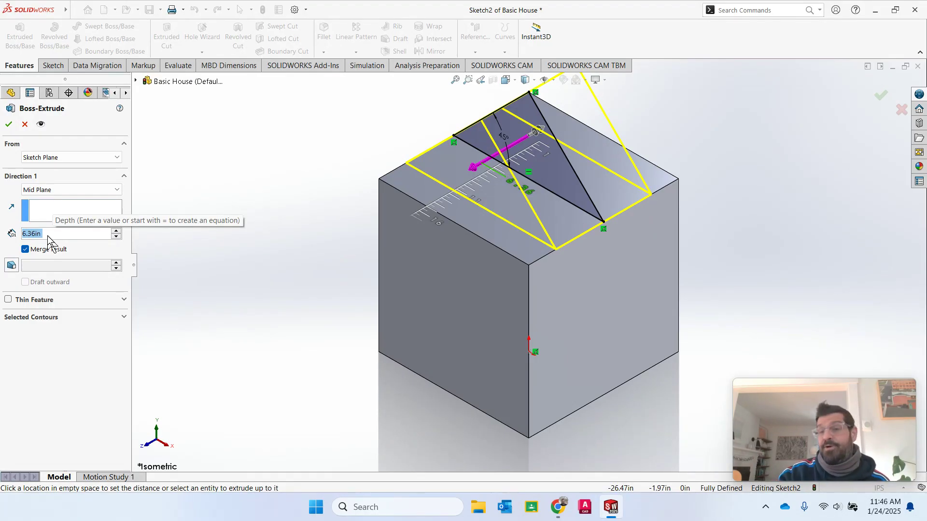
- Set the mid-plane roof extrusion depth to 10.00in, after first trying 5
type("5")
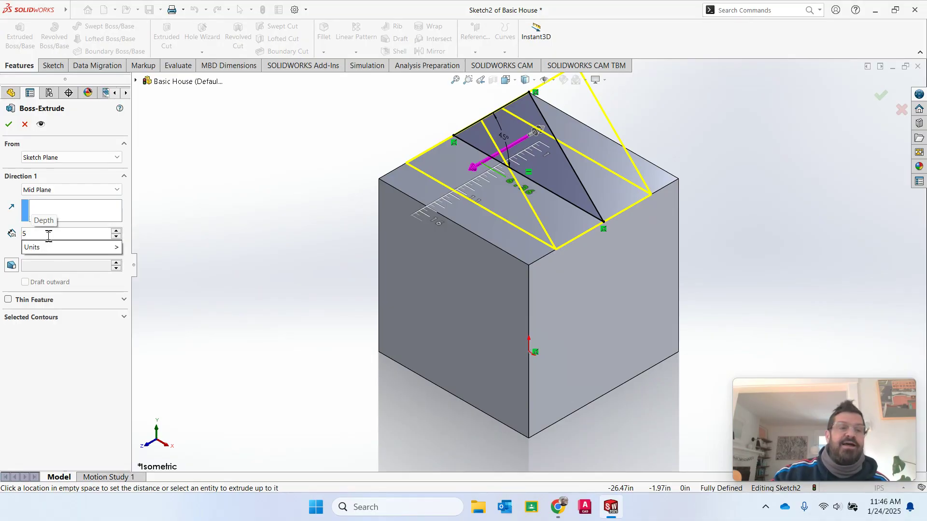
key("Return")
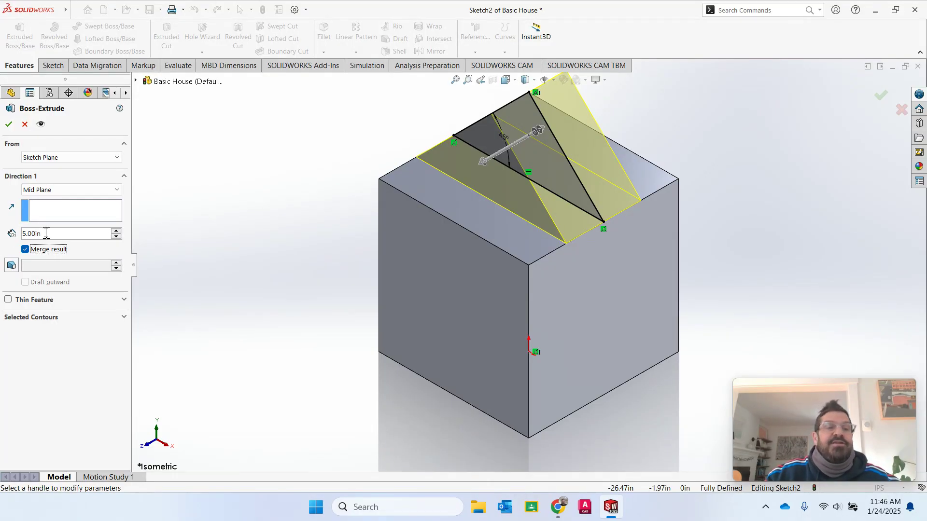
left_click(116, 230)
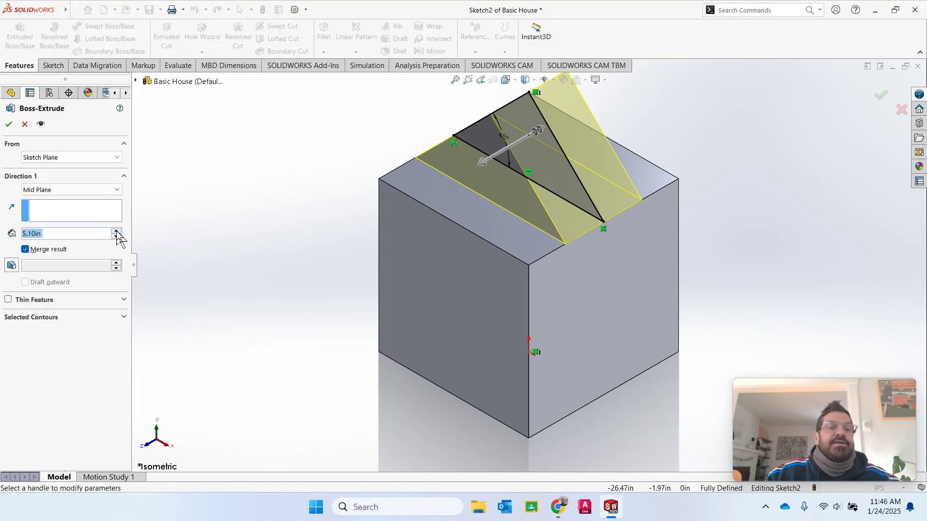
left_click(116, 230)
left_click(115, 231)
left_click(117, 232)
double_click(117, 232)
left_click(117, 232)
left_click(118, 232)
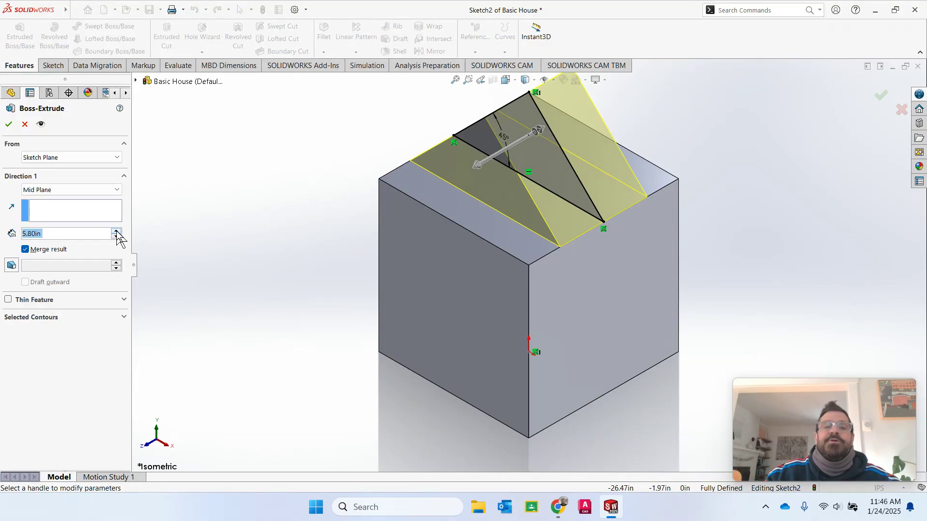
left_click(117, 232)
left_click(117, 231)
left_click(117, 232)
left_click_drag(41, 233, 1, 232)
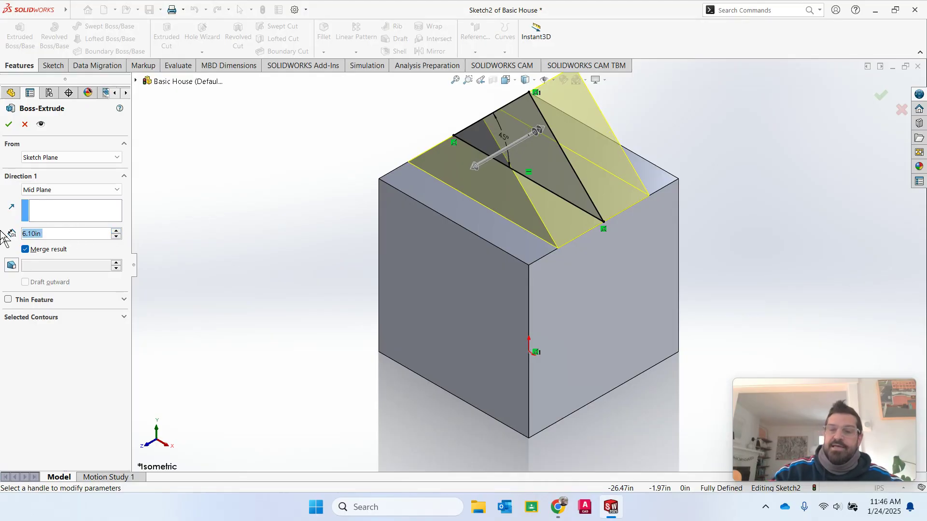
type("0")
key("BackSpace")
type("10")
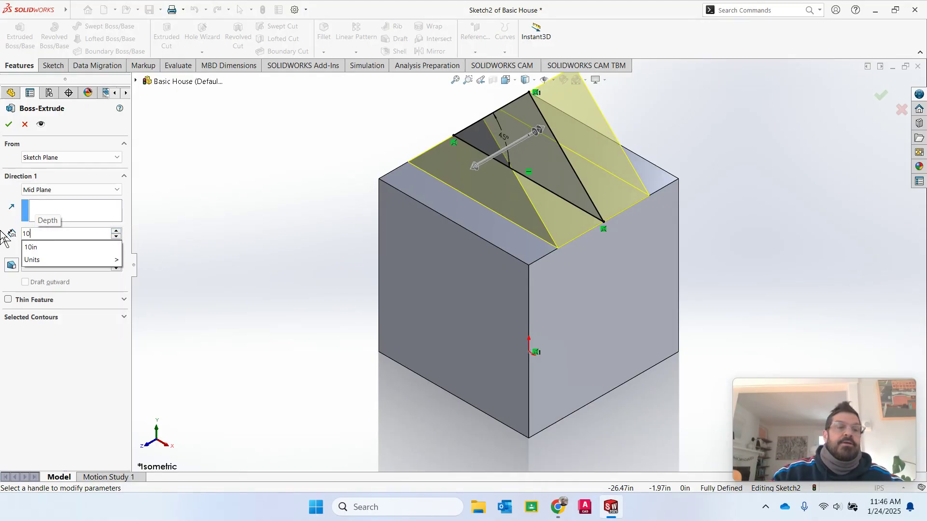
key("Return")
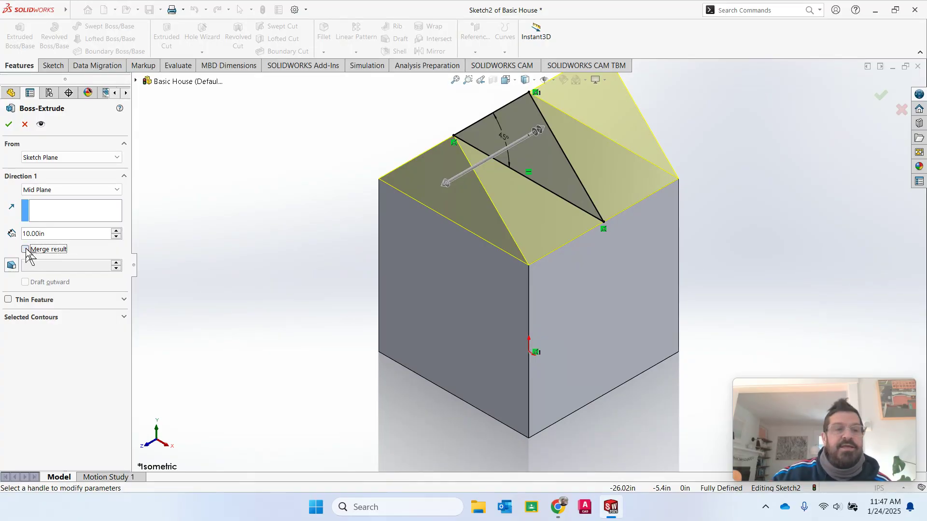
- Leave Merge result unchecked so the roof stays a separate body, and confirm Boss-Extrude2
left_click(25, 249)
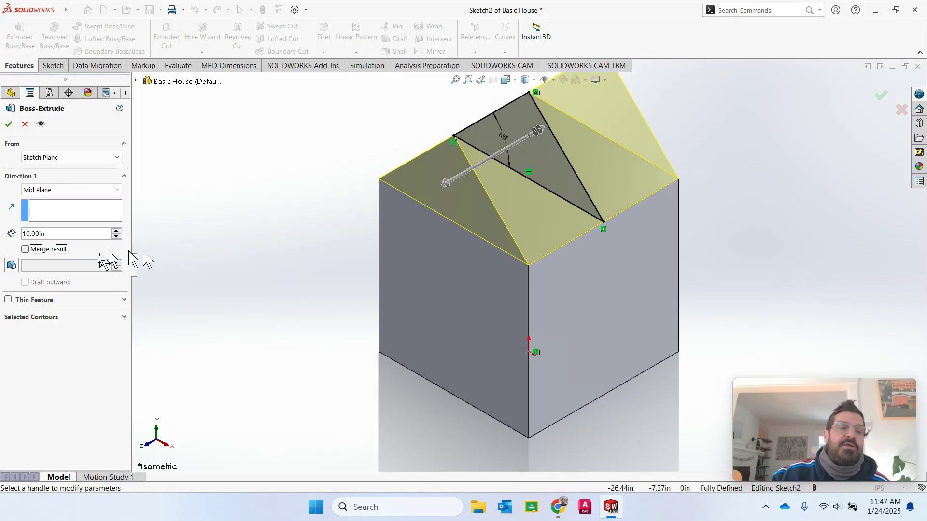
left_click(26, 249)
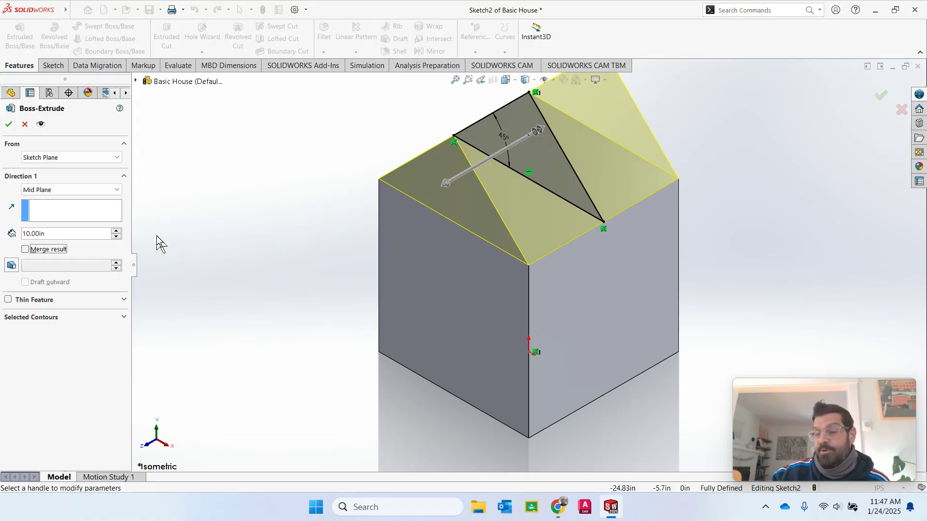
left_click(10, 125)
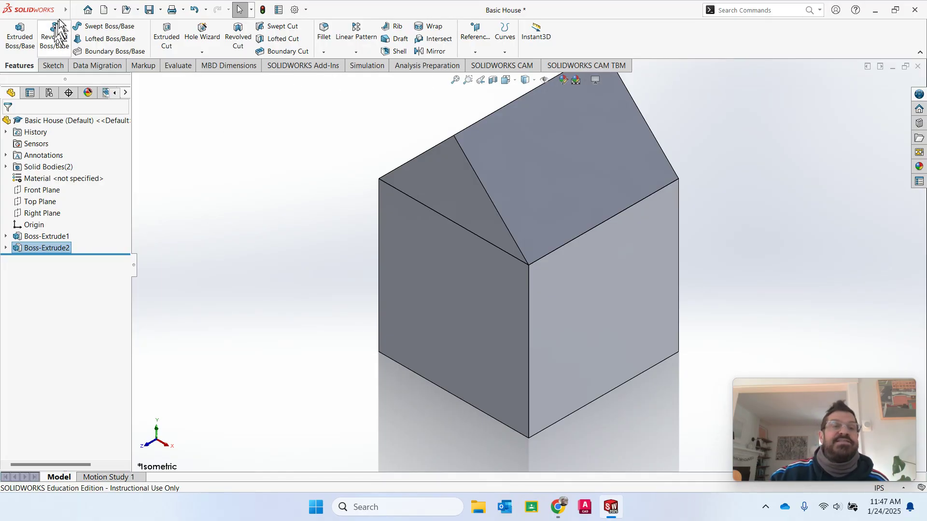
mouse_move(62, 9)
left_click(93, 10)
left_click(338, 139)
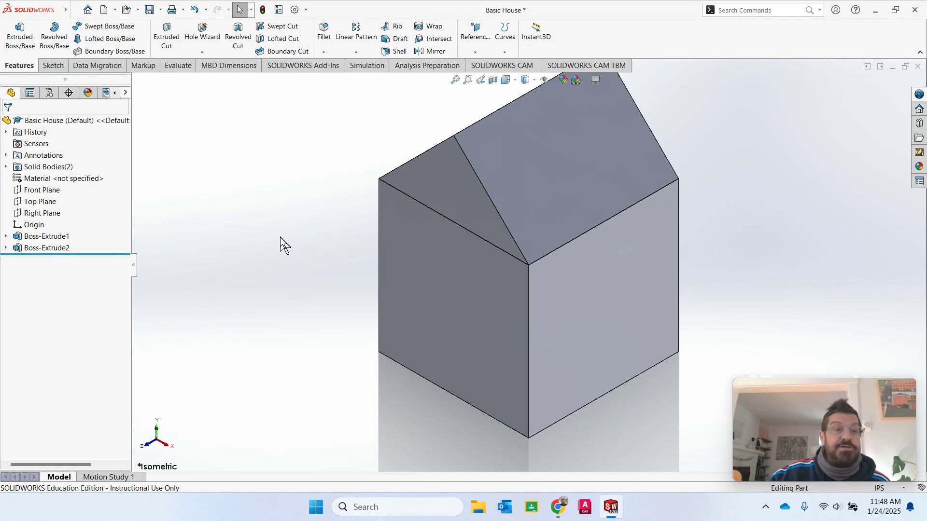
left_click(34, 237)
mouse_move(33, 235)
left_mouse_down()
mouse_move(419, 299)
mouse_move(456, 290)
mouse_move(325, 302)
mouse_move(31, 251)
left_mouse_up()
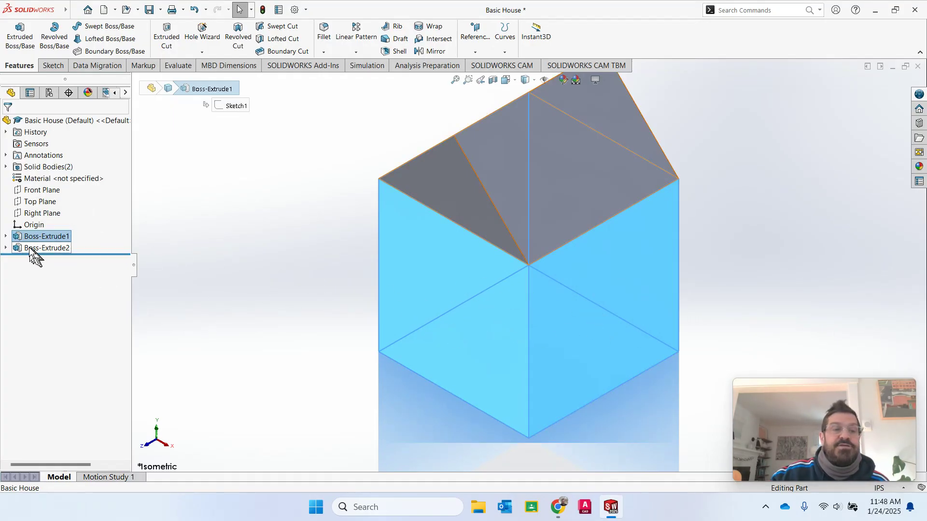
left_click(6, 237)
left_click(44, 249)
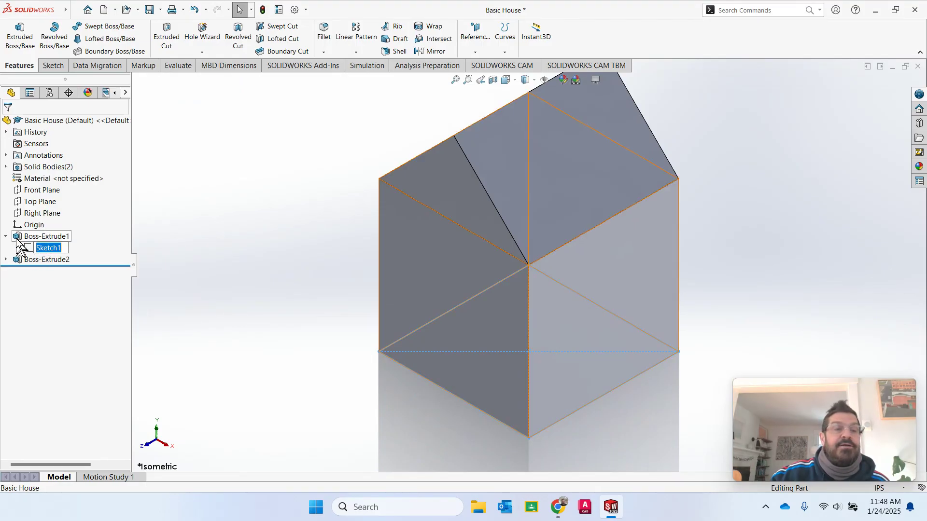
left_click(22, 237)
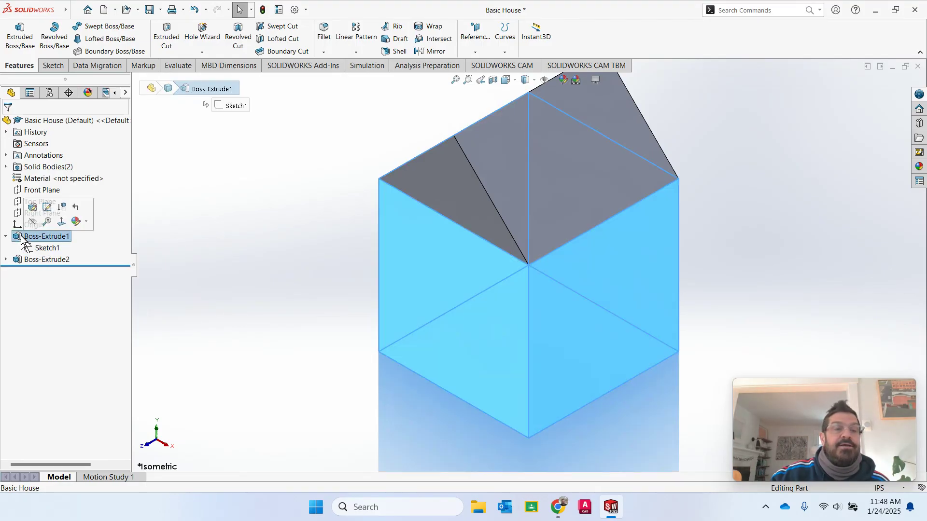
left_click(38, 261)
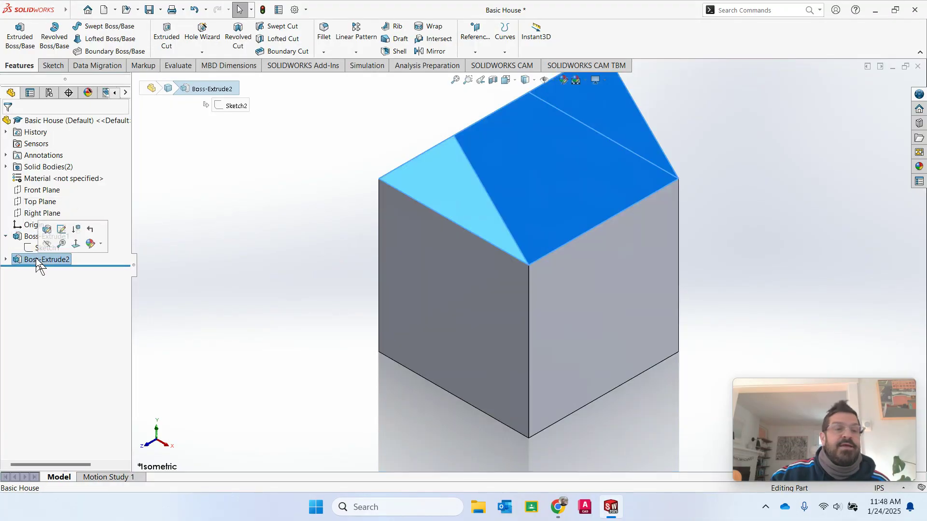
left_click(6, 236)
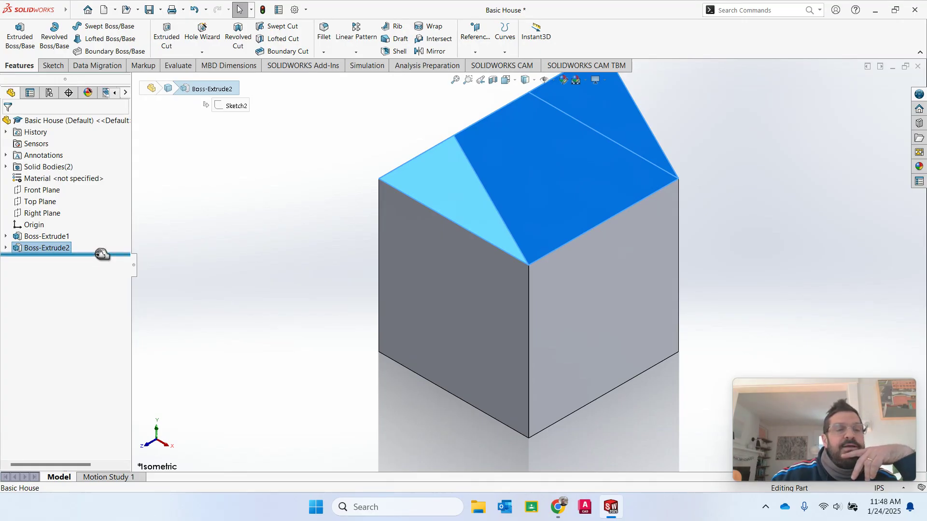
left_click_drag(101, 255, 107, 242)
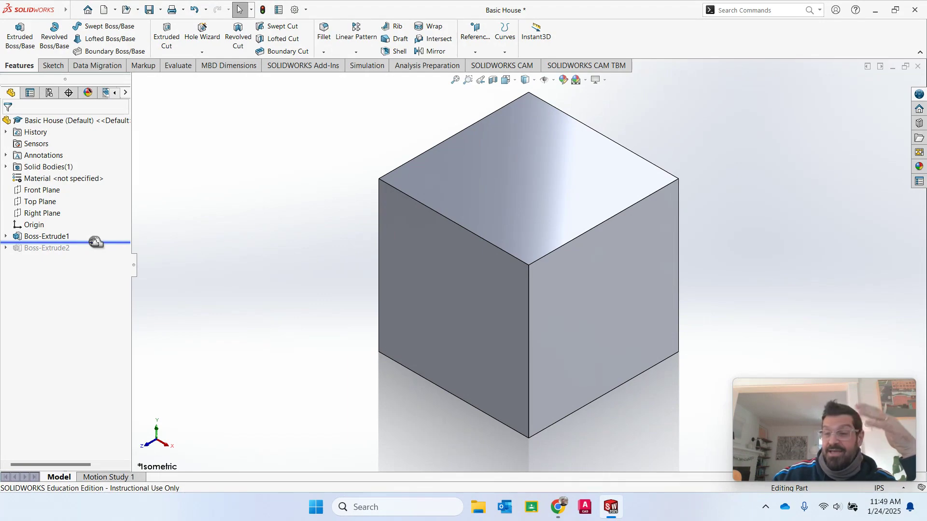
left_click_drag(96, 242, 96, 251)
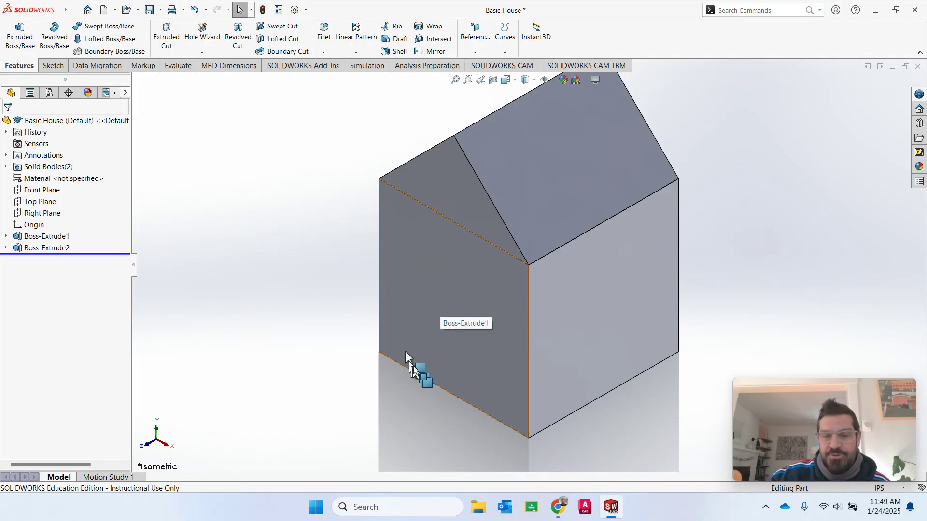
- Orbit the house and start Sketch3 on its front face
left_click(427, 317)
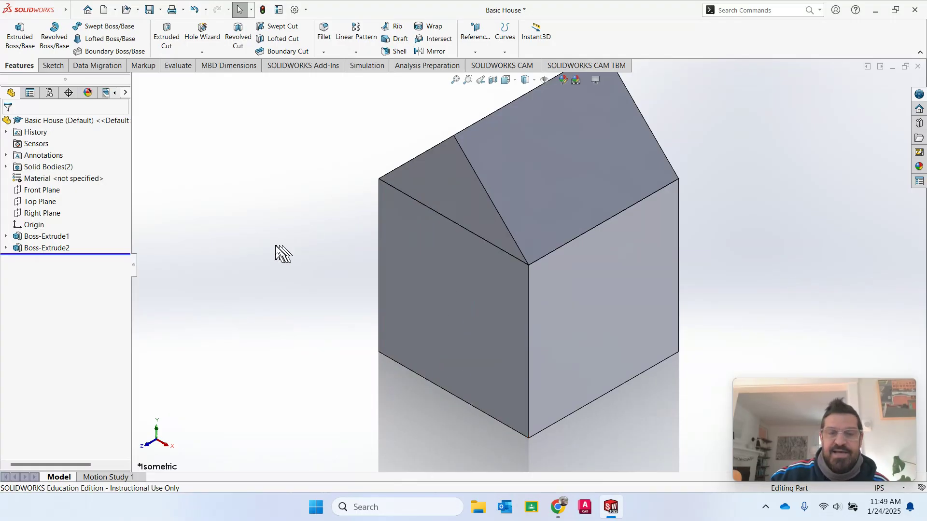
middle_click_drag(274, 244, 305, 249)
key("Escape")
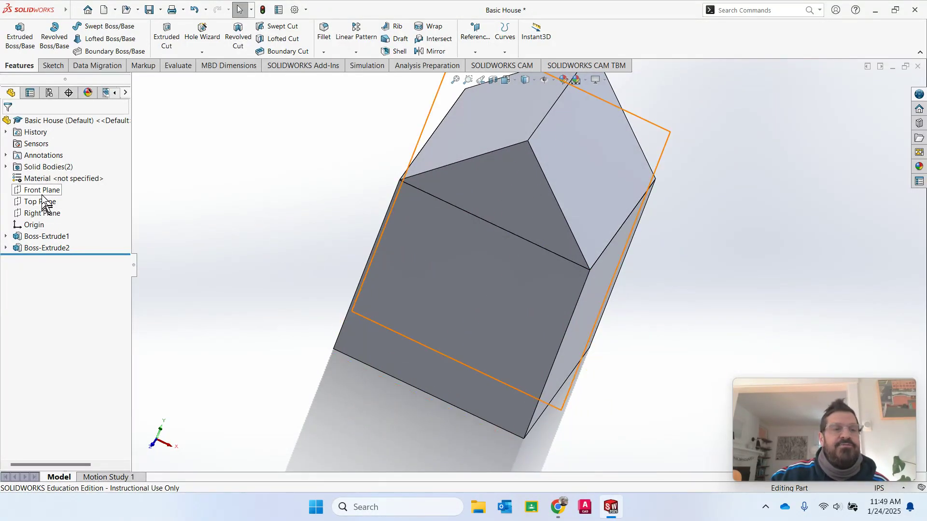
right_click(459, 288)
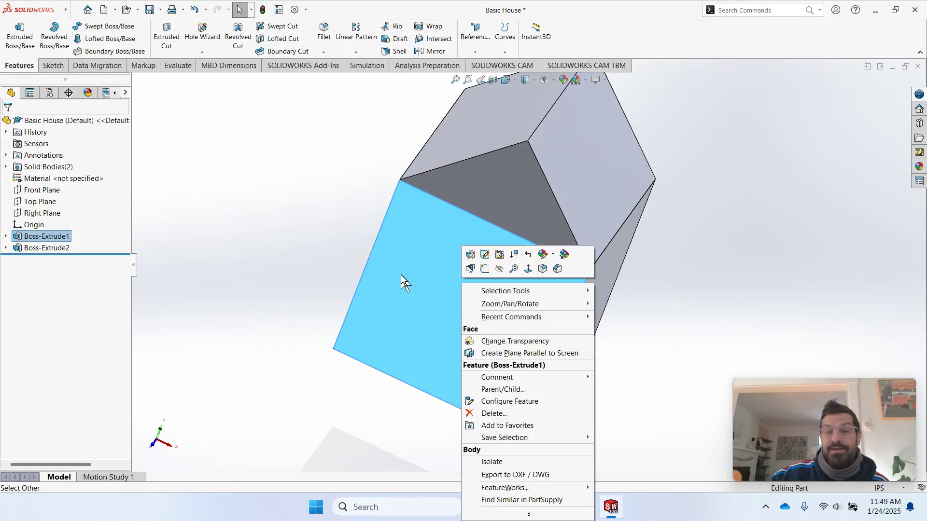
left_click(485, 269)
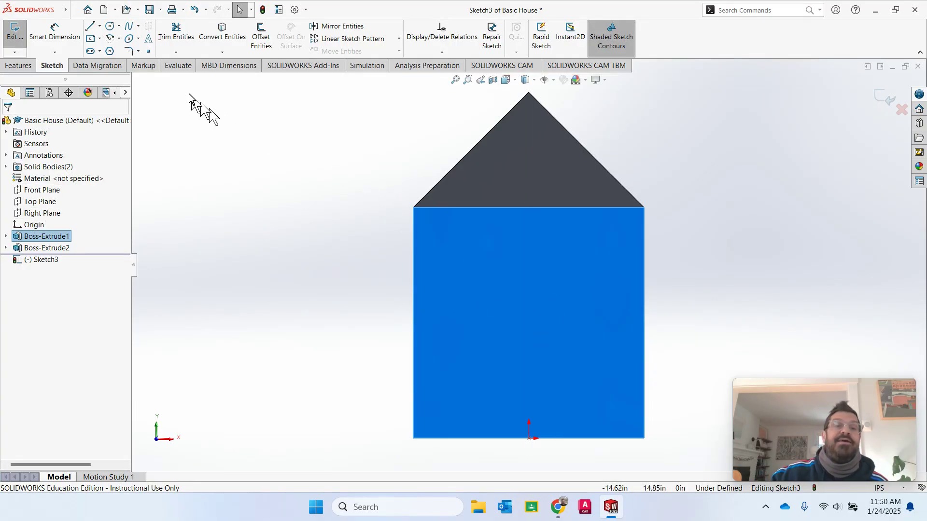
- Zoom to fit and draw a circle centred on the origin at the base, radius about 3.33in
mouse_move(67, 9)
left_click(114, 11)
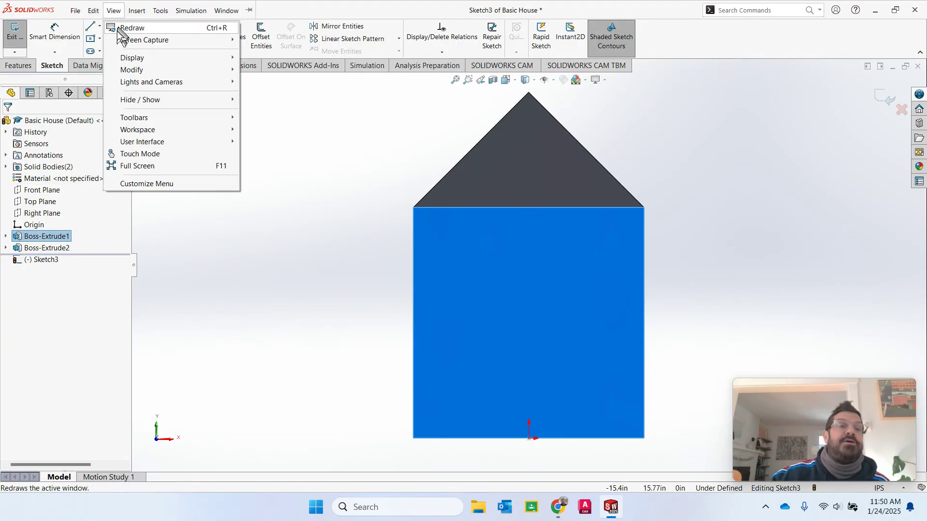
left_click(297, 122)
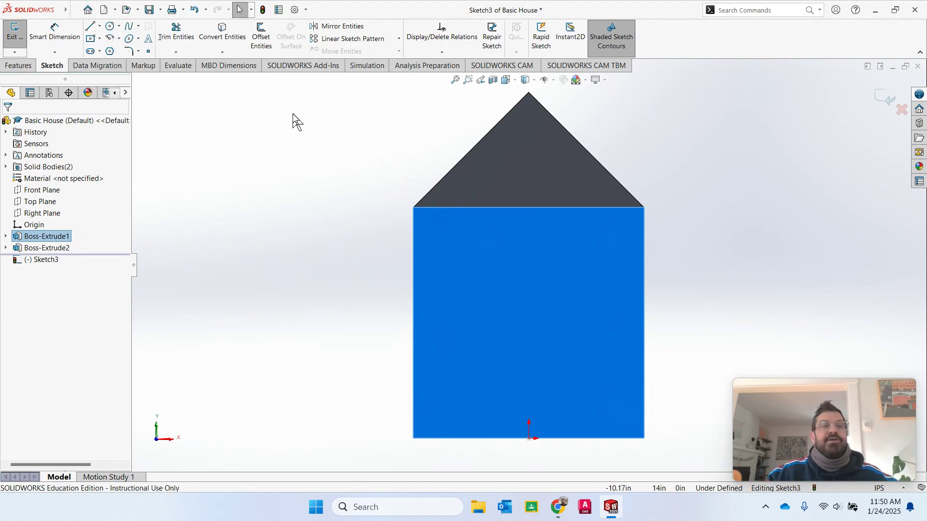
left_click(110, 26)
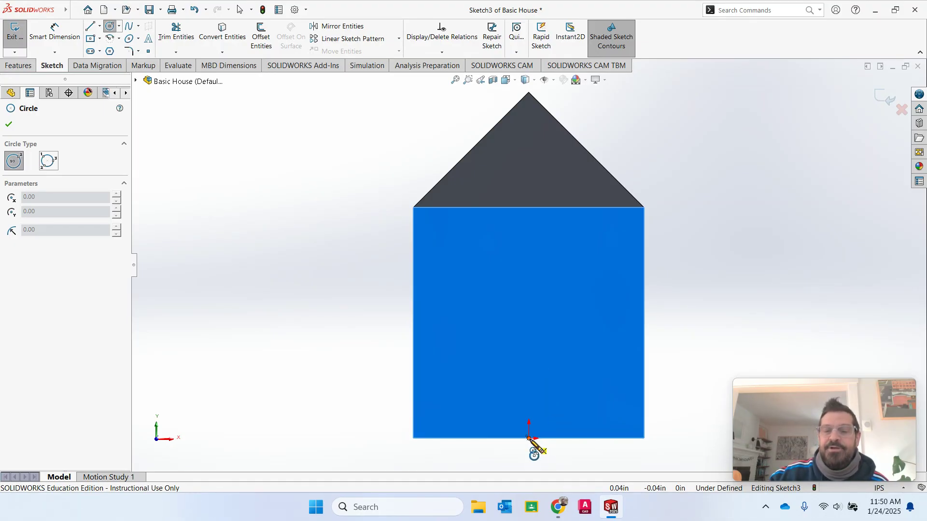
key("f")
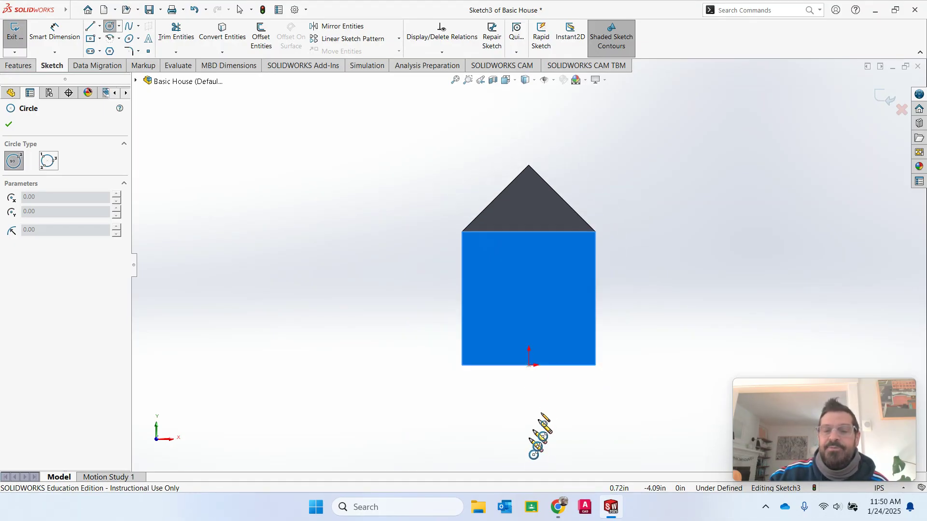
left_click(529, 366)
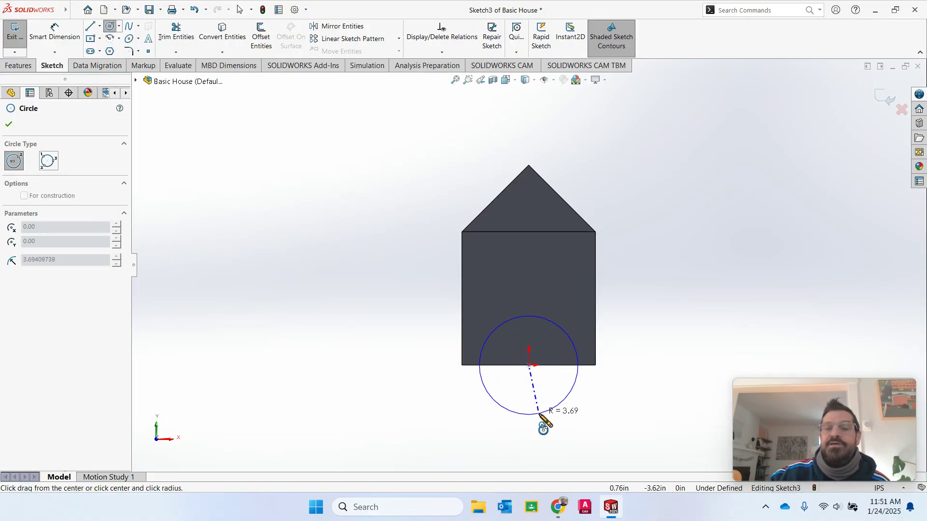
left_click(538, 410)
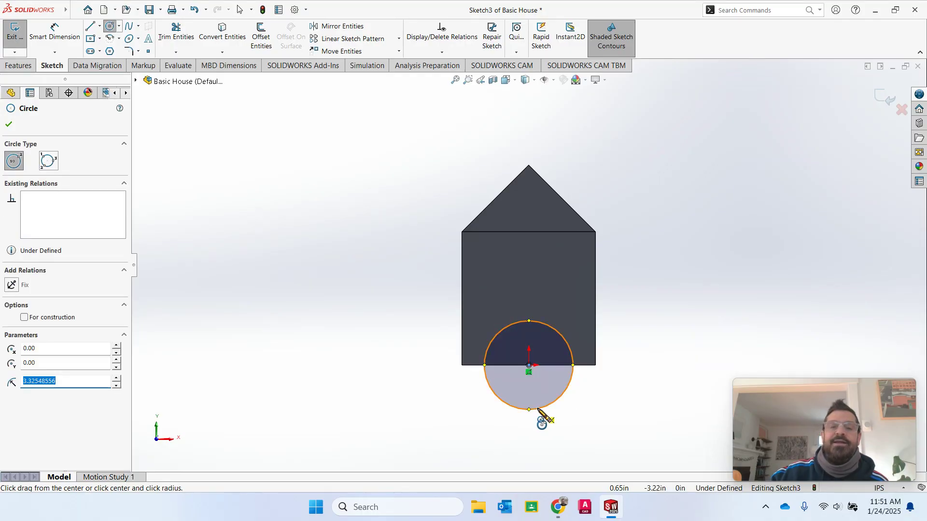
left_click(55, 34)
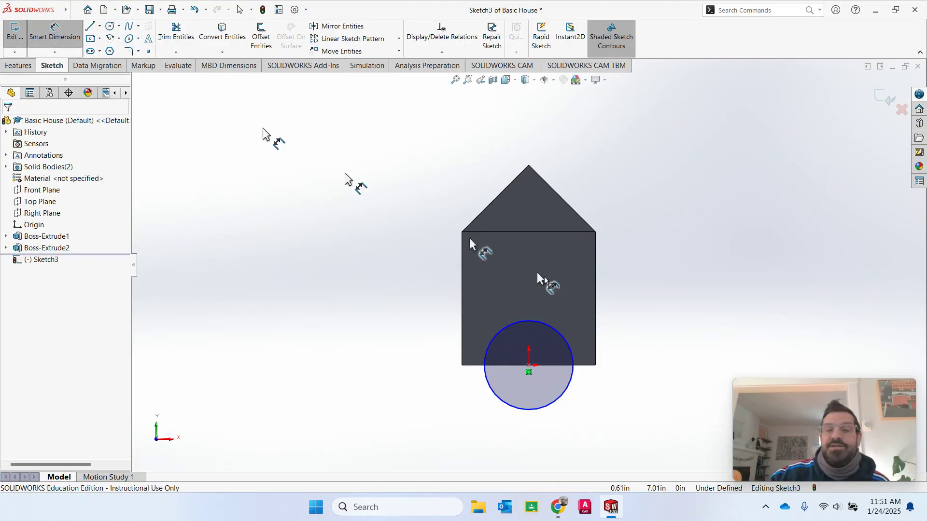
- Dimension the door circle to a 5.00in diameter, fully defining Sketch3
left_click(573, 377)
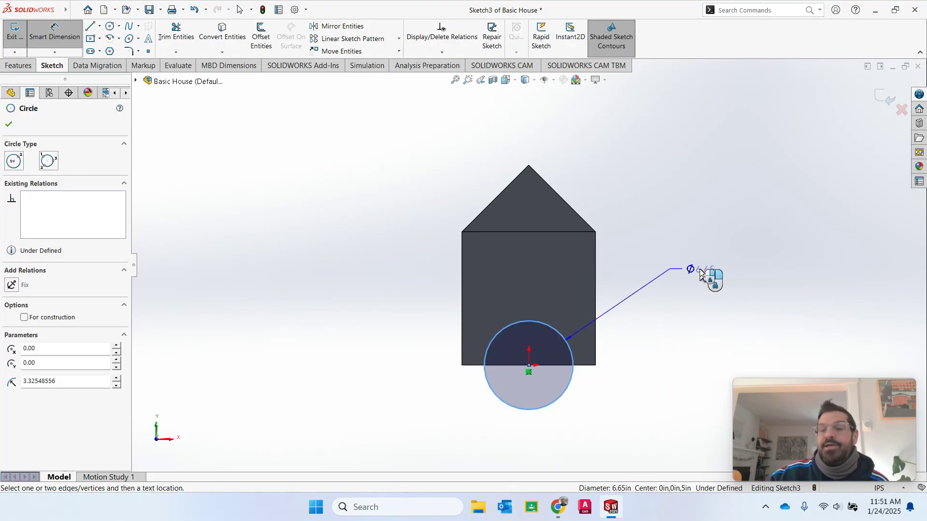
left_click(704, 271)
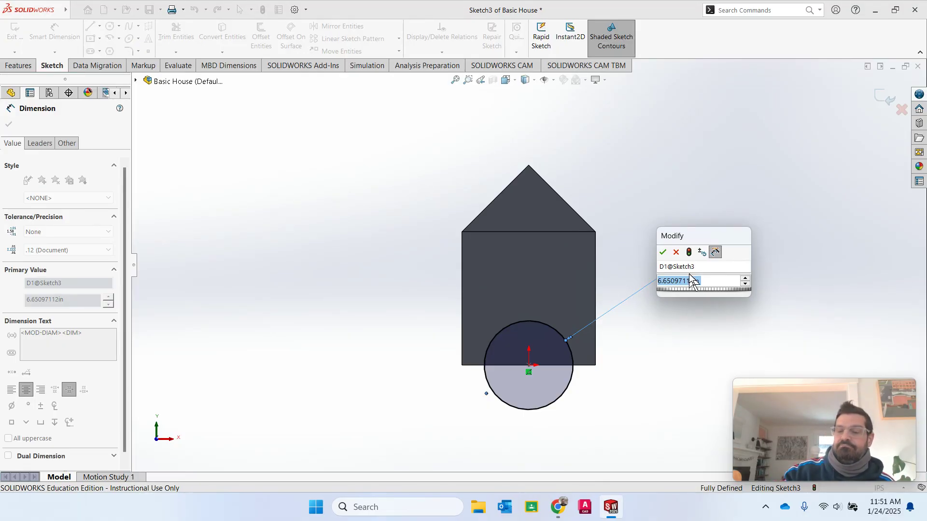
type("5")
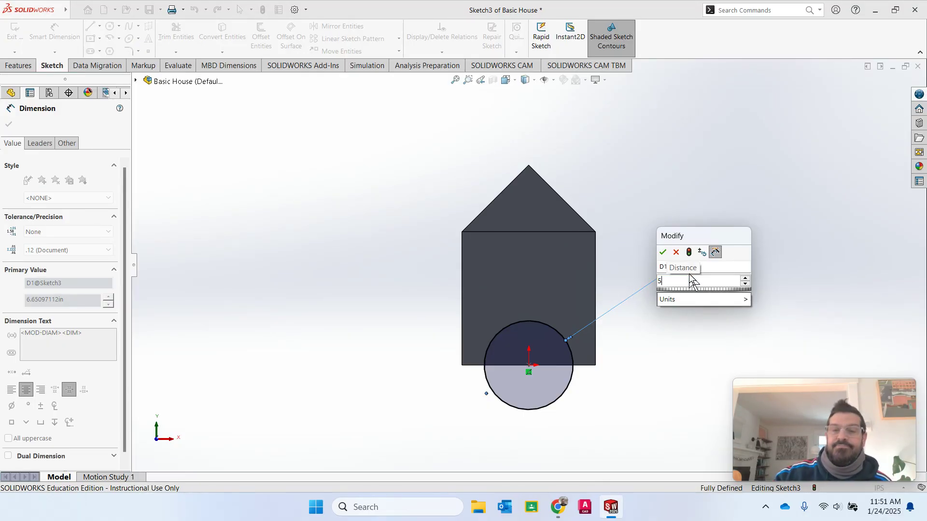
key("Return")
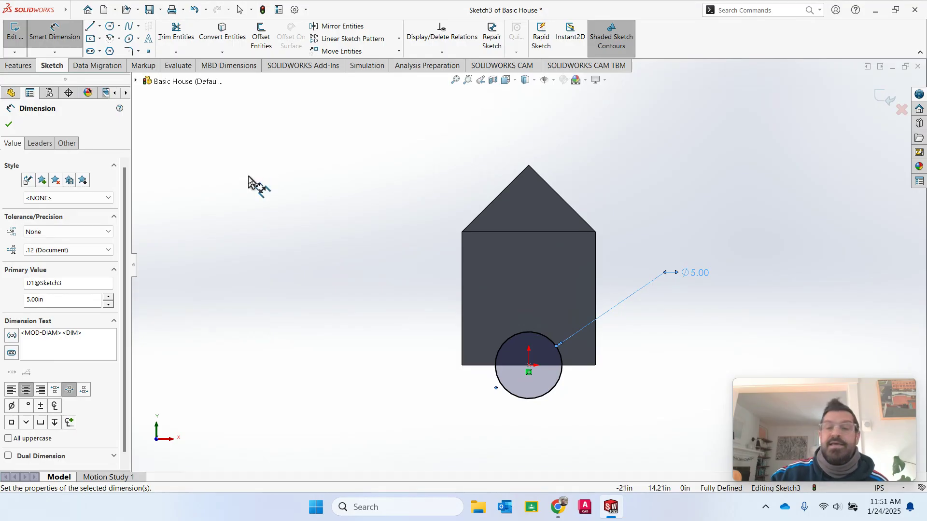
left_click(9, 124)
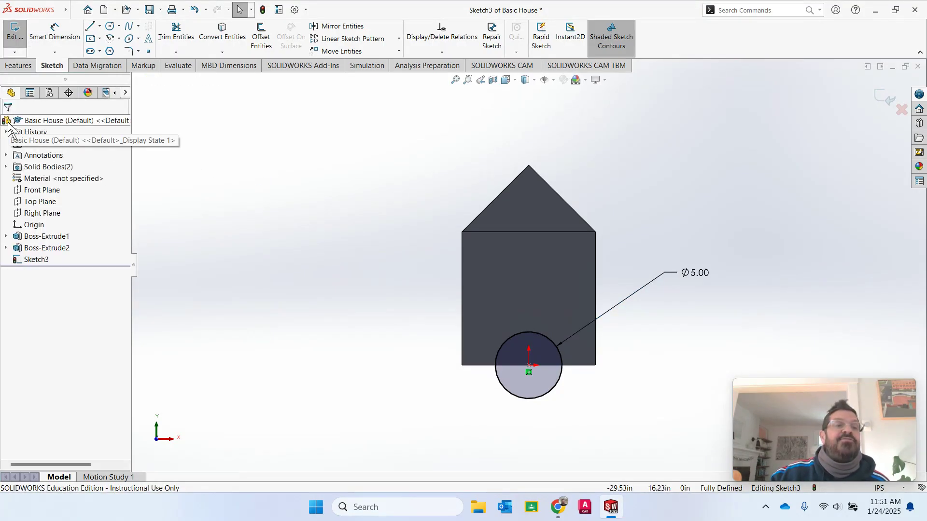
left_click(7, 68)
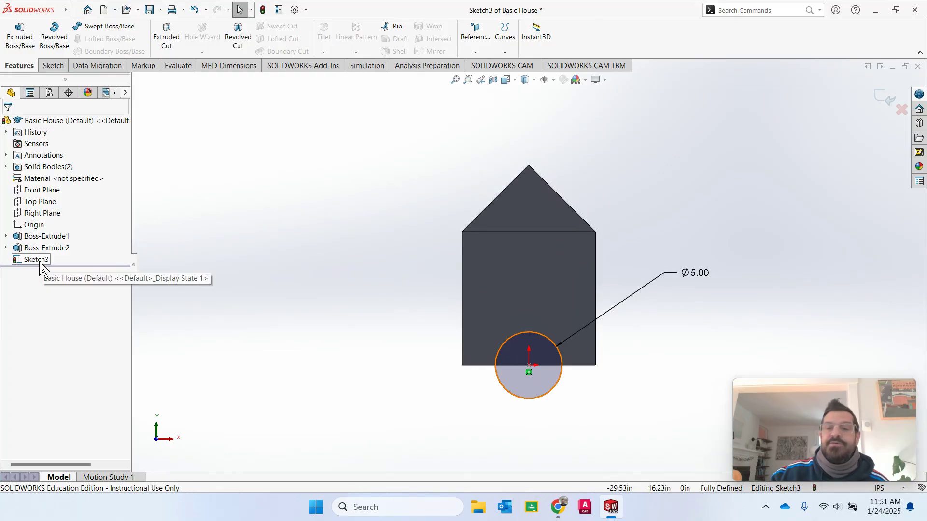
- Cut-extrude the 5in circle 10.00in deep into the house base and orbit to inspect the arch
left_click(169, 35)
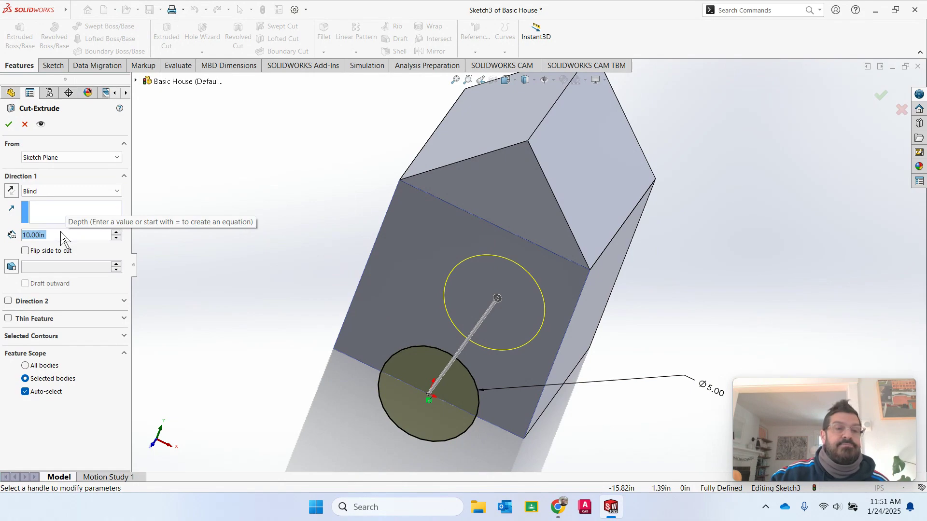
left_click(10, 125)
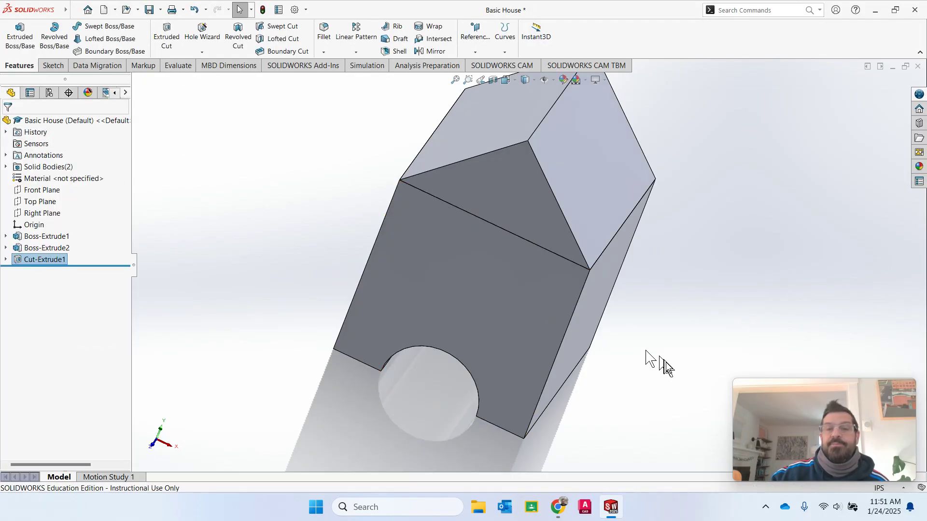
middle_click_drag(673, 388, 643, 355)
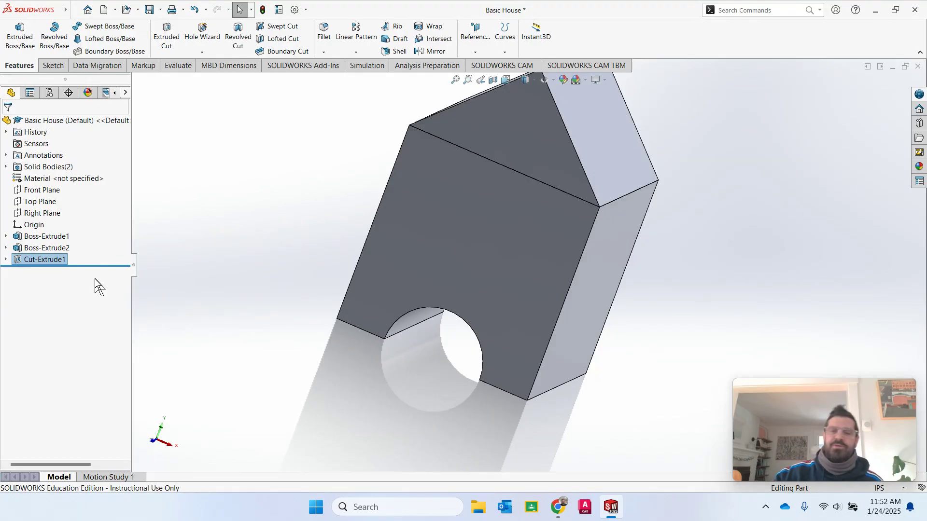
- Edit Cut-Extrude1 to reduce its depth from 10.00in to 1.00in, then check the door
left_click(30, 259)
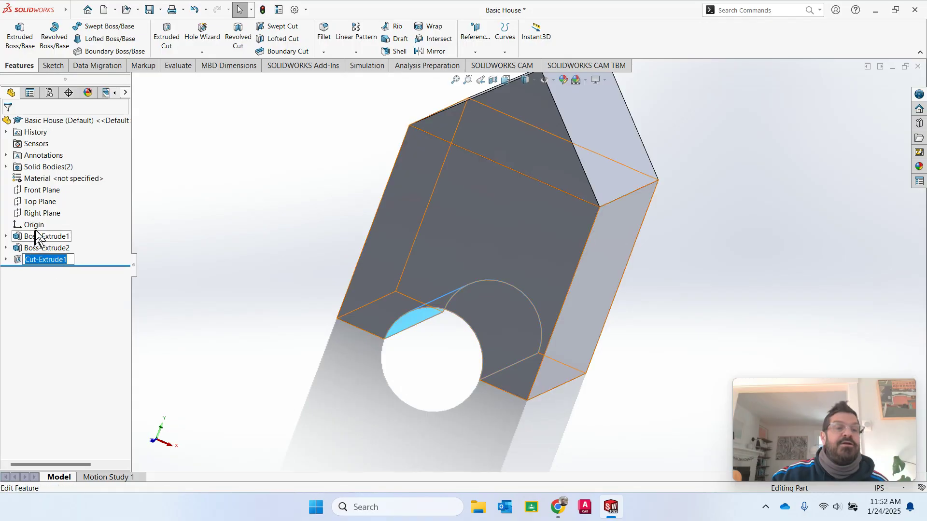
left_click(19, 263)
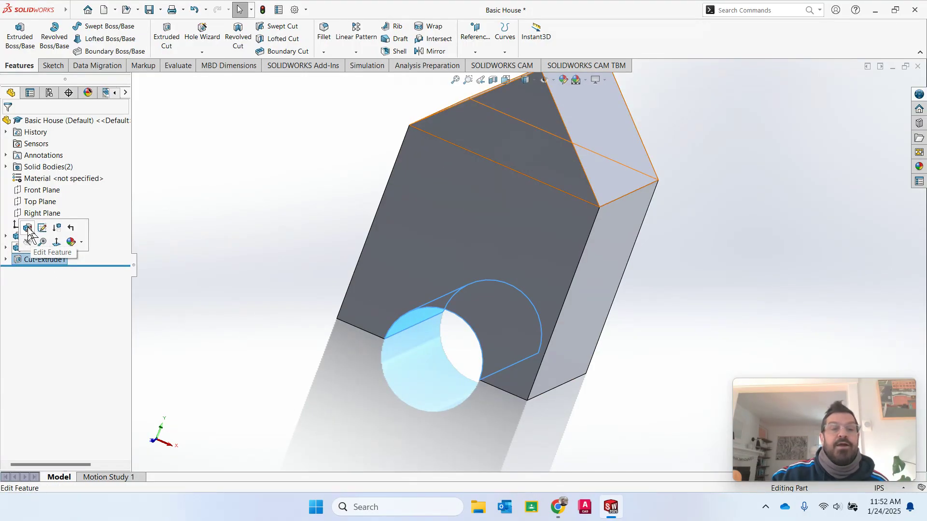
left_click(28, 229)
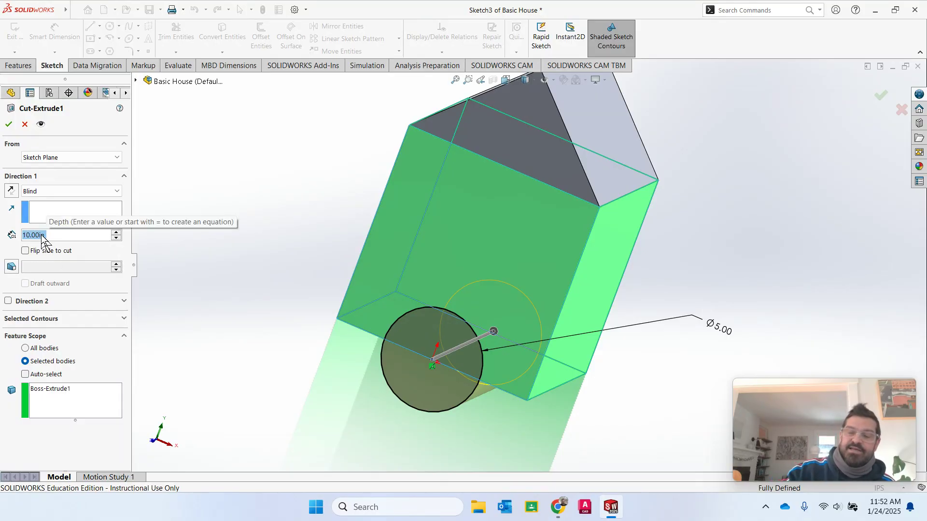
type("1")
key("Return")
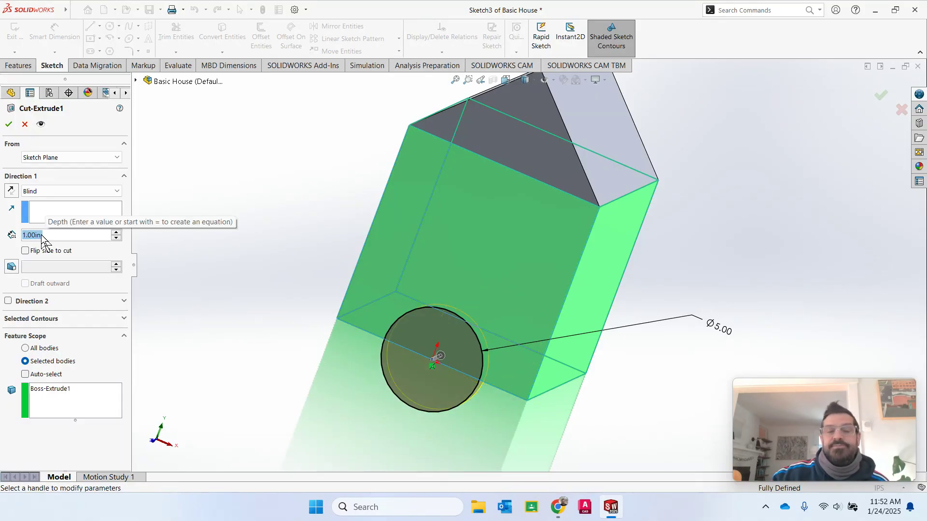
left_click(8, 124)
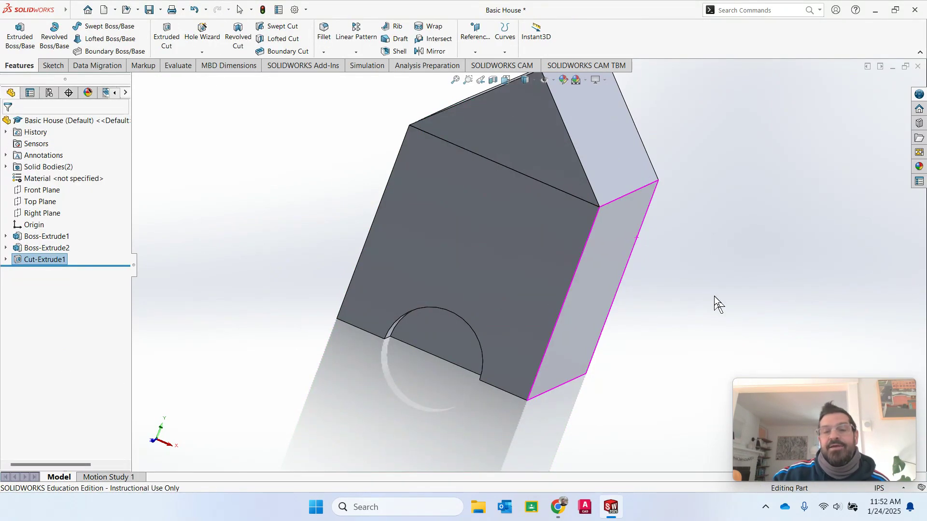
mouse_move(714, 296)
middle_mouse_down()
mouse_move(714, 261)
mouse_move(724, 281)
mouse_move(736, 284)
mouse_move(714, 285)
middle_mouse_up()
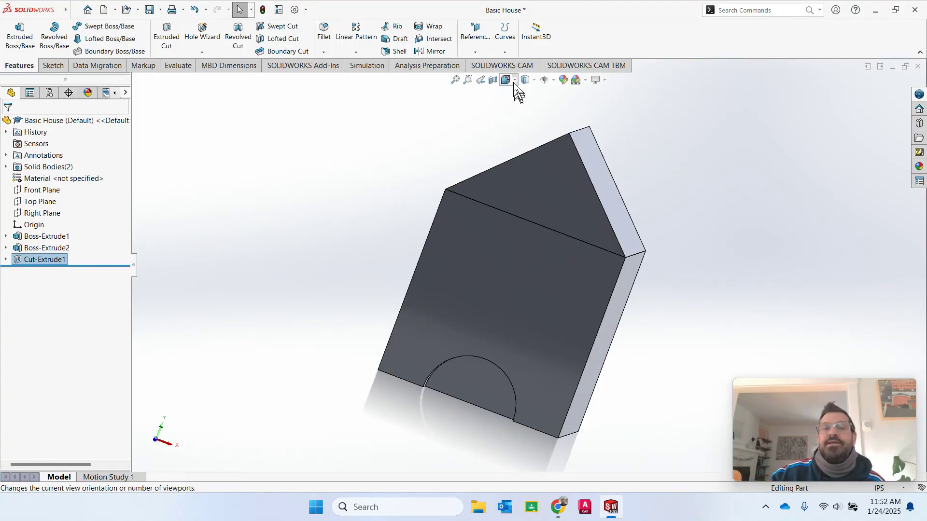
- Return to the Isometric view and save the Basic House part
left_click(507, 79)
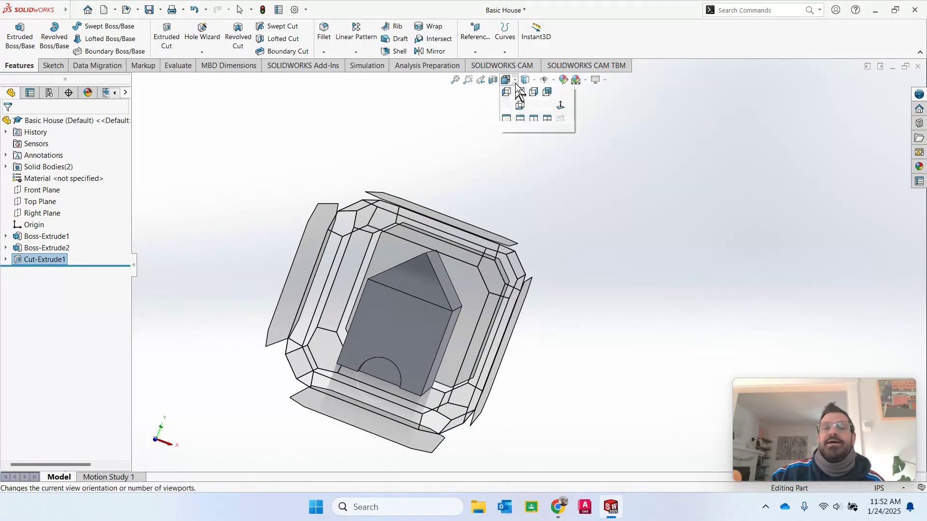
left_click(514, 83)
left_click(515, 82)
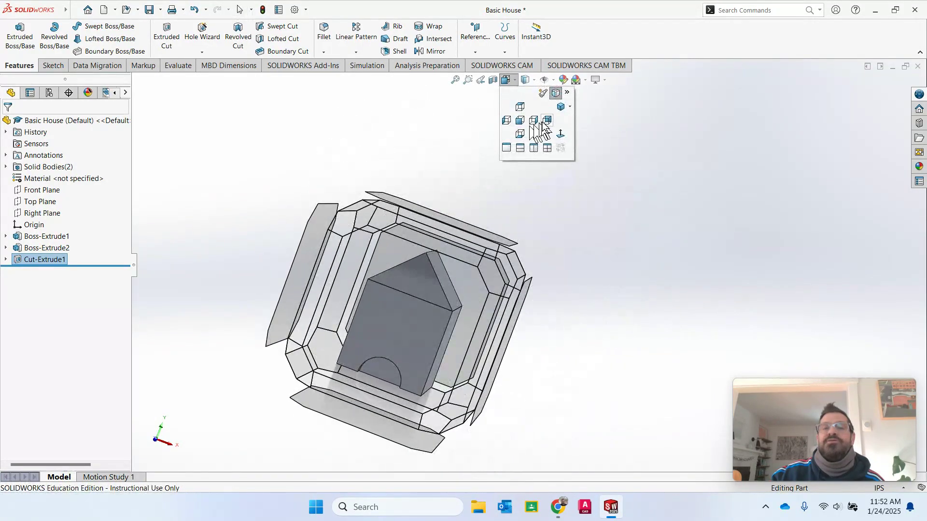
left_click(561, 107)
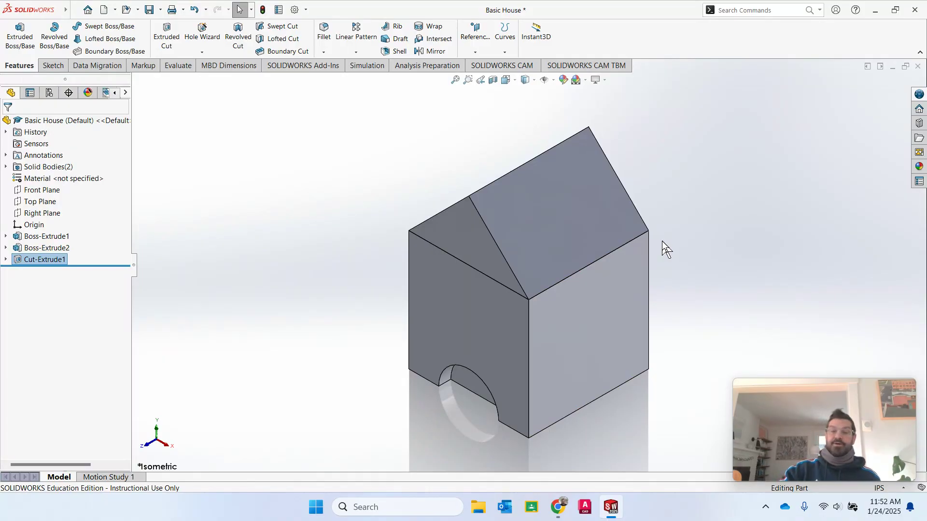
left_click(150, 10)
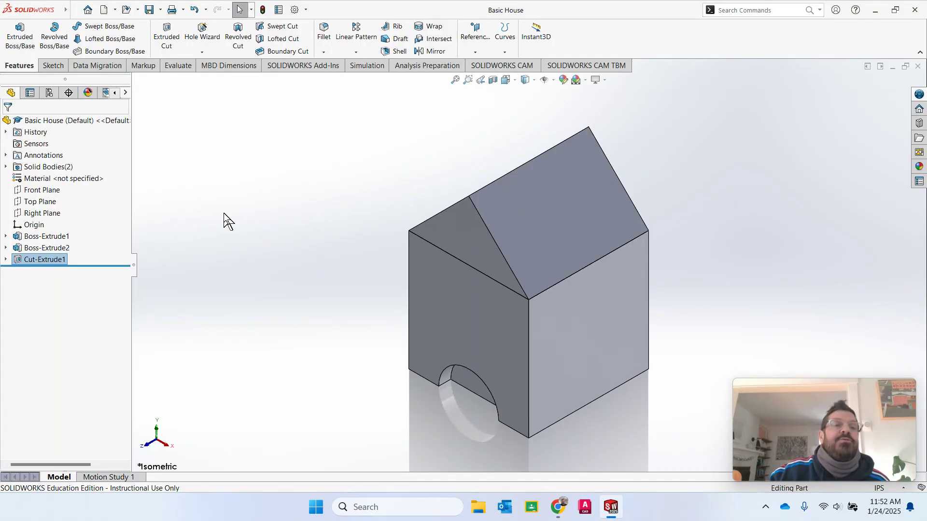
- Switch to the Sketch tab and open then close the New document dropdown
left_click(55, 66)
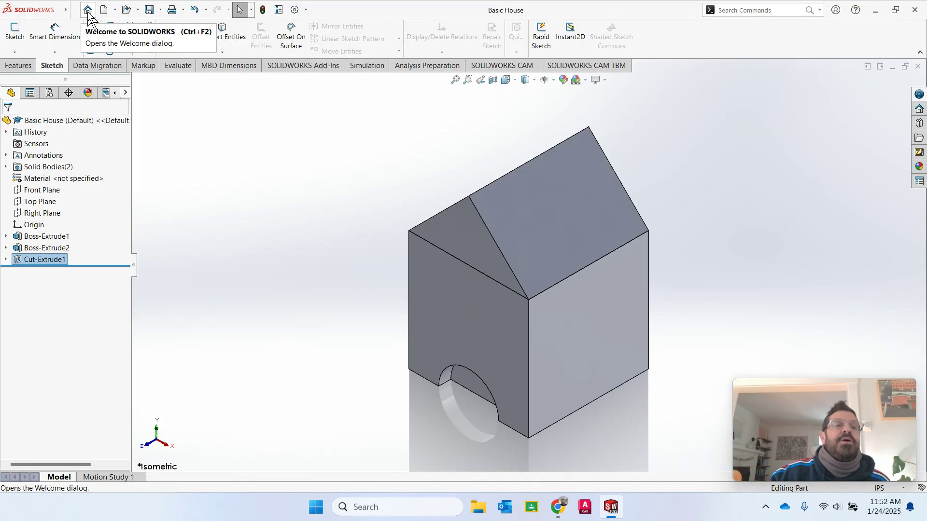
left_click(115, 10)
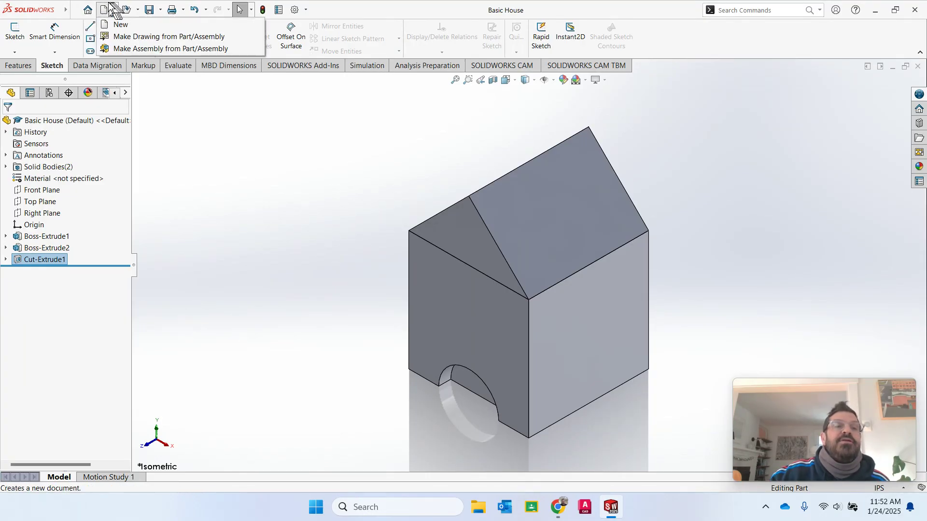
left_click(116, 5)
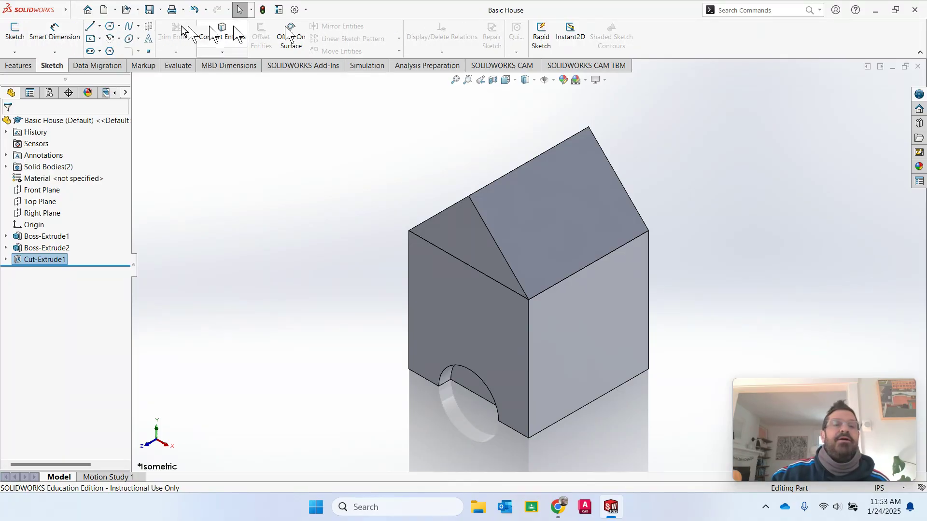
- Return to the Features tab and expand Boss-Extrude1, Boss-Extrude2 and Cut-Extrude1 to reveal their sketches
left_click(18, 66)
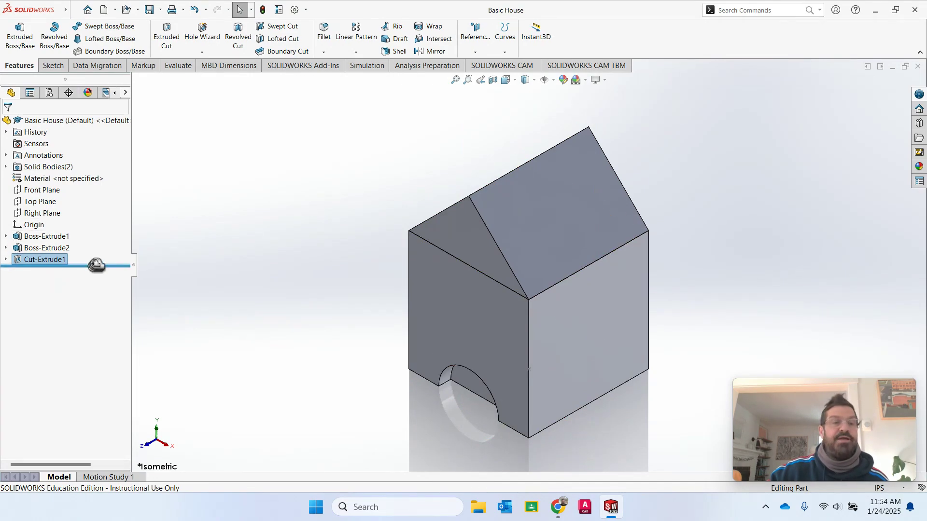
left_click(5, 236)
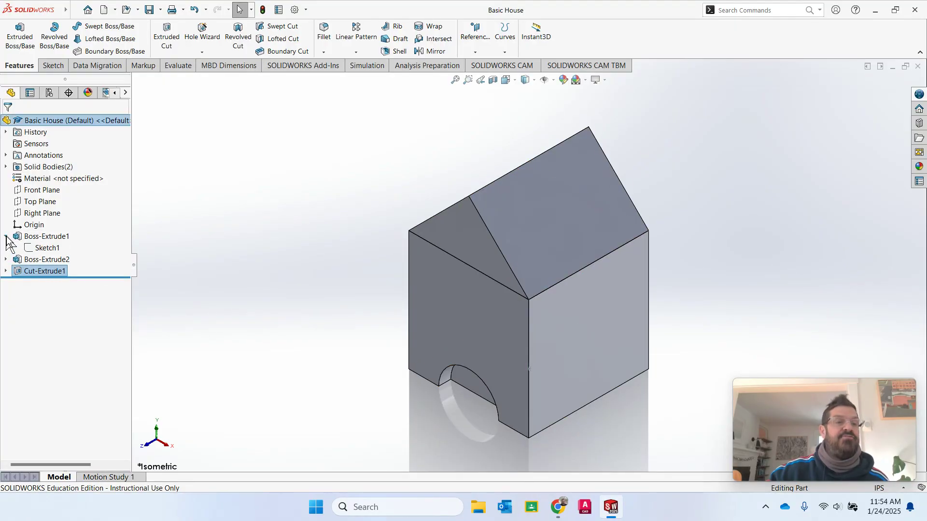
left_click(6, 260)
left_click(6, 282)
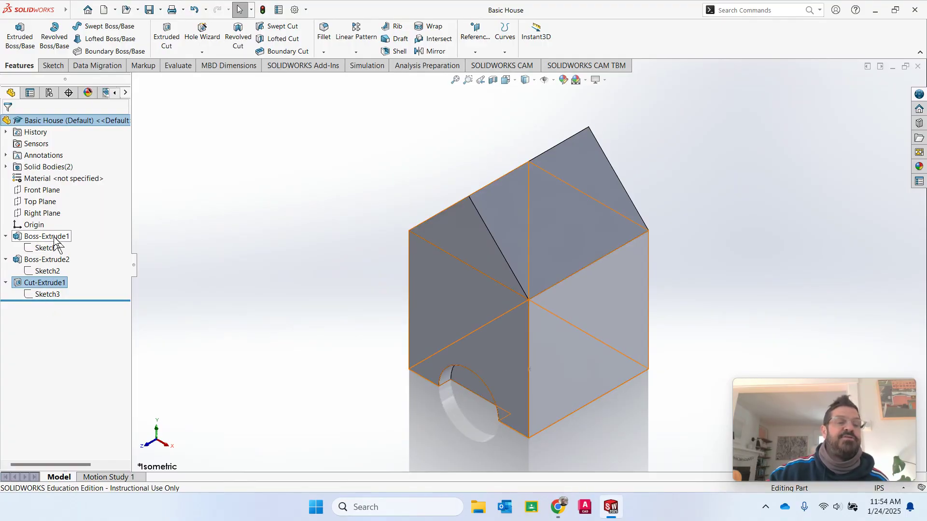
- Highlight the cube, roof and door-cut features in turn, then collapse all three tree entries
left_click(48, 238)
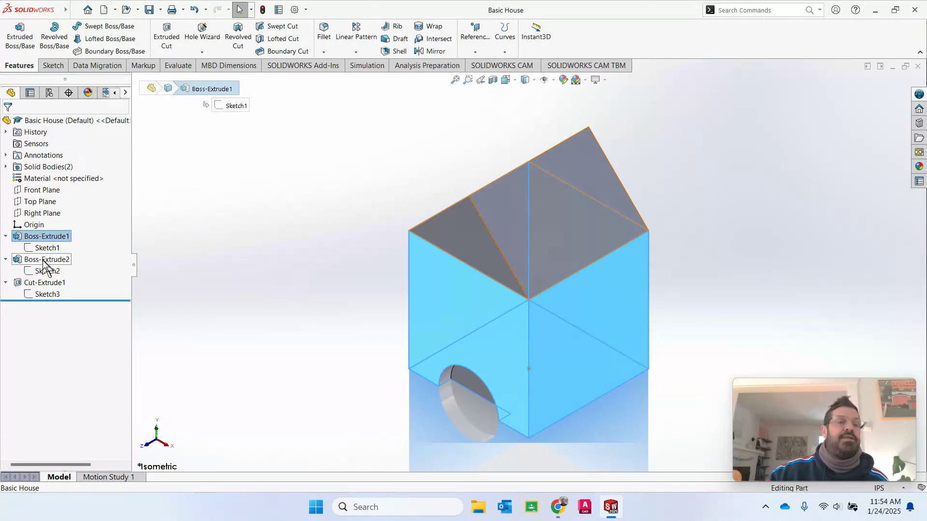
left_click(46, 260)
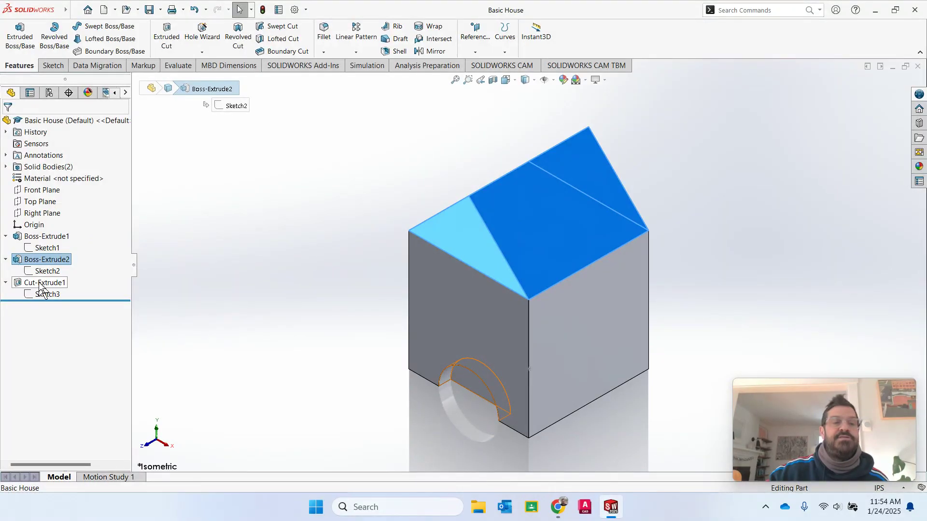
left_click(41, 283)
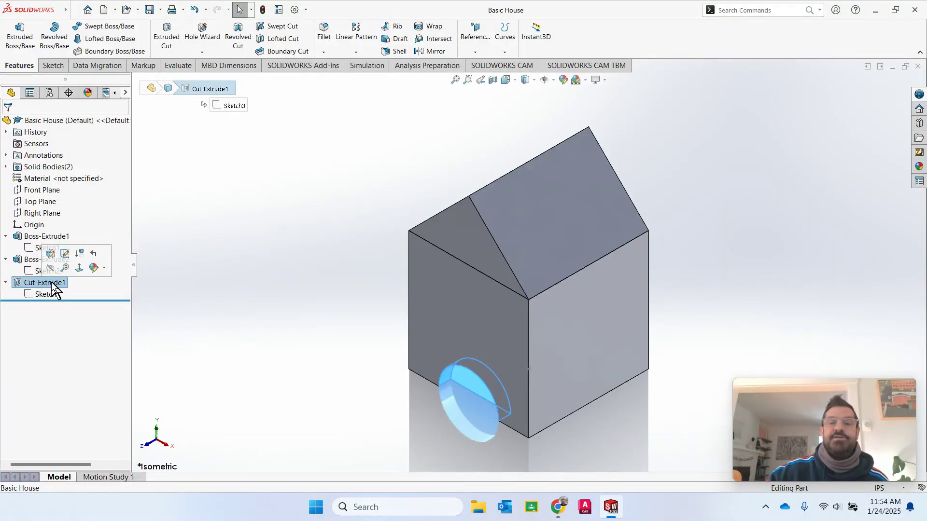
left_click(5, 283)
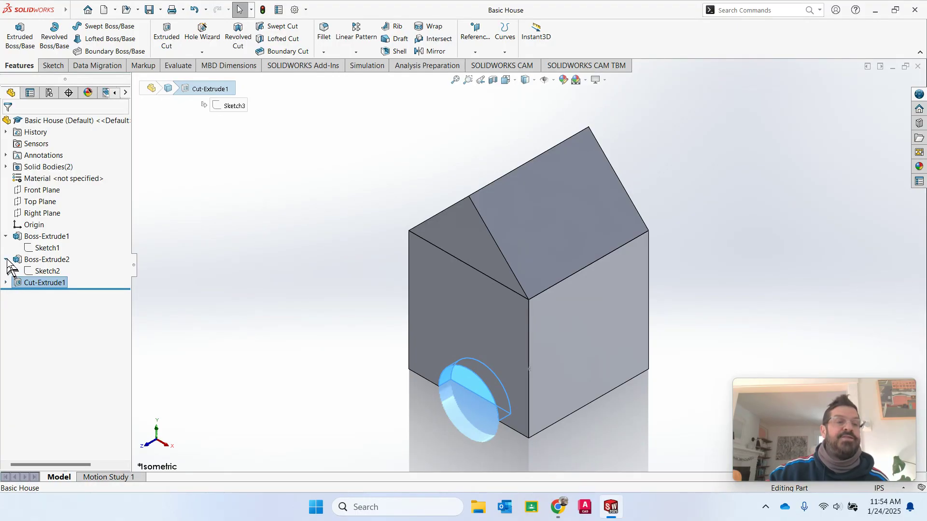
left_click(6, 259)
left_click(6, 237)
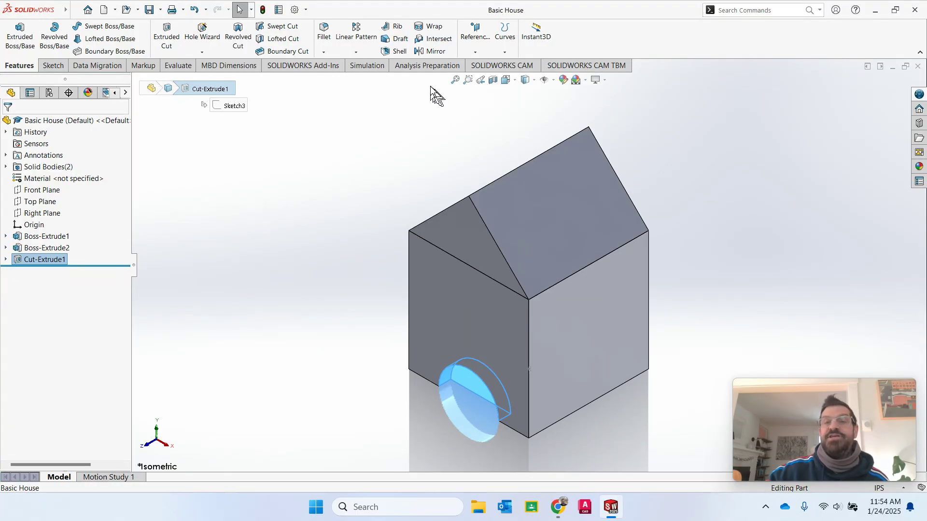